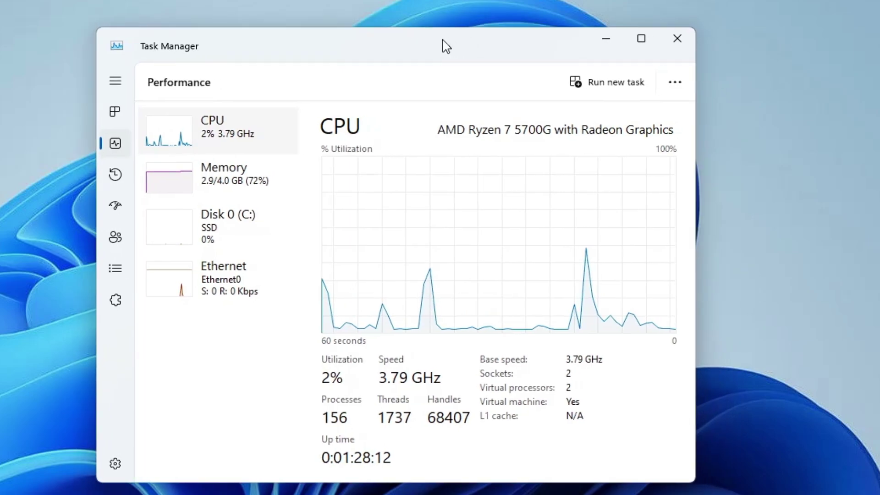
Step: Examine the memory usage and the CPU usage in the performance view
{"action": "left_click_drag", "start_coordinate": [447, 46], "coordinate": [360, 41]}
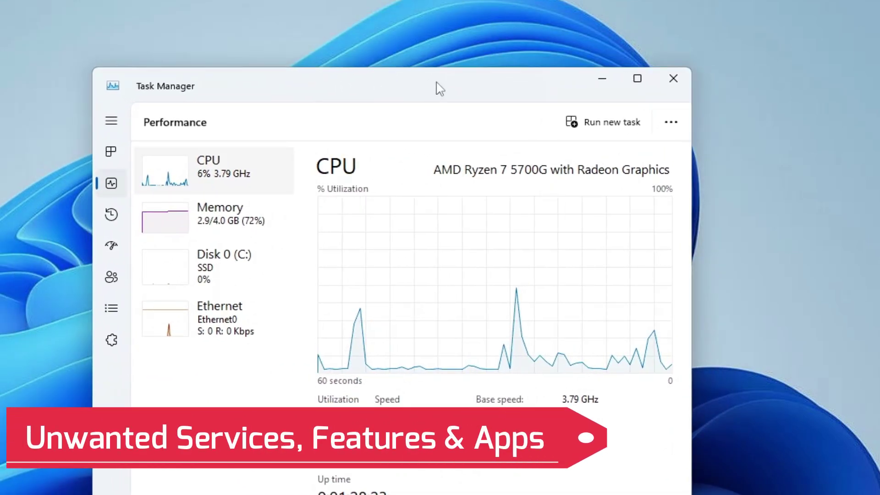
{"action": "left_click_drag", "start_coordinate": [388, 84], "coordinate": [359, 45]}
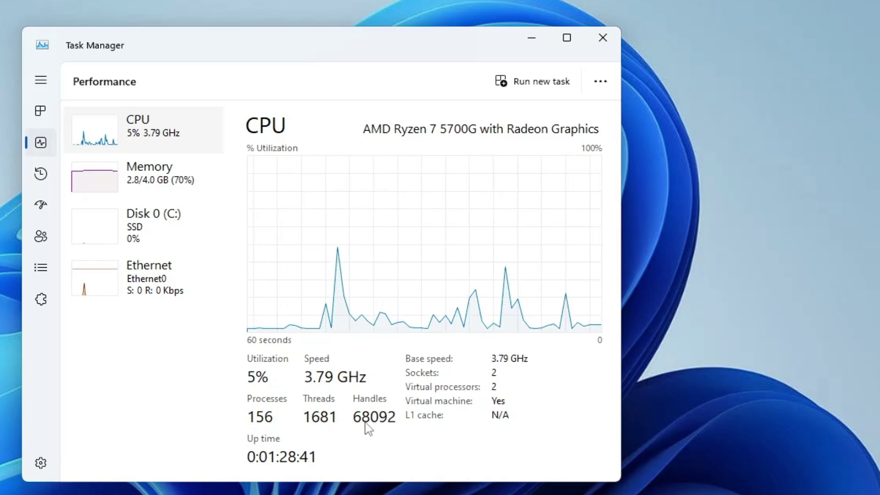
{"action": "left_click", "coordinate": [191, 186]}
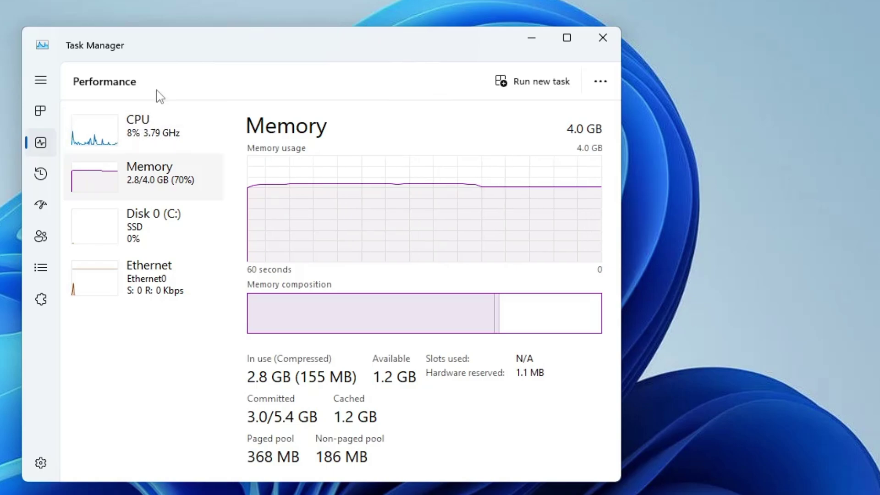
{"action": "left_click", "coordinate": [155, 142]}
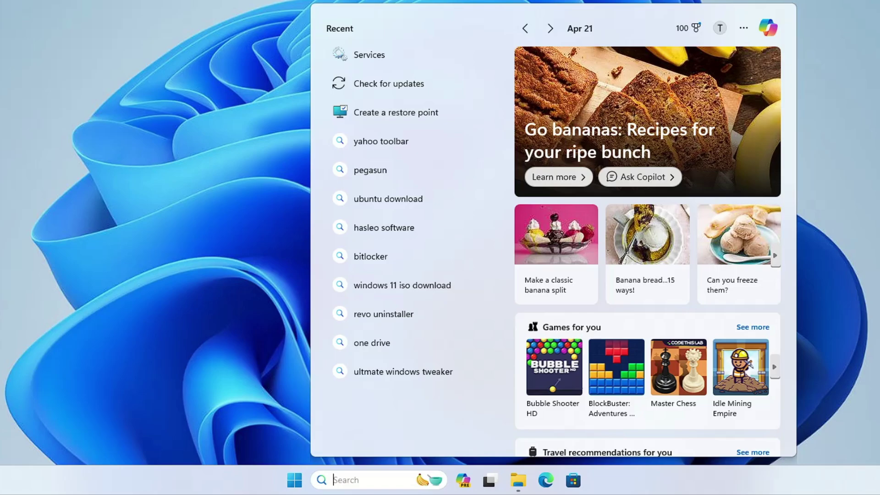
Step: Create a system restore point described as "Windows Optimization April" and close System Properties
{"action": "type", "text": "res"}
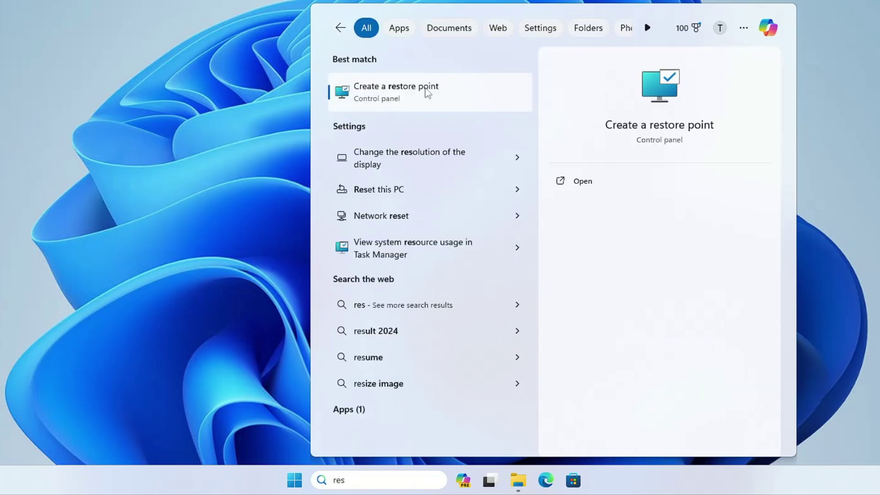
{"action": "left_click", "coordinate": [417, 95]}
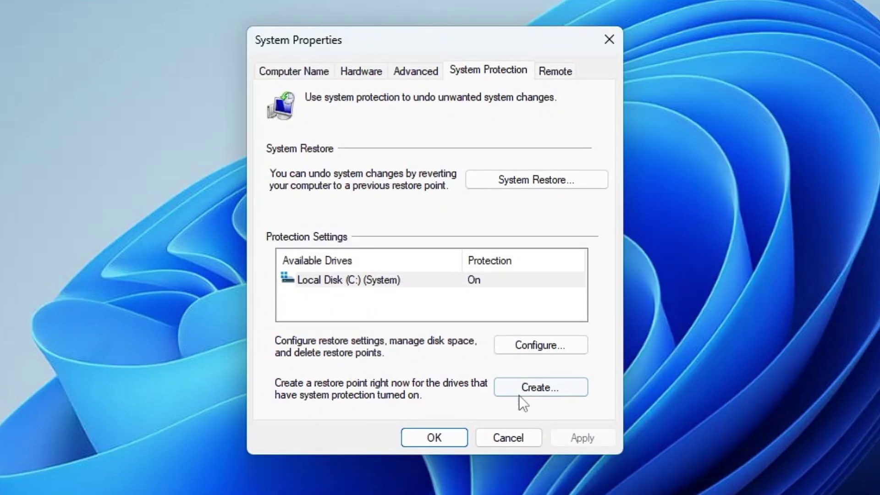
{"action": "left_click", "coordinate": [534, 388]}
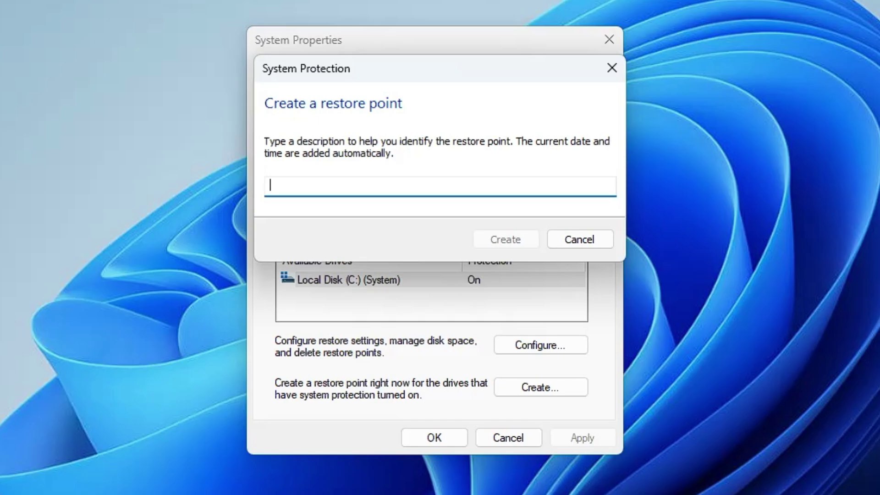
{"action": "type", "text": "Windows Op"}
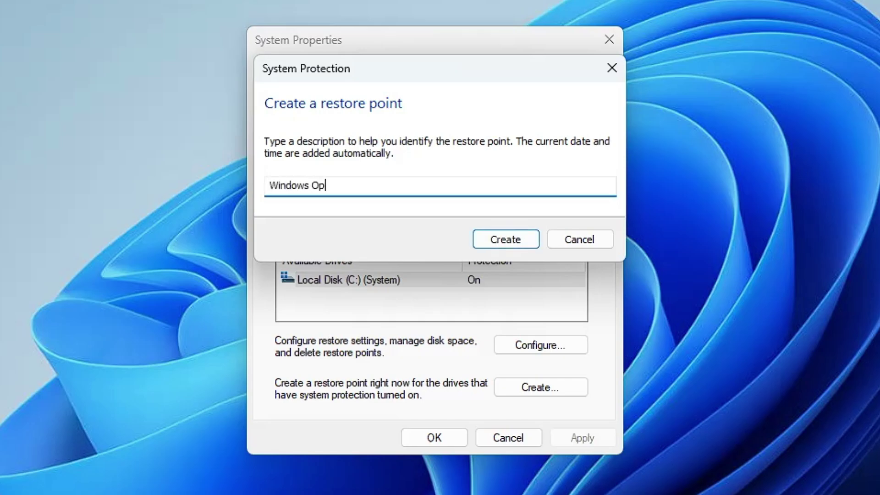
{"action": "type", "text": "timization April"}
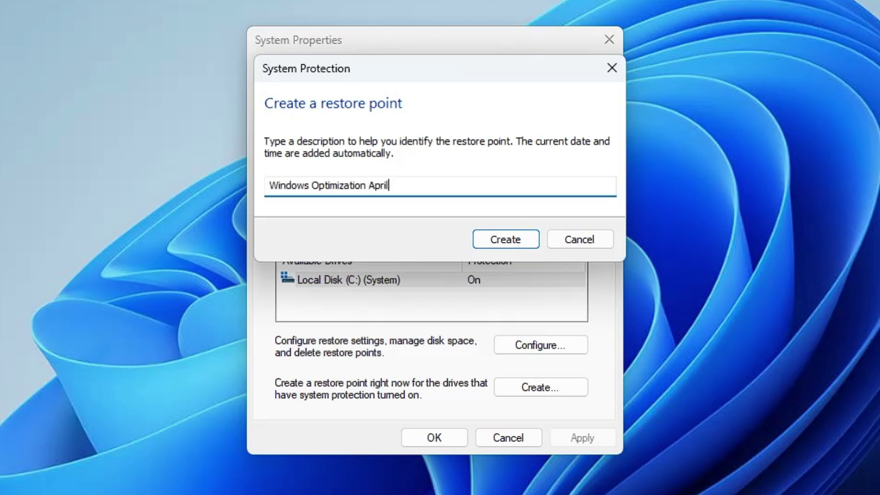
{"action": "left_click", "coordinate": [514, 238]}
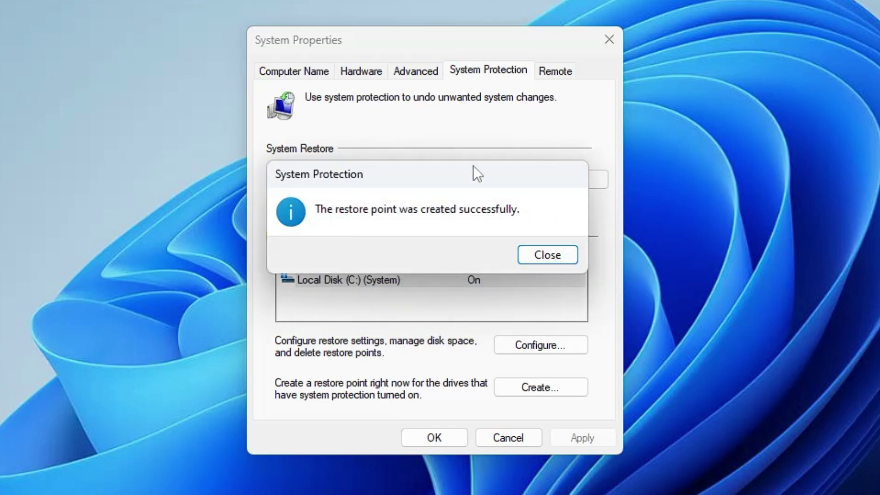
{"action": "left_click", "coordinate": [554, 262]}
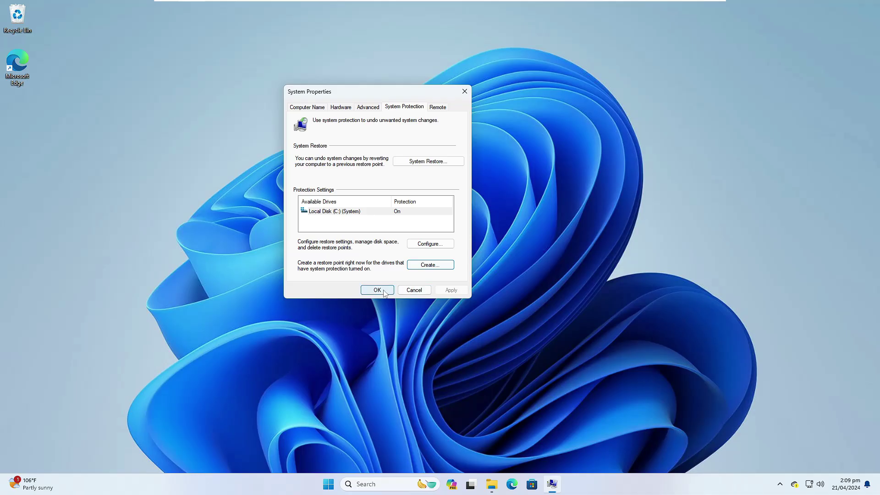
{"action": "left_click", "coordinate": [377, 290]}
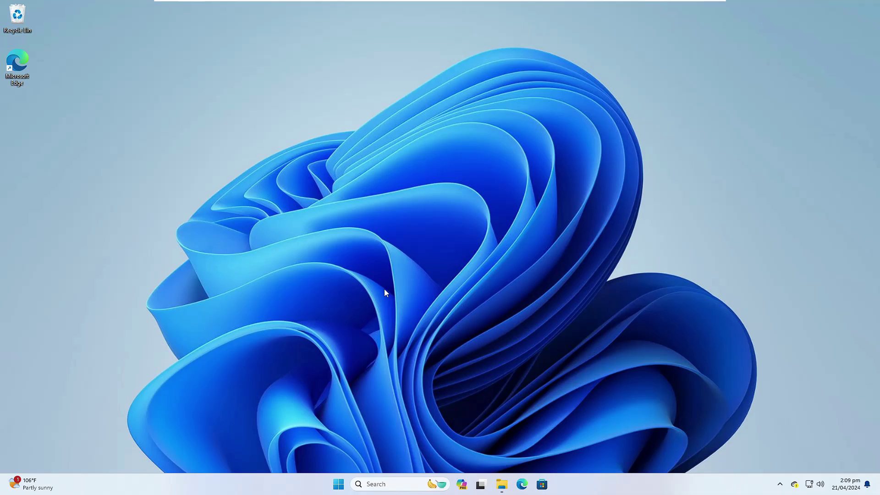
Step: Open Windows Update and examine the update history and the list of updates that can be uninstalled
{"action": "left_click", "coordinate": [390, 484]}
{"action": "type", "text": "update"}
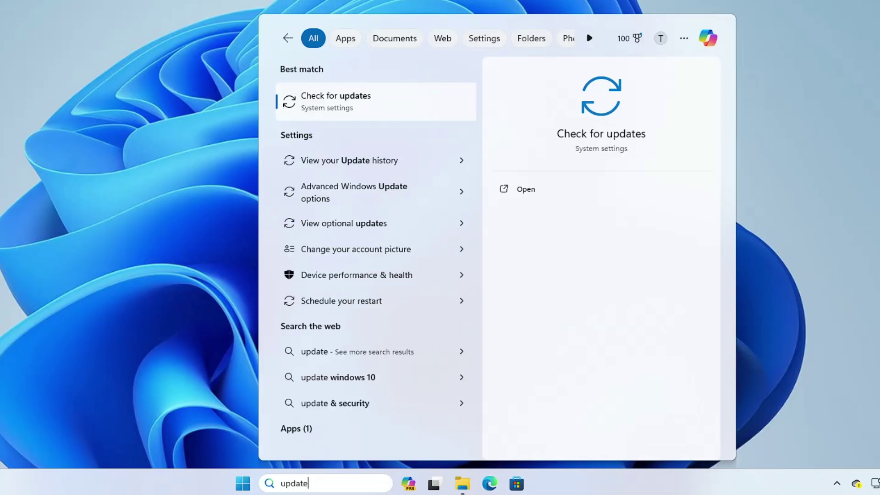
{"action": "left_click", "coordinate": [359, 94]}
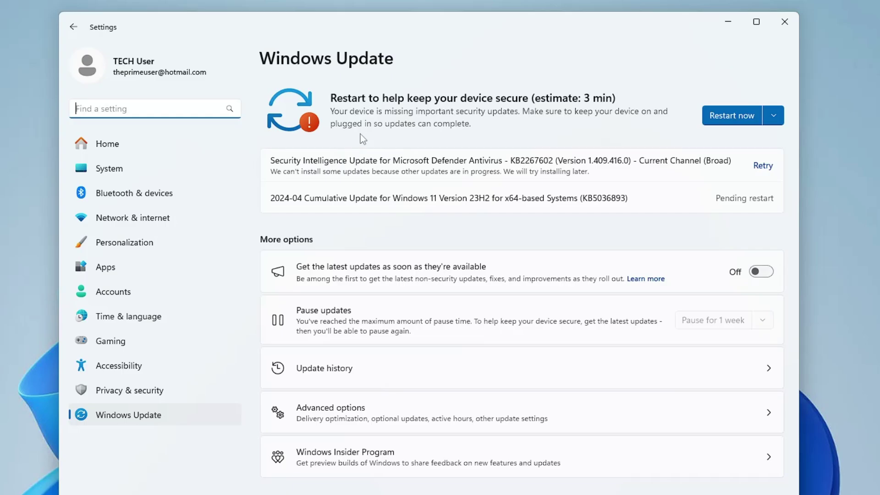
{"action": "left_click", "coordinate": [353, 363]}
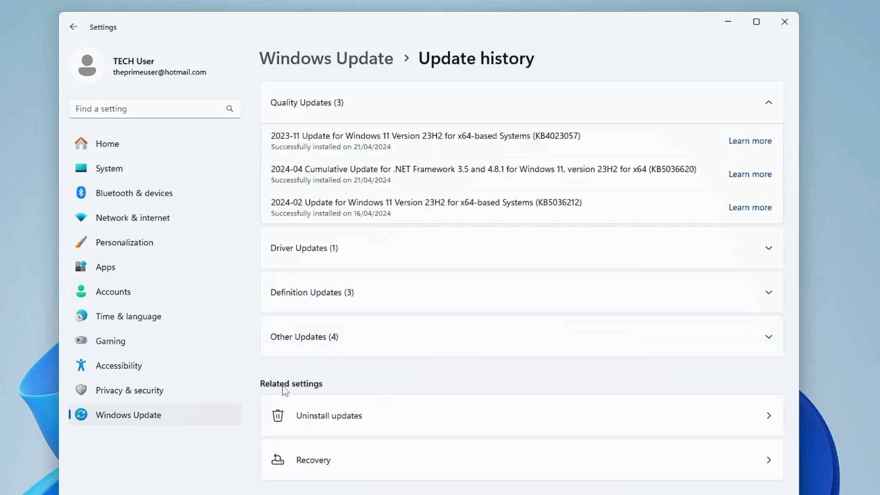
{"action": "left_click", "coordinate": [353, 417]}
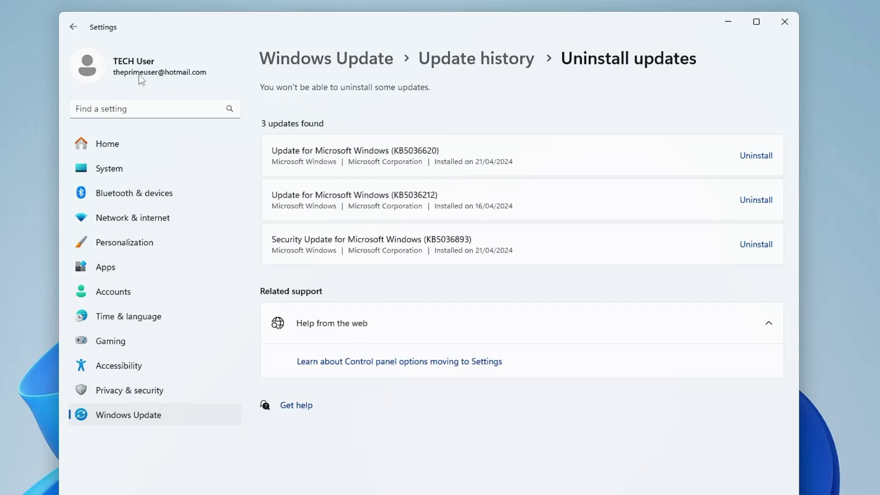
{"action": "left_click", "coordinate": [74, 27]}
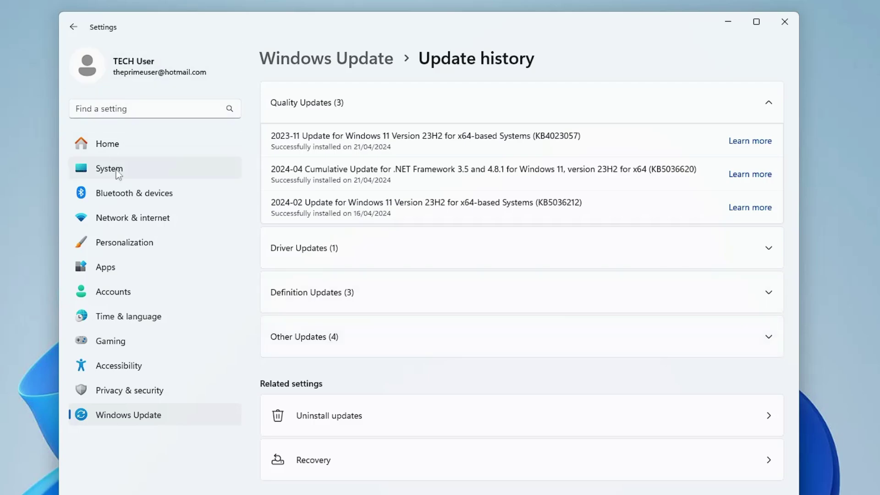
Step: Turn off all General privacy options: personalized ads, language list access, app launch tracking, suggested content and notifications in Settings
{"action": "left_click", "coordinate": [133, 393]}
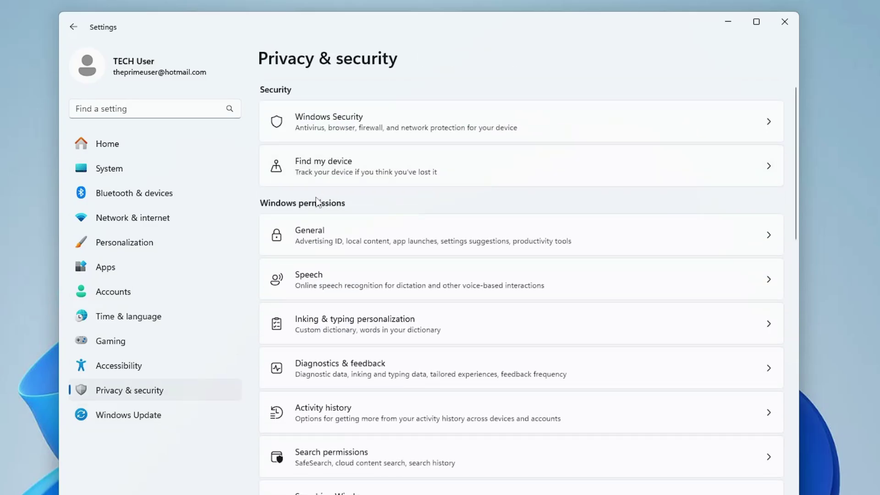
{"action": "scroll", "coordinate": [332, 241], "scroll_direction": "down", "scroll_amount": 2}
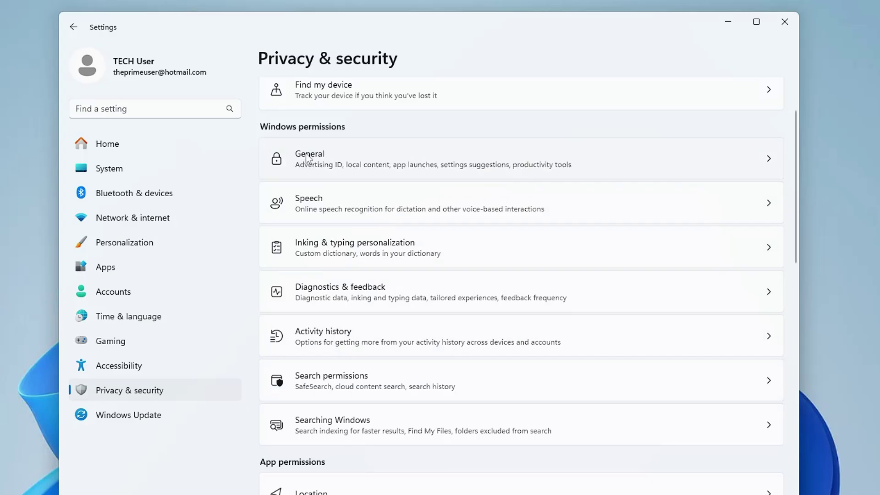
{"action": "left_click", "coordinate": [356, 156]}
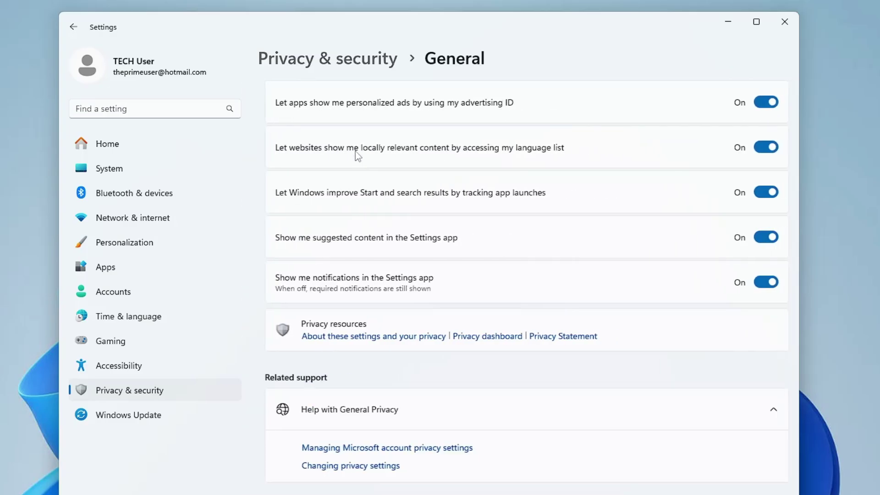
{"action": "left_click", "coordinate": [762, 102]}
{"action": "left_click", "coordinate": [762, 192]}
{"action": "left_click", "coordinate": [761, 237]}
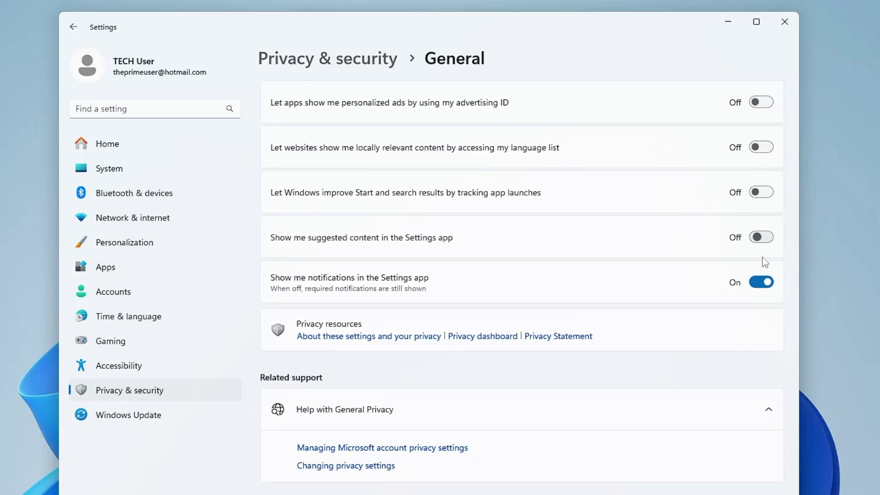
{"action": "left_click", "coordinate": [761, 282]}
{"action": "left_click", "coordinate": [75, 27]}
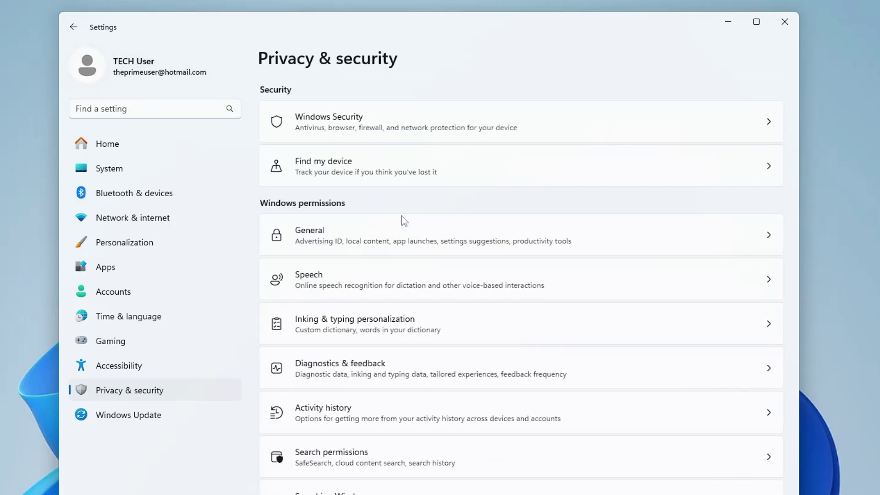
Step: Turn off online speech recognition and the custom inking and typing dictionary in the privacy settings
{"action": "left_click", "coordinate": [366, 283]}
{"action": "left_click", "coordinate": [271, 223]}
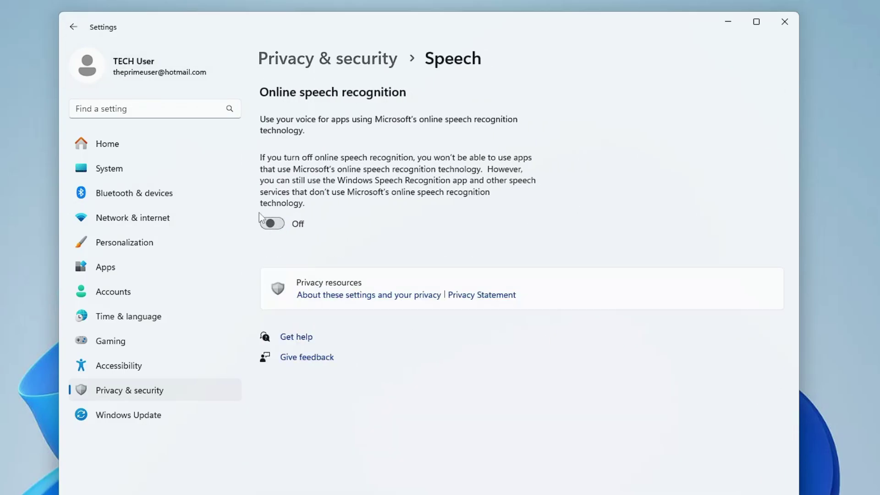
{"action": "left_click", "coordinate": [73, 27]}
{"action": "left_click", "coordinate": [342, 319]}
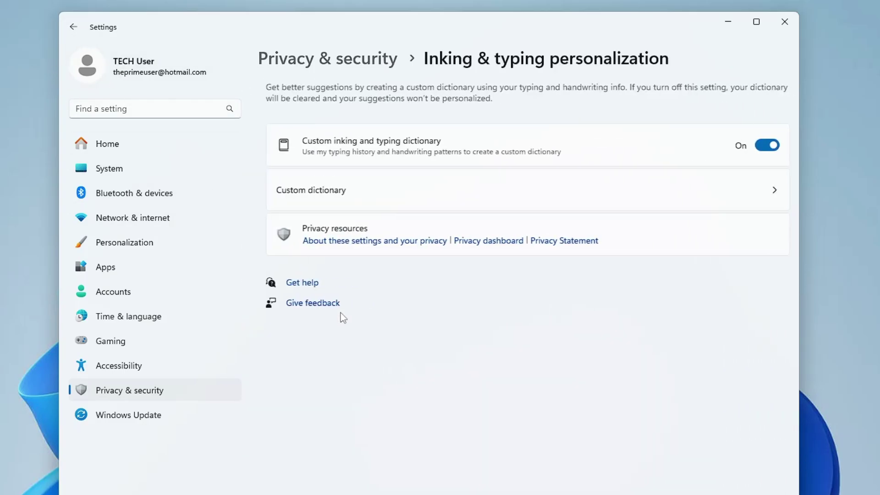
{"action": "left_click", "coordinate": [756, 146]}
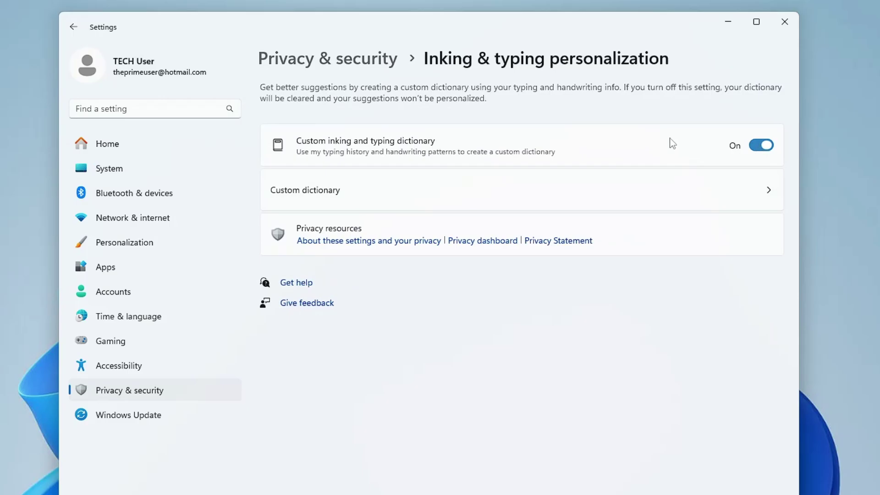
{"action": "left_click", "coordinate": [79, 27]}
Step: Turn off sending optional diagnostic data and storing activity history on this device
{"action": "left_click", "coordinate": [348, 367]}
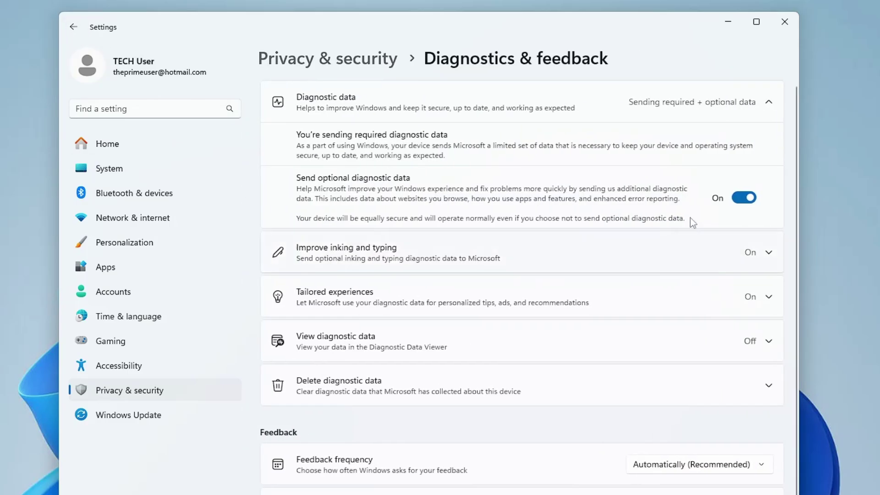
{"action": "left_click", "coordinate": [744, 197]}
{"action": "left_click", "coordinate": [74, 27]}
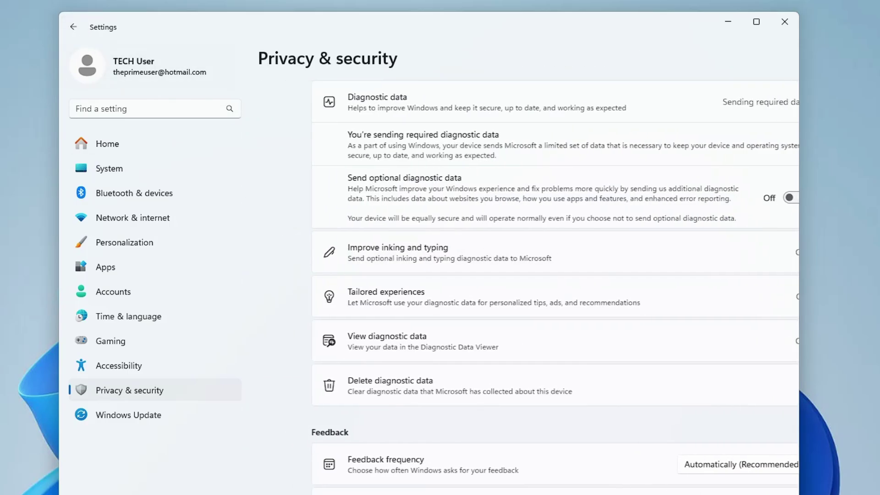
{"action": "left_click", "coordinate": [359, 266]}
{"action": "left_click", "coordinate": [744, 145]}
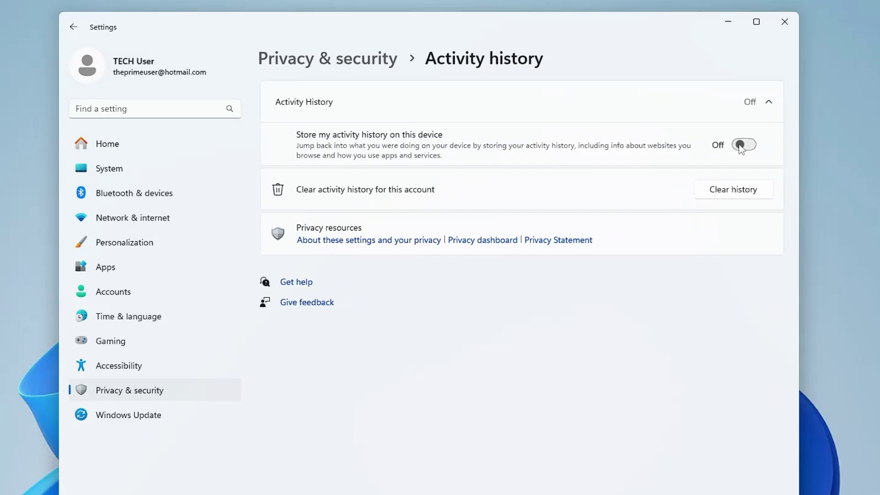
{"action": "left_click", "coordinate": [68, 25]}
Step: Turn off Location services in the app permissions and return to the Privacy & security overview
{"action": "scroll", "coordinate": [334, 239], "scroll_direction": "up", "scroll_amount": 2}
{"action": "scroll", "coordinate": [326, 256], "scroll_direction": "down", "scroll_amount": 3}
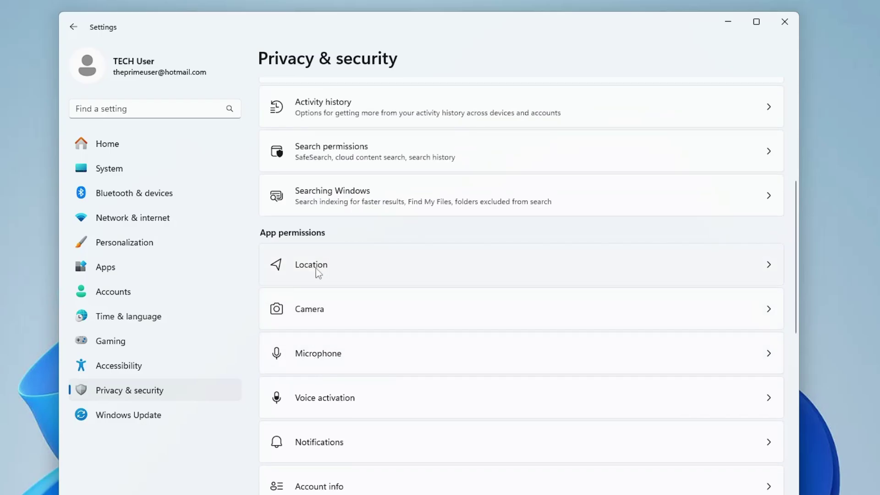
{"action": "left_click", "coordinate": [383, 272]}
{"action": "left_click", "coordinate": [761, 145]}
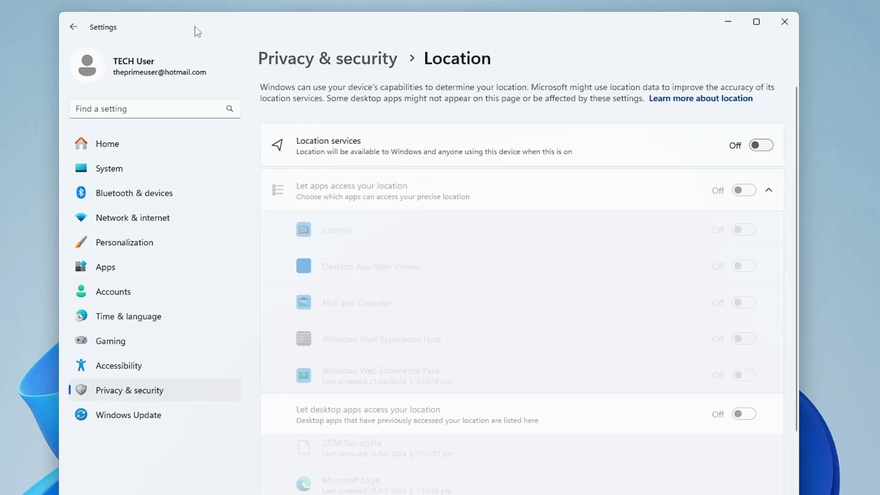
{"action": "left_click", "coordinate": [73, 26]}
Step: Turn off Contacts access in the app permissions and return to the Privacy & security overview
{"action": "scroll", "coordinate": [321, 294], "scroll_direction": "down", "scroll_amount": 6}
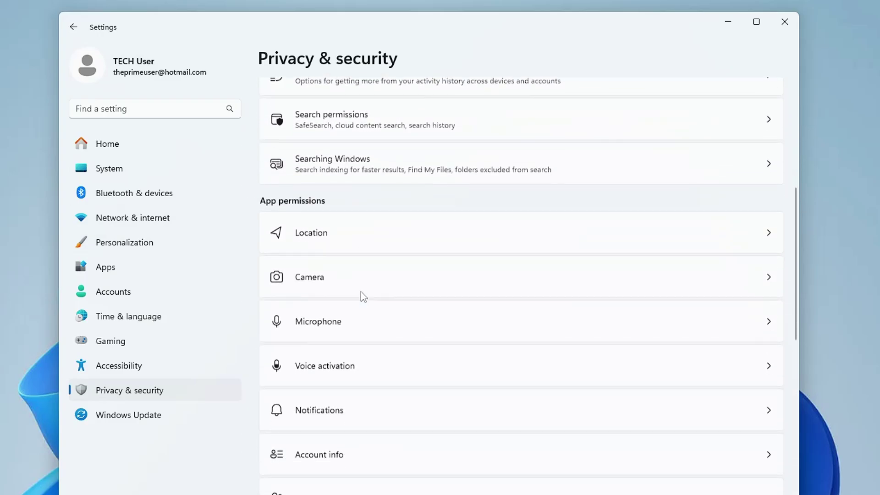
{"action": "scroll", "coordinate": [362, 293], "scroll_direction": "down", "scroll_amount": 3}
{"action": "scroll", "coordinate": [333, 298], "scroll_direction": "down", "scroll_amount": 2}
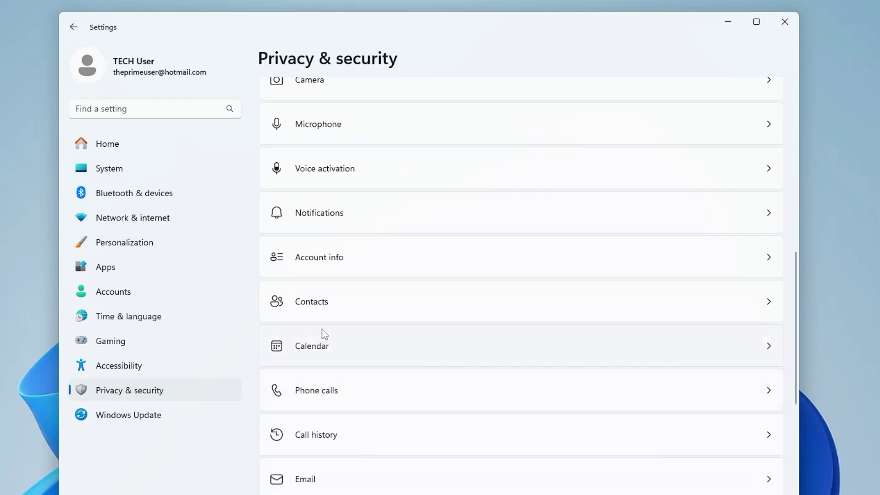
{"action": "left_click", "coordinate": [324, 315]}
{"action": "left_click", "coordinate": [761, 101]}
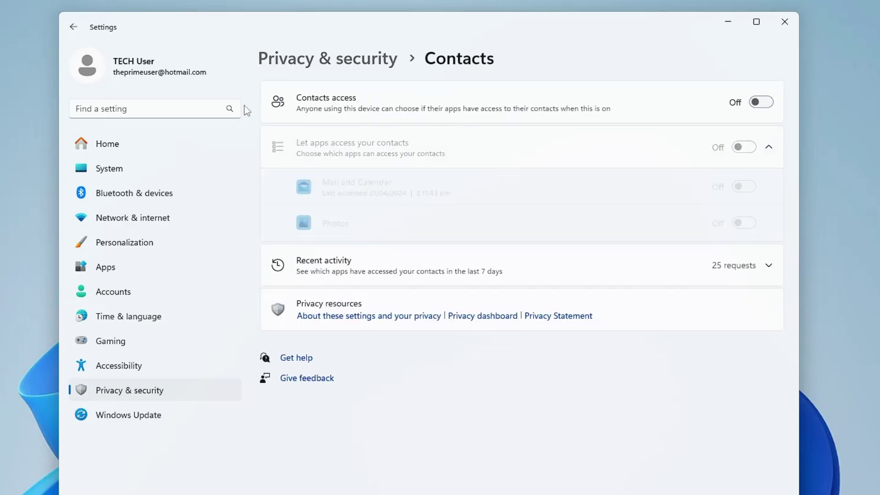
{"action": "left_click", "coordinate": [74, 27]}
Step: Turn off Call history access in the app permissions and return to the Privacy & security overview
{"action": "scroll", "coordinate": [339, 345], "scroll_direction": "down", "scroll_amount": 10}
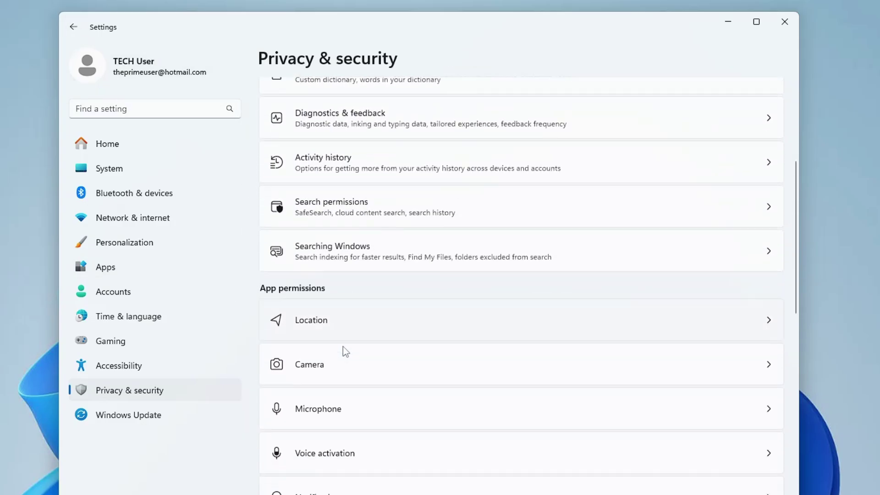
{"action": "scroll", "coordinate": [345, 351], "scroll_direction": "down", "scroll_amount": 5}
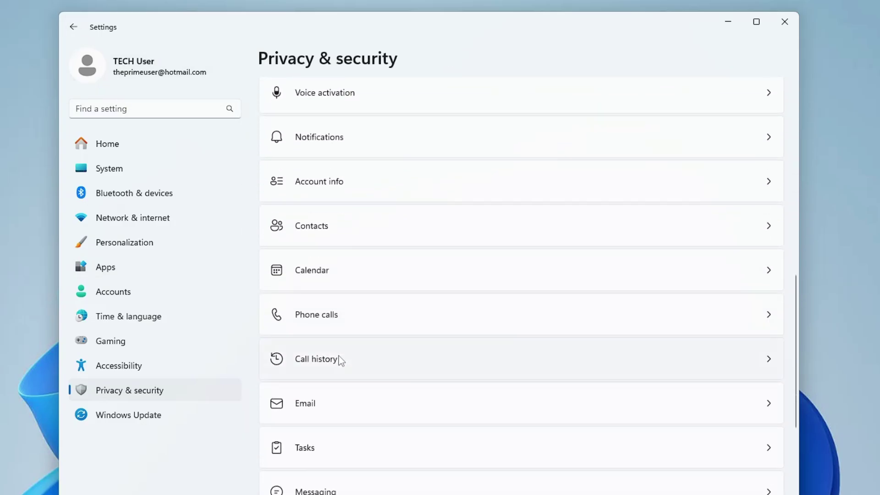
{"action": "left_click", "coordinate": [340, 358]}
{"action": "left_click", "coordinate": [761, 101]}
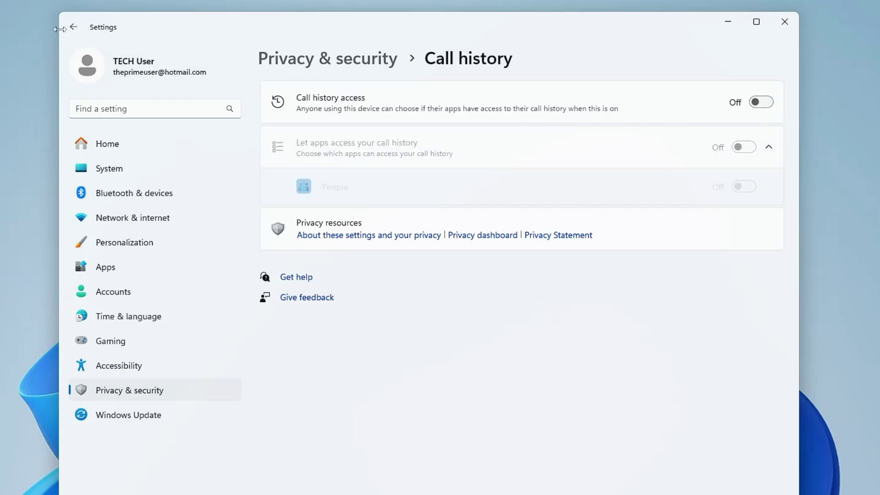
{"action": "left_click", "coordinate": [73, 26]}
{"action": "scroll", "coordinate": [357, 409], "scroll_direction": "down", "scroll_amount": 10}
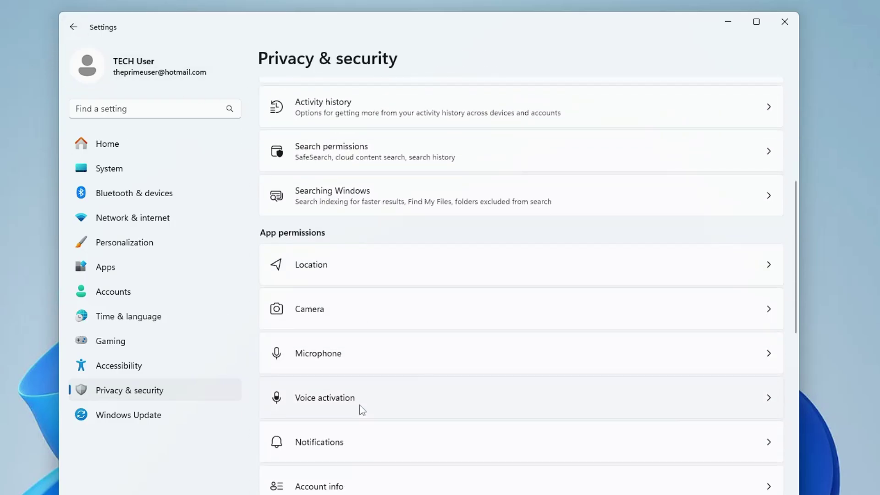
{"action": "scroll", "coordinate": [367, 394], "scroll_direction": "up", "scroll_amount": 4}
{"action": "scroll", "coordinate": [380, 381], "scroll_direction": "down", "scroll_amount": 15}
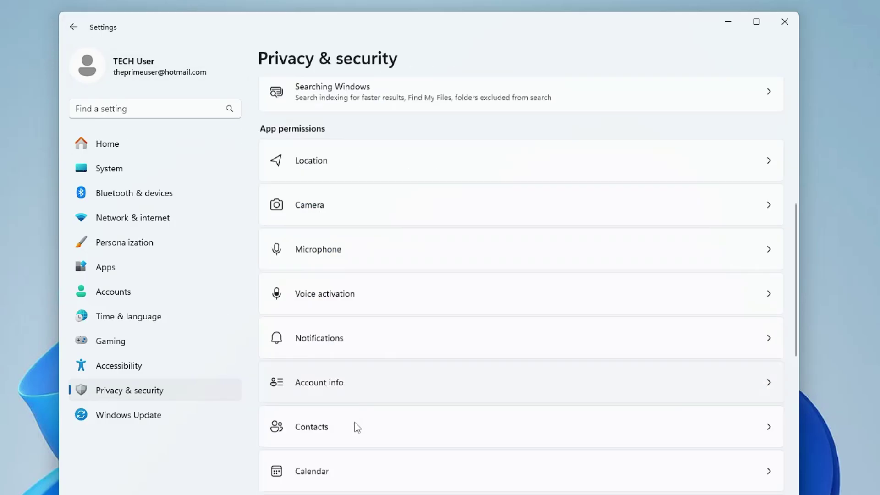
{"action": "scroll", "coordinate": [372, 399], "scroll_direction": "down", "scroll_amount": 1}
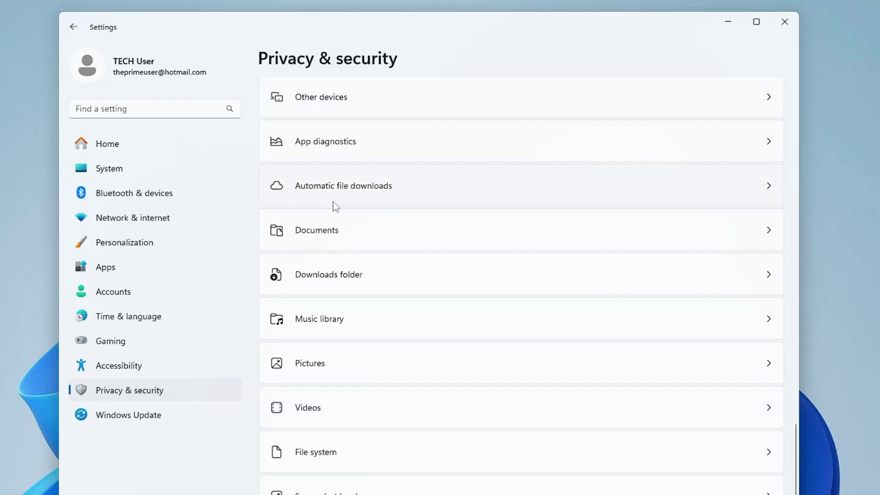
Step: Turn off Transparency effects in the Personalization color settings and close Settings
{"action": "left_click", "coordinate": [122, 246]}
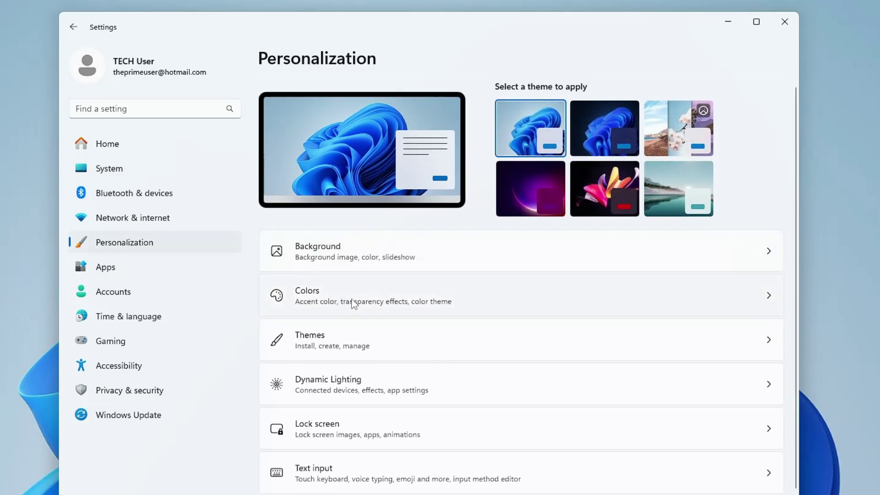
{"action": "left_click", "coordinate": [354, 304]}
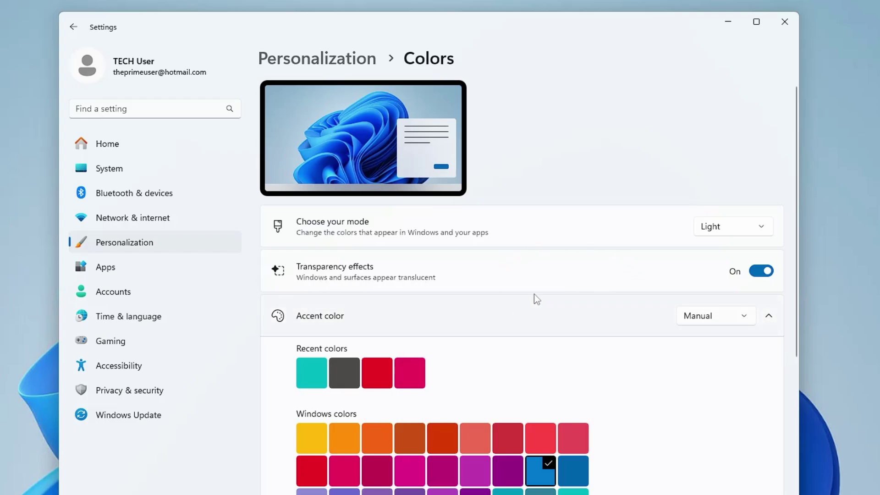
{"action": "left_click_drag", "start_coordinate": [535, 32], "coordinate": [553, 39]}
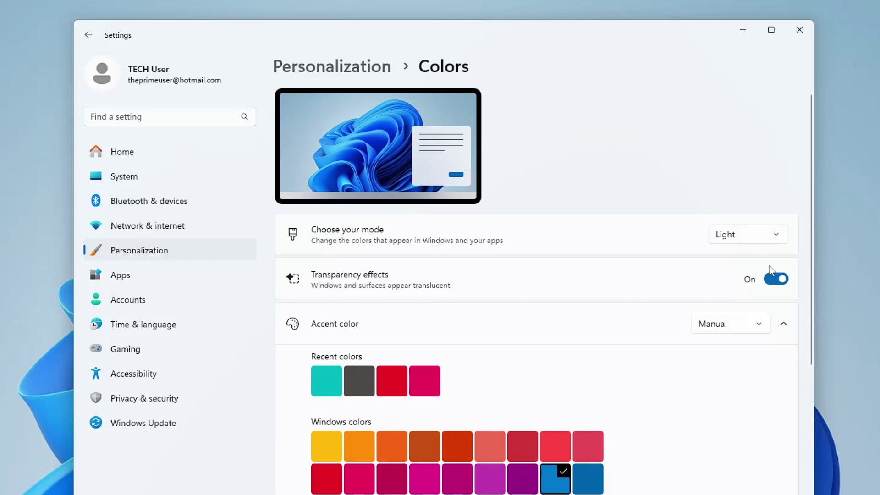
{"action": "left_click", "coordinate": [770, 280]}
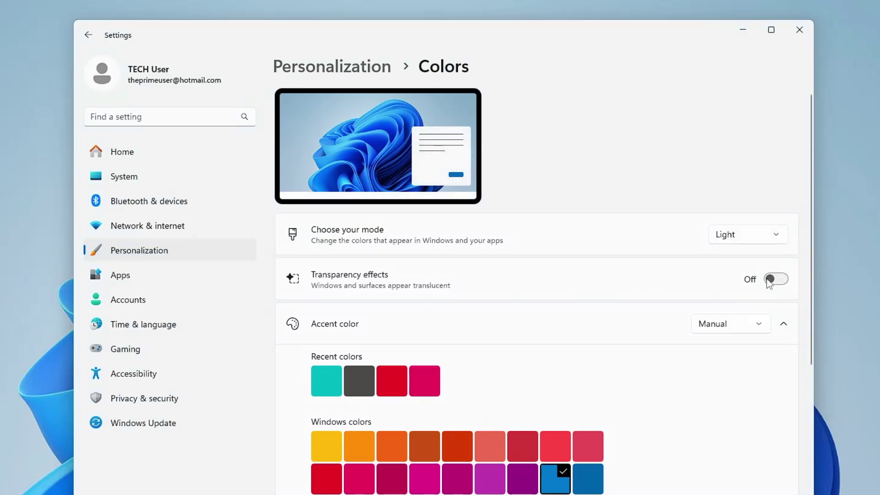
{"action": "left_click", "coordinate": [799, 29]}
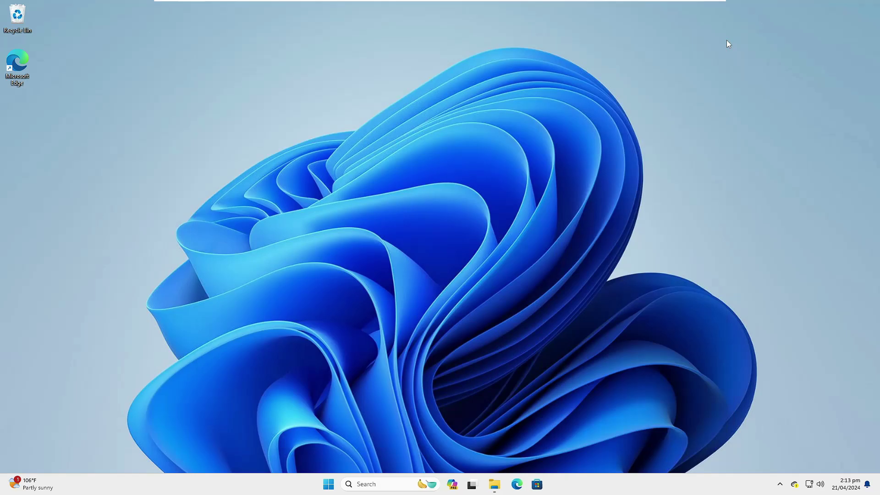
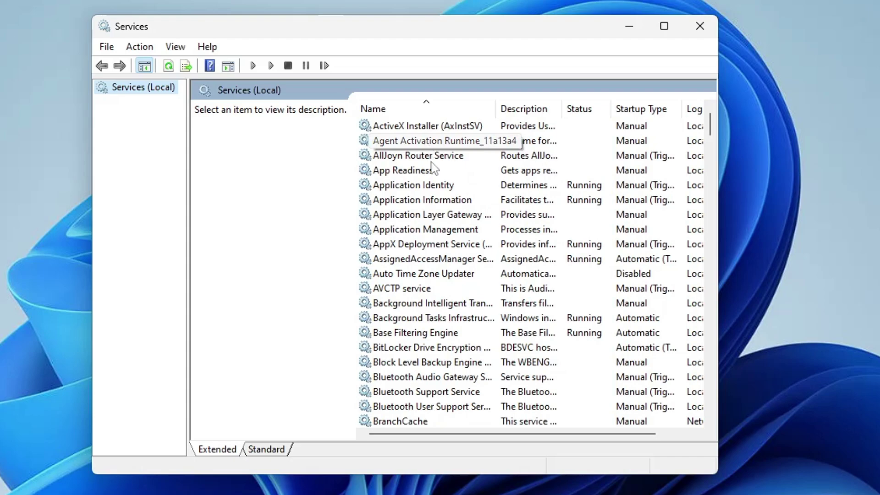
Step: Set the AssignedAccessManager Service's startup type to Disabled, stop the service, and apply the change
{"action": "left_click", "coordinate": [422, 263]}
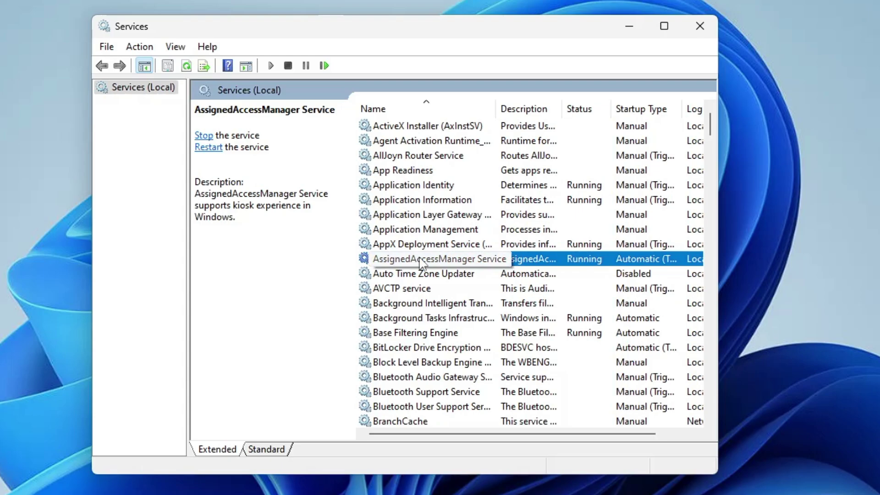
{"action": "double_click", "coordinate": [422, 262]}
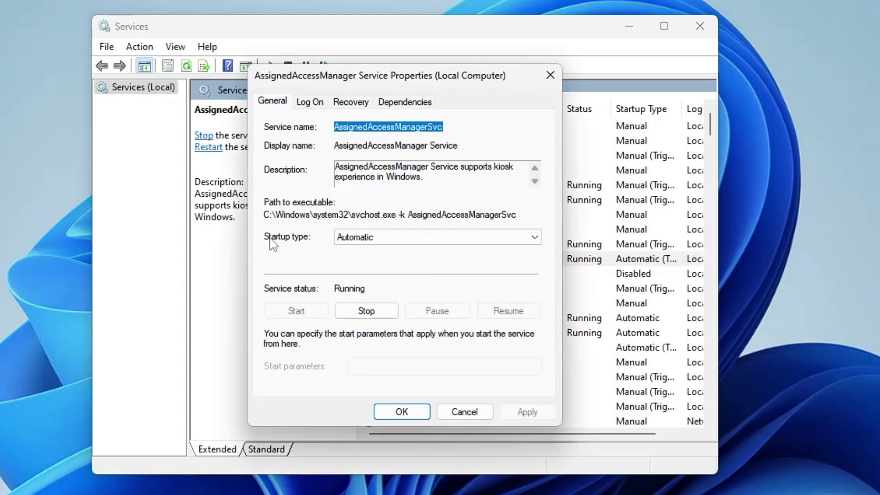
{"action": "left_click", "coordinate": [365, 237]}
{"action": "left_click", "coordinate": [317, 281]}
{"action": "left_click", "coordinate": [363, 313]}
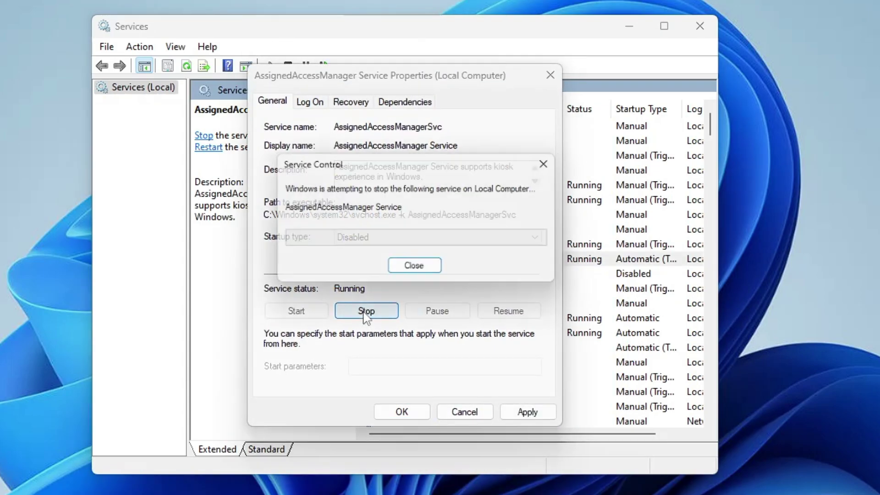
{"action": "left_click", "coordinate": [528, 413]}
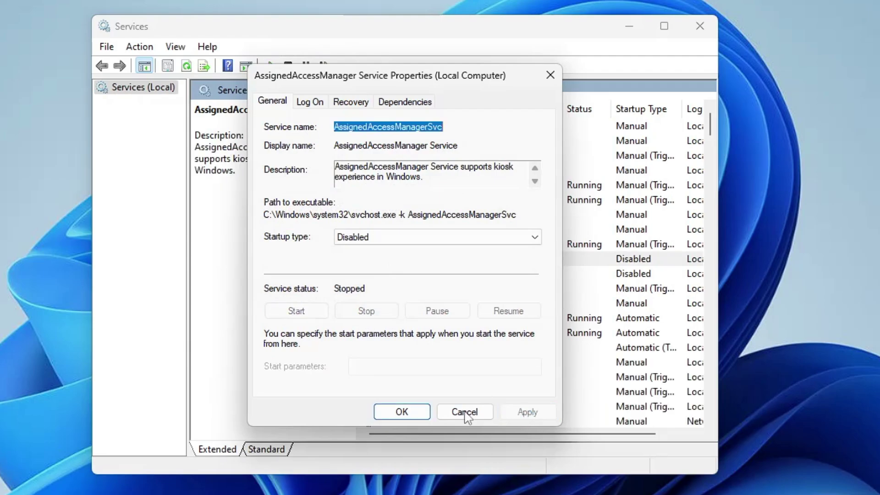
{"action": "left_click", "coordinate": [402, 411]}
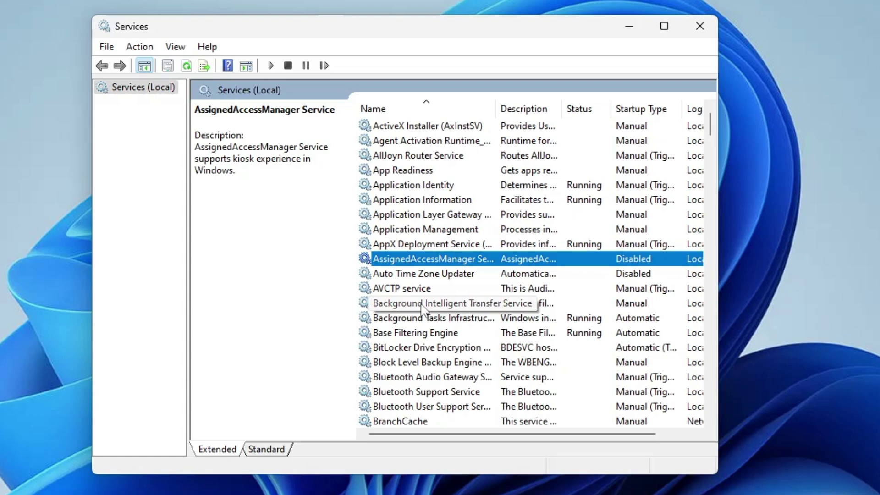
Step: Set the BitLocker Drive Encryption Service's startup type to Disabled and apply the change
{"action": "double_click", "coordinate": [410, 353]}
{"action": "left_click", "coordinate": [395, 237]}
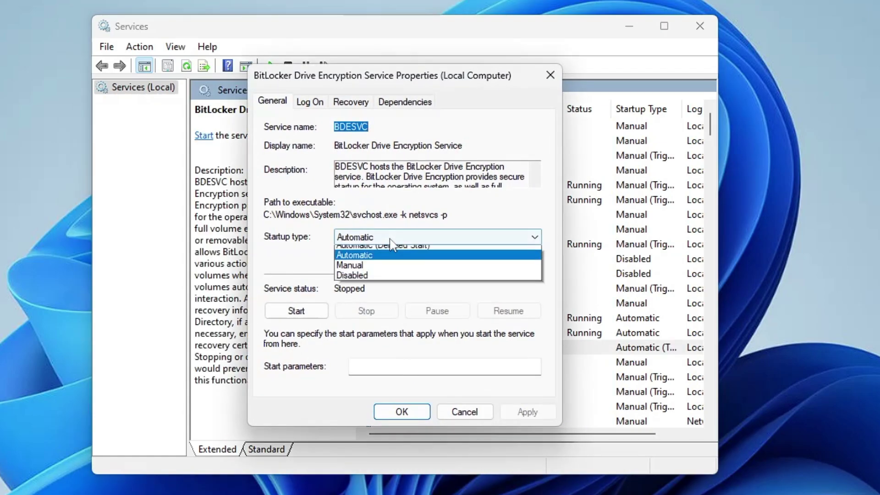
{"action": "left_click", "coordinate": [381, 281]}
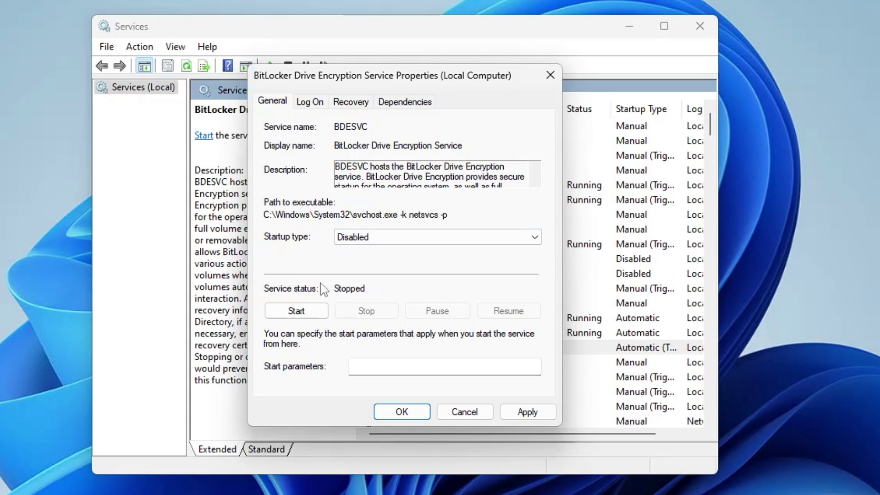
{"action": "left_click", "coordinate": [532, 412]}
{"action": "left_click", "coordinate": [402, 412]}
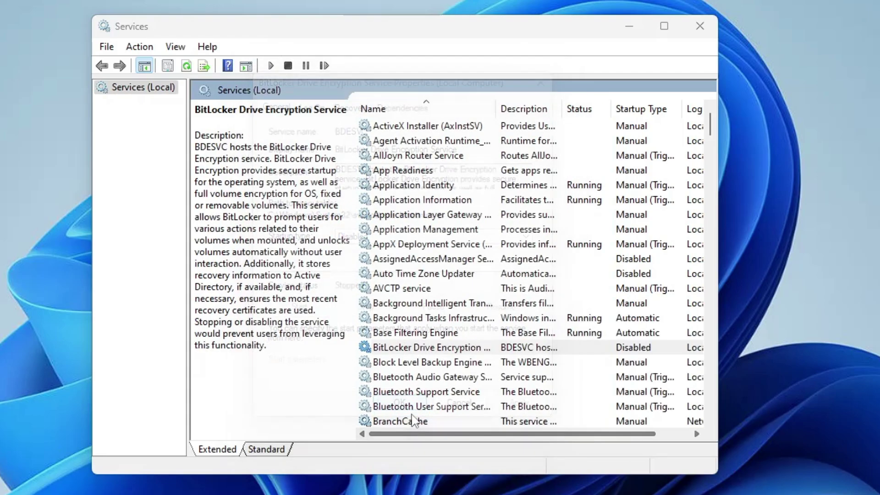
Step: Set the startup type of the Bluetooth Audio Gateway Service and the Bluetooth Support Service to Disabled
{"action": "scroll", "coordinate": [416, 374], "scroll_direction": "down", "scroll_amount": 1}
{"action": "left_click", "coordinate": [413, 338]}
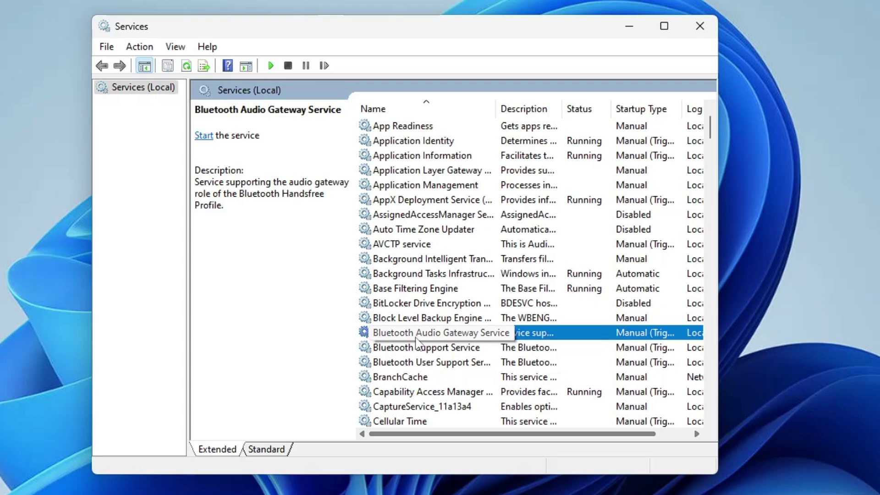
{"action": "left_click", "coordinate": [410, 360]}
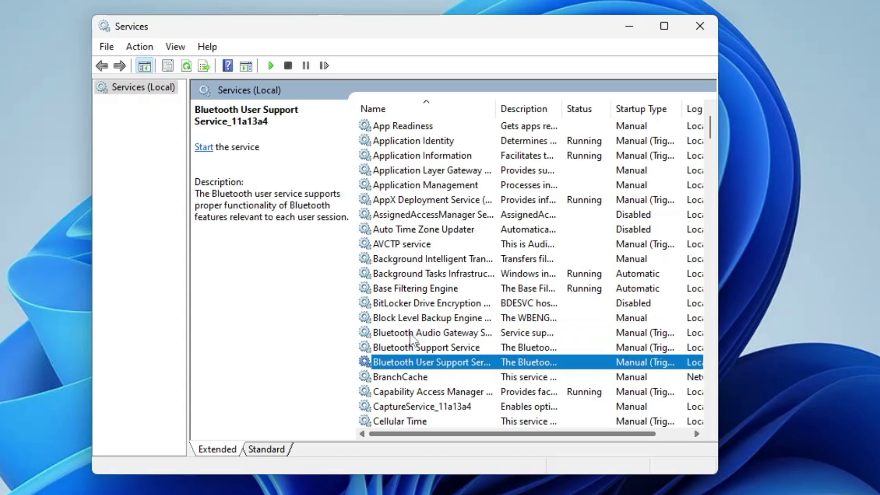
{"action": "double_click", "coordinate": [410, 334]}
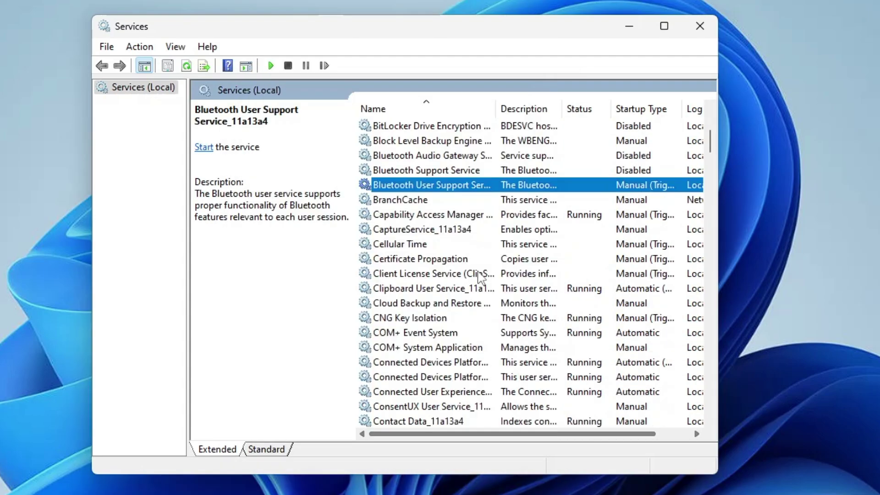
Step: Set the Connected User Experiences and Telemetry service's startup type to Disabled, stop the service, and apply the change
{"action": "scroll", "coordinate": [449, 298], "scroll_direction": "down", "scroll_amount": 1}
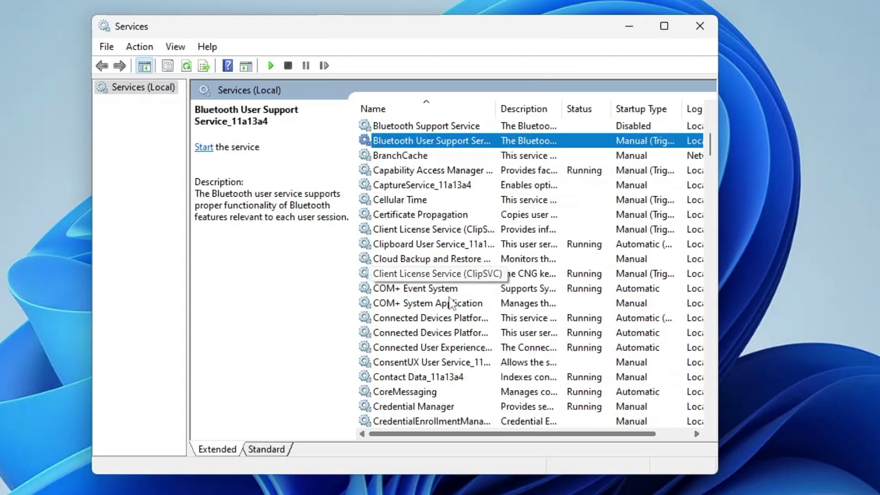
{"action": "left_click", "coordinate": [421, 350]}
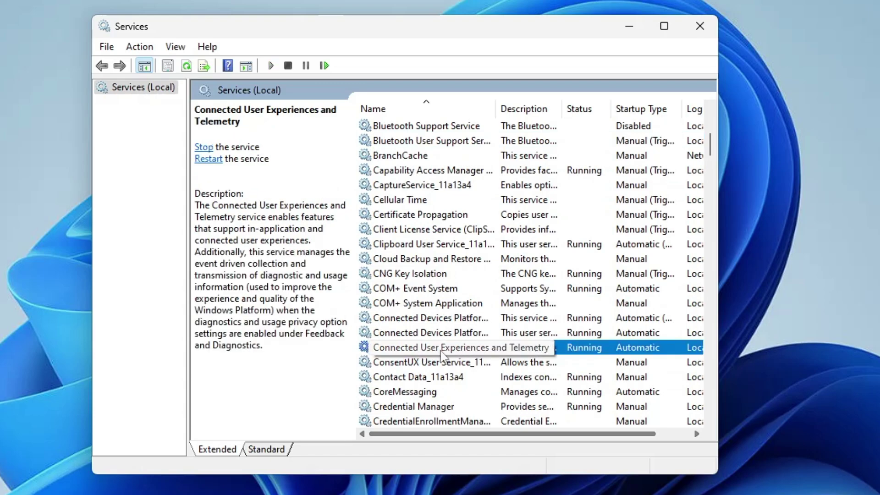
{"action": "double_click", "coordinate": [442, 356]}
{"action": "left_click", "coordinate": [362, 238]}
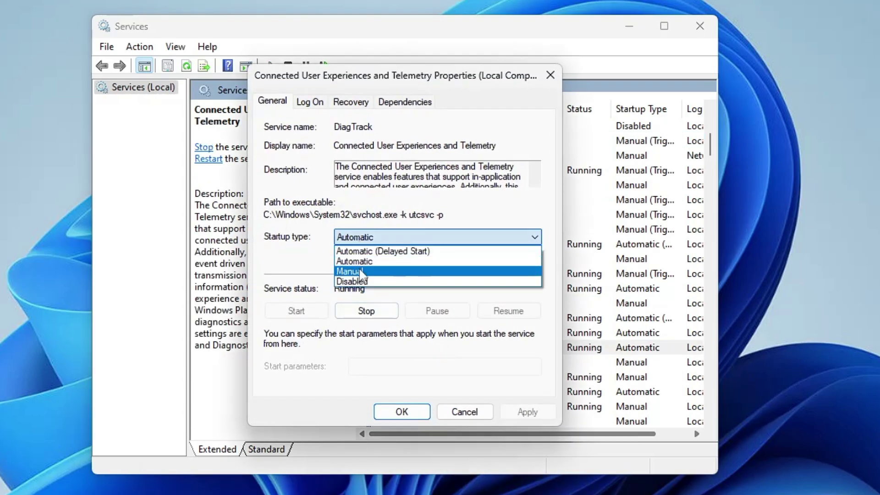
{"action": "left_click", "coordinate": [355, 281]}
{"action": "left_click", "coordinate": [366, 311]}
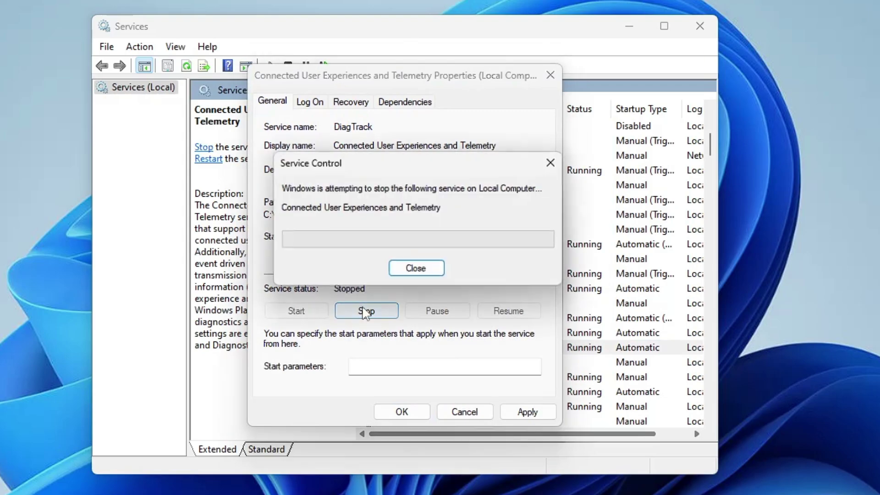
{"action": "left_click", "coordinate": [528, 412]}
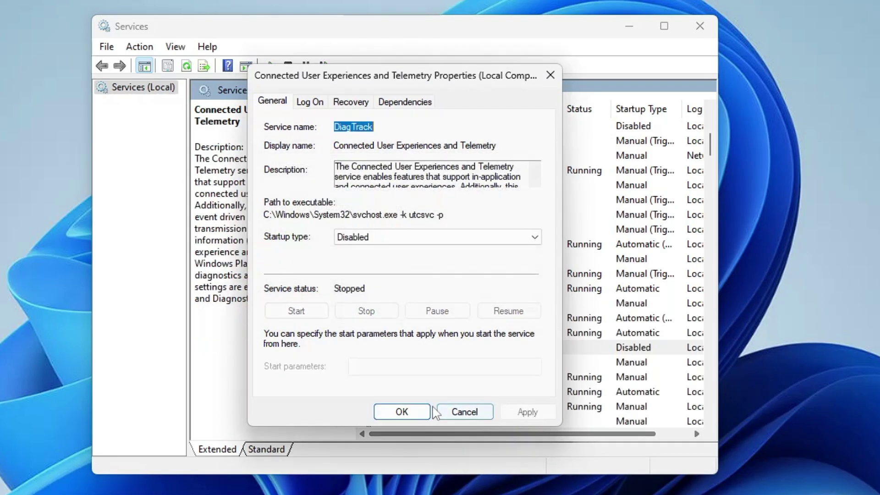
{"action": "left_click", "coordinate": [402, 411]}
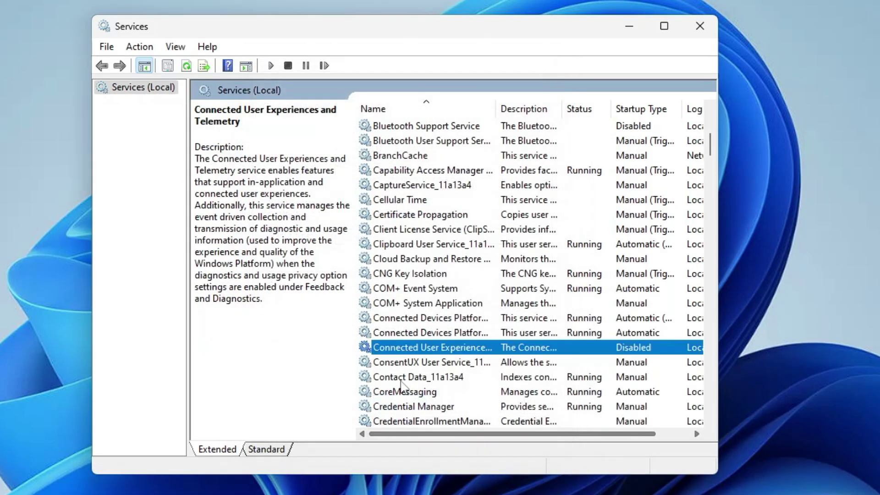
Step: Set the Diagnostic Execution Service's startup type to Disabled and apply the change
{"action": "scroll", "coordinate": [443, 363], "scroll_direction": "down", "scroll_amount": 5}
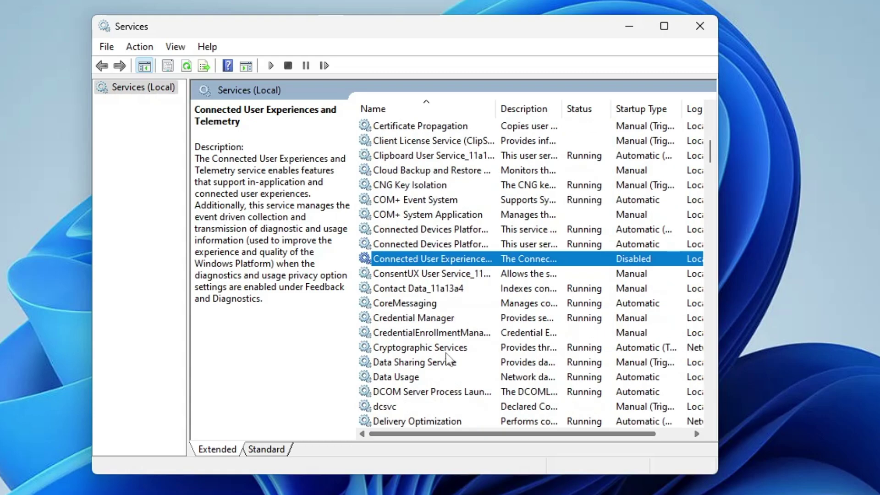
{"action": "scroll", "coordinate": [438, 364], "scroll_direction": "down", "scroll_amount": 7}
{"action": "left_click", "coordinate": [436, 161]}
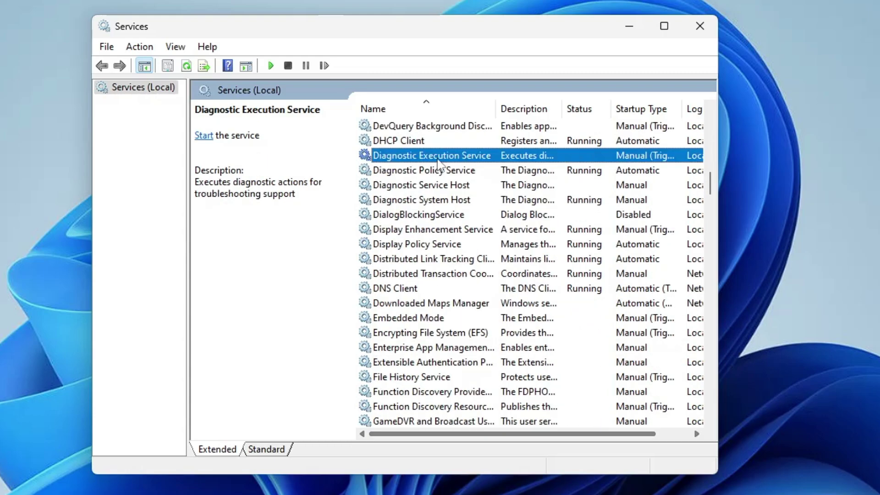
{"action": "double_click", "coordinate": [438, 158]}
{"action": "left_click", "coordinate": [396, 238]}
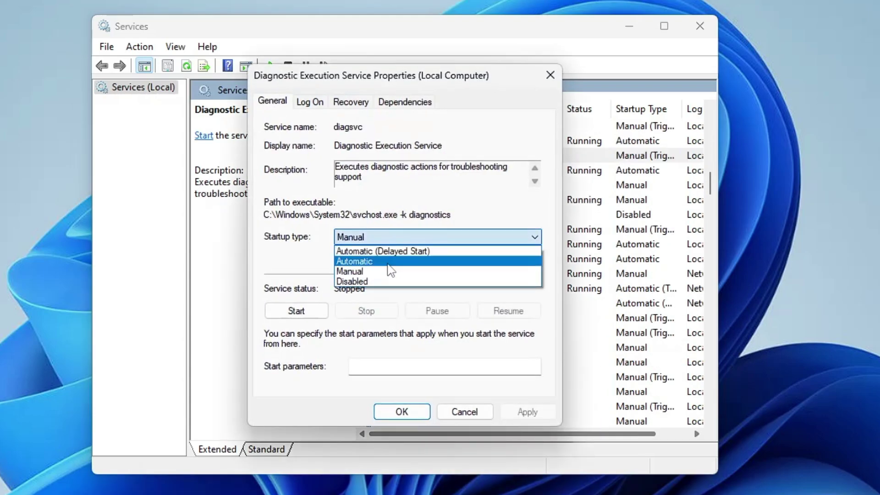
{"action": "left_click", "coordinate": [385, 282]}
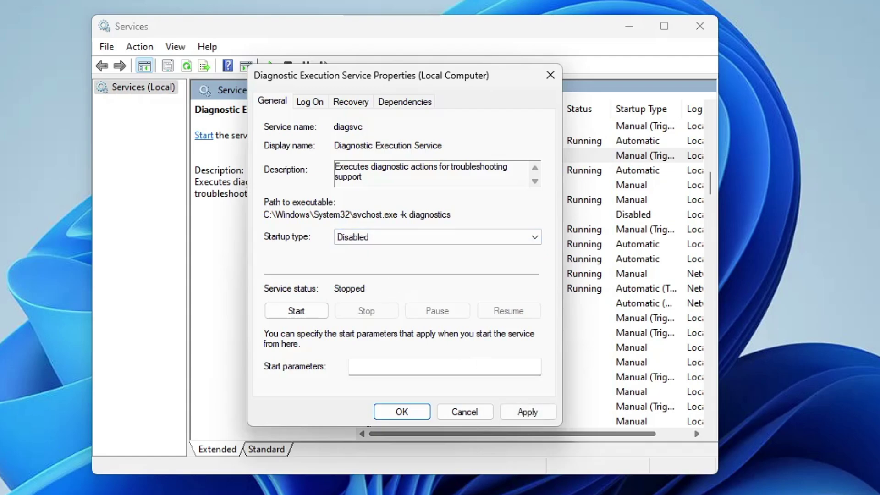
{"action": "left_click", "coordinate": [526, 412]}
{"action": "left_click", "coordinate": [408, 413]}
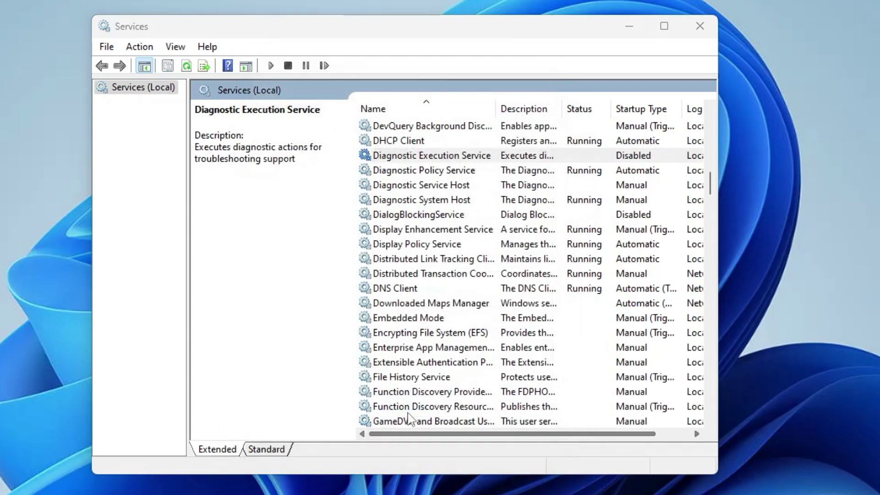
Step: Set the Diagnostic Policy Service's startup type to Disabled and apply the change
{"action": "left_click", "coordinate": [418, 171]}
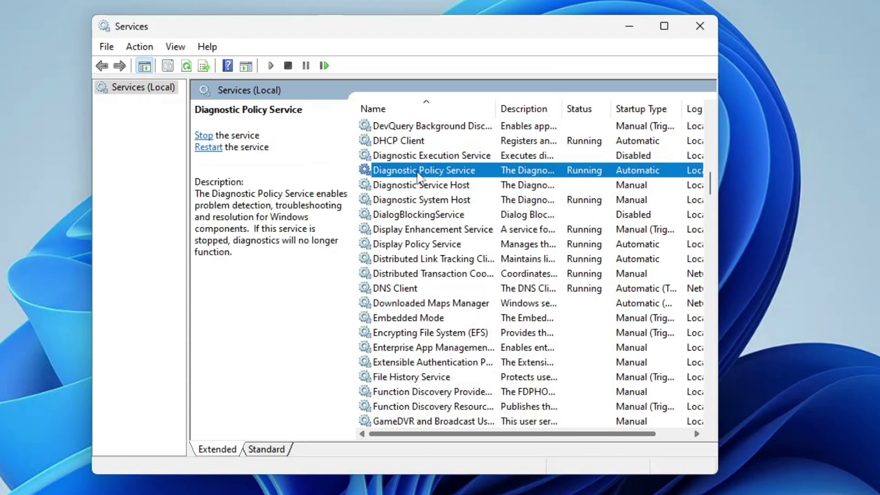
{"action": "double_click", "coordinate": [446, 174]}
{"action": "left_click", "coordinate": [384, 237]}
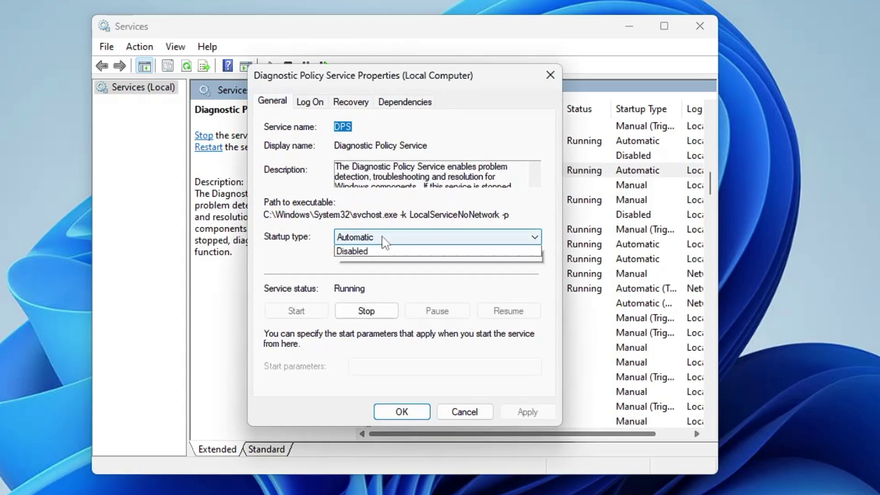
{"action": "left_click", "coordinate": [375, 280]}
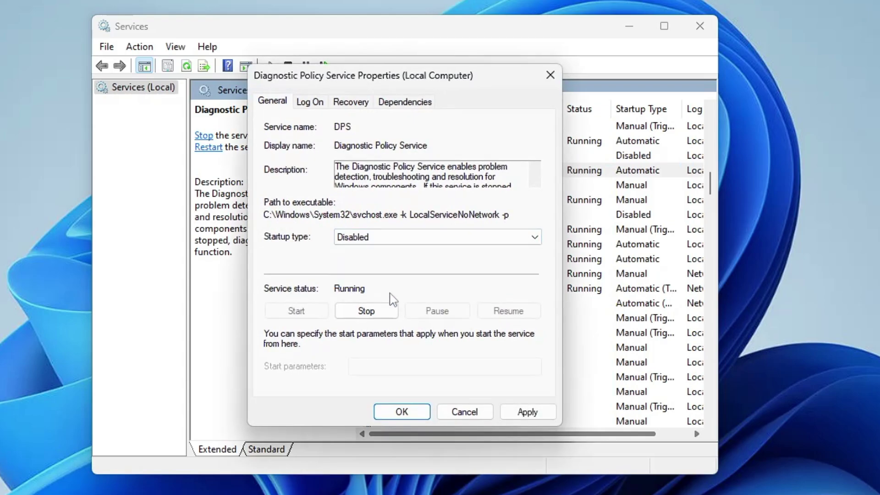
{"action": "left_click", "coordinate": [527, 412]}
{"action": "left_click", "coordinate": [402, 412]}
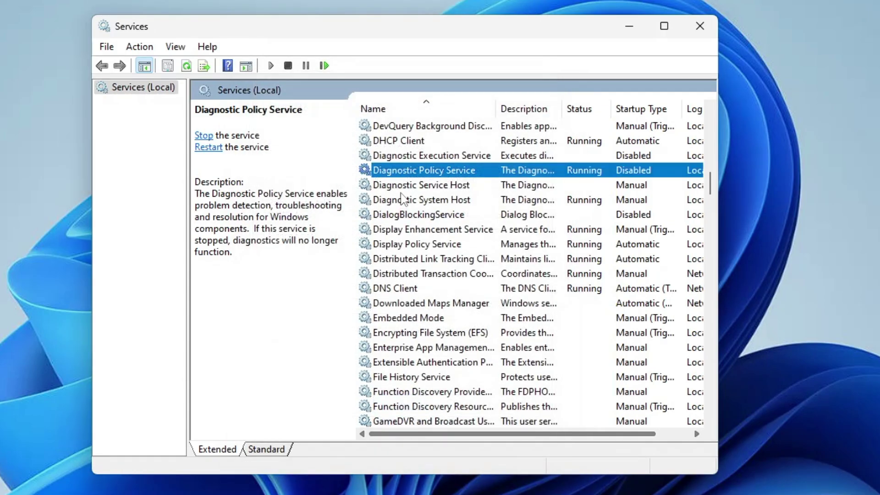
Step: Set the Geolocation Service's startup type to Disabled, stop the service, and apply the change
{"action": "left_click", "coordinate": [431, 232]}
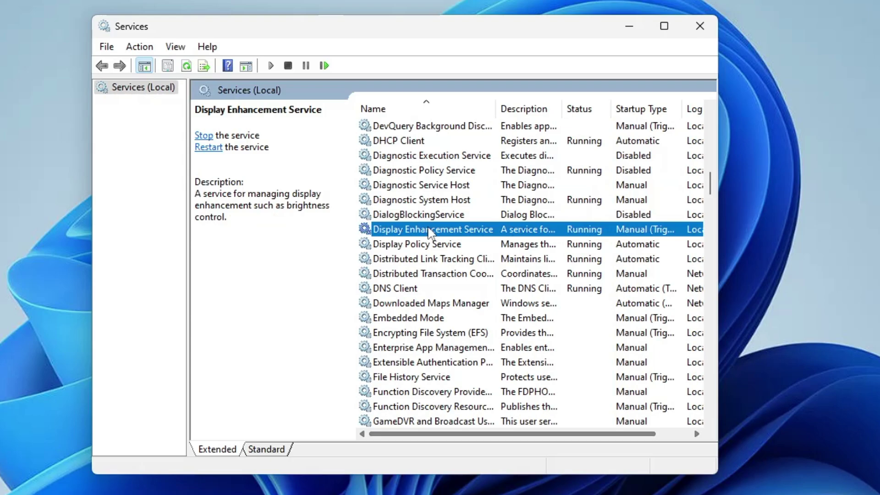
{"action": "key", "text": "g"}
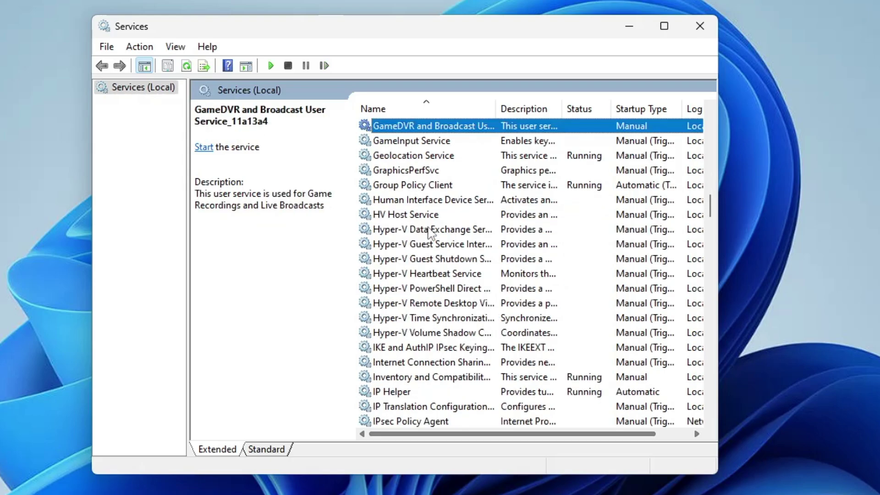
{"action": "double_click", "coordinate": [404, 157]}
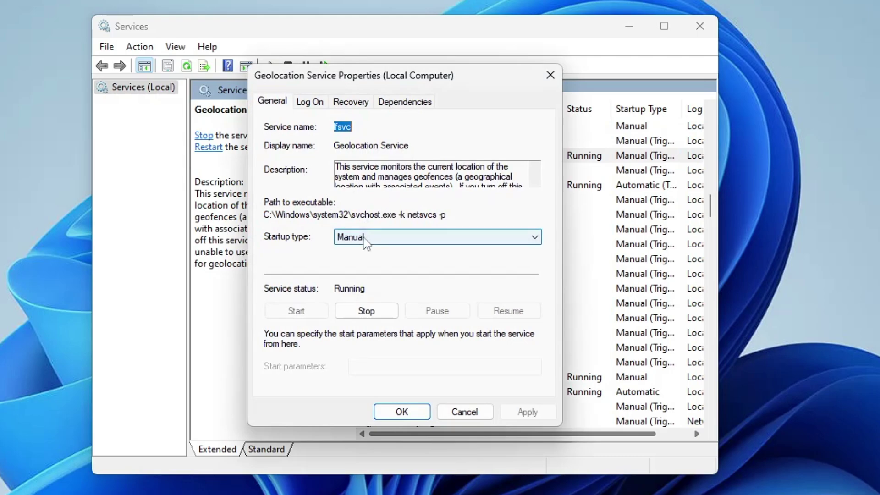
{"action": "left_click", "coordinate": [364, 238]}
{"action": "left_click", "coordinate": [355, 281]}
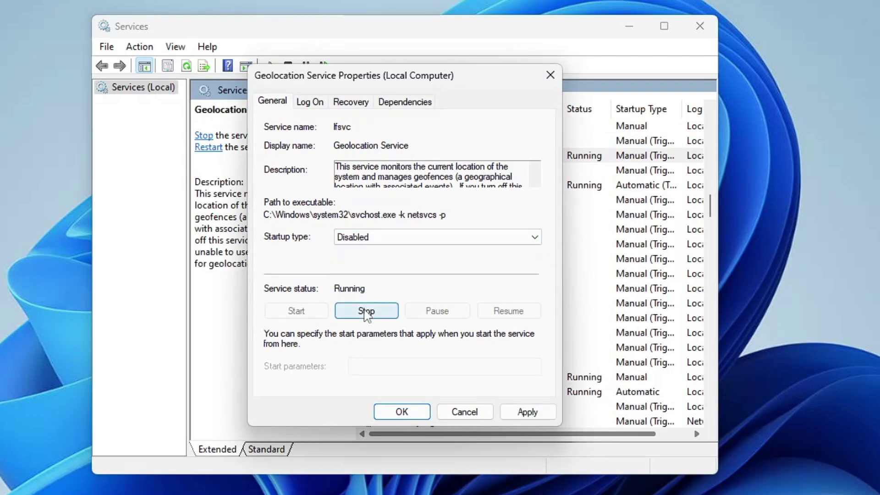
{"action": "left_click", "coordinate": [367, 312]}
{"action": "left_click", "coordinate": [530, 413]}
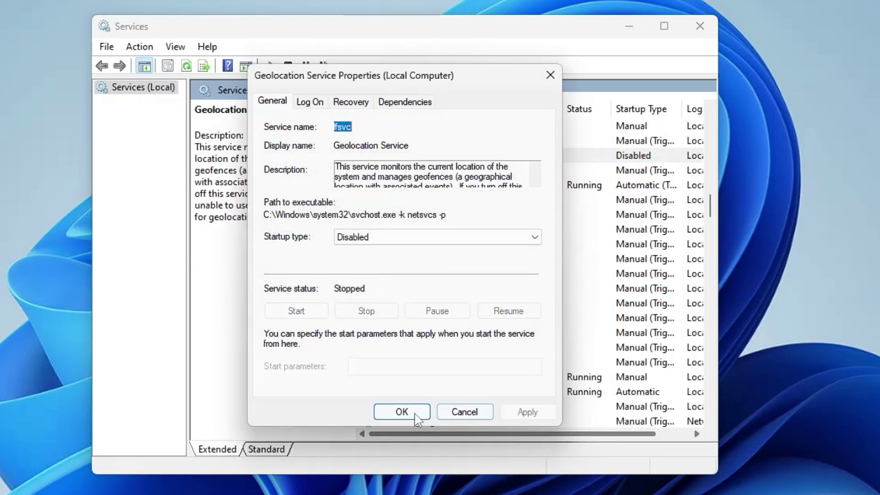
{"action": "left_click", "coordinate": [415, 412]}
Step: Set the Downloaded Maps Manager service's startup type to Disabled and apply the change
{"action": "left_click", "coordinate": [409, 241]}
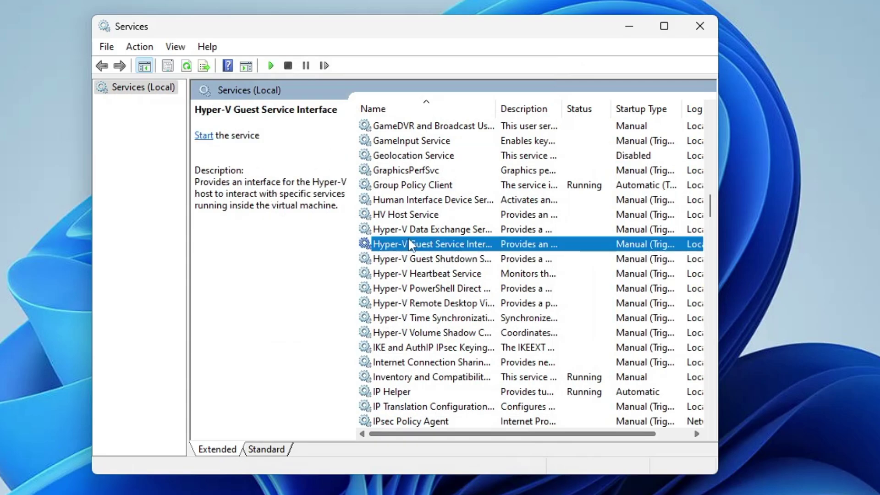
{"action": "key", "text": "d"}
{"action": "left_click", "coordinate": [412, 289]}
{"action": "scroll", "coordinate": [413, 288], "scroll_direction": "down", "scroll_amount": 4}
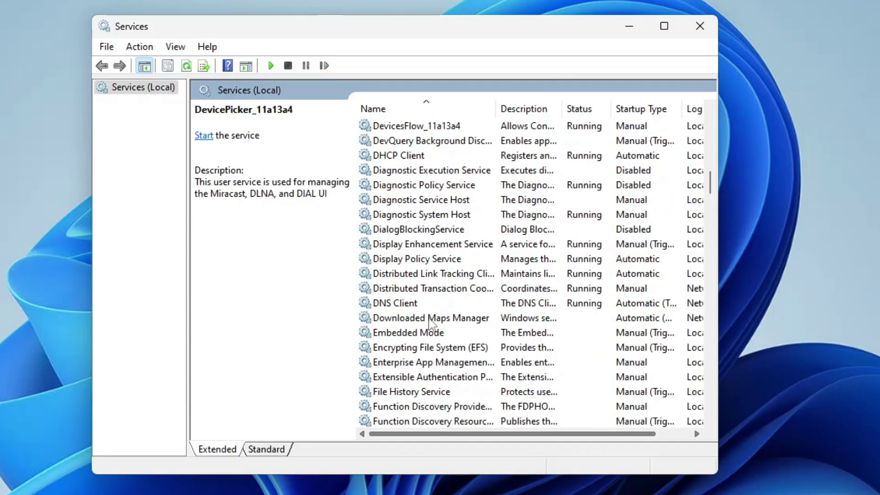
{"action": "left_click", "coordinate": [430, 318]}
{"action": "double_click", "coordinate": [431, 320]}
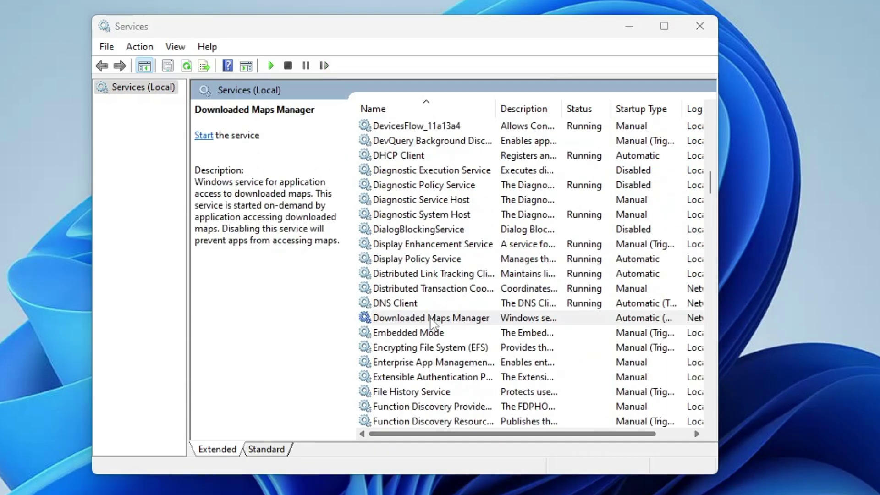
{"action": "left_click", "coordinate": [478, 236]}
{"action": "left_click", "coordinate": [363, 281]}
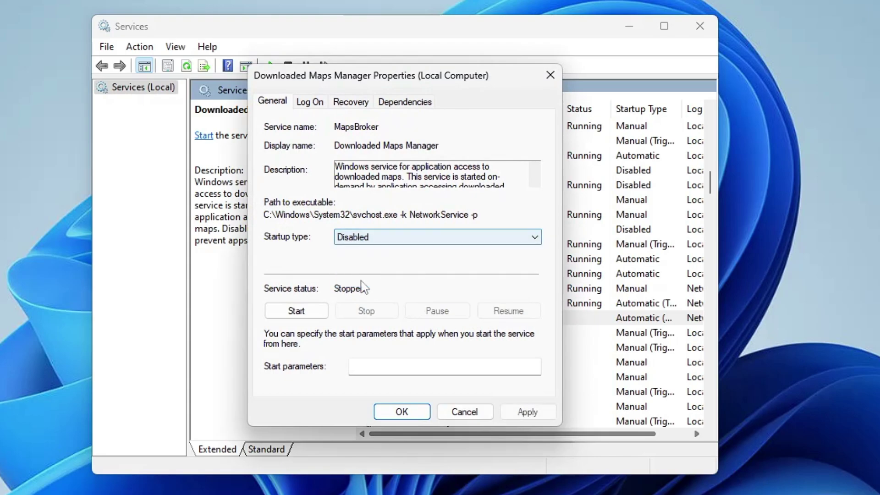
{"action": "left_click", "coordinate": [527, 412]}
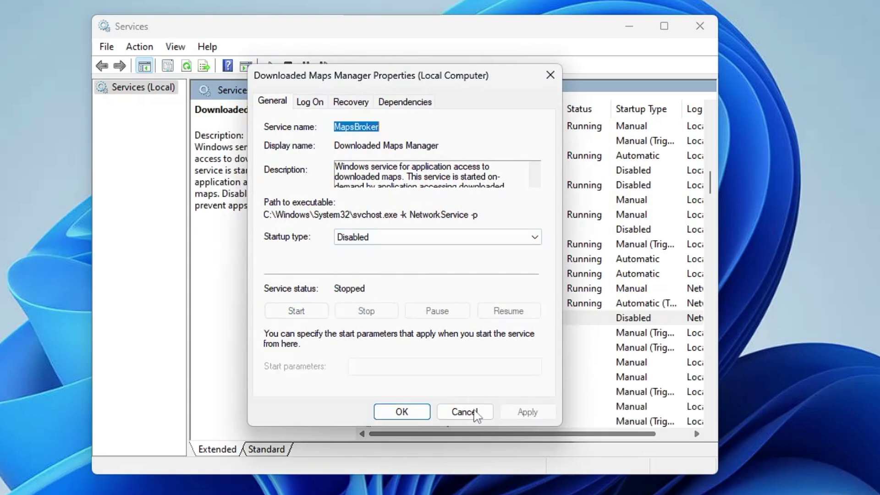
{"action": "left_click", "coordinate": [402, 412]}
Step: Set the Sensor Service's startup type to Disabled and confirm the change
{"action": "key", "text": "s"}
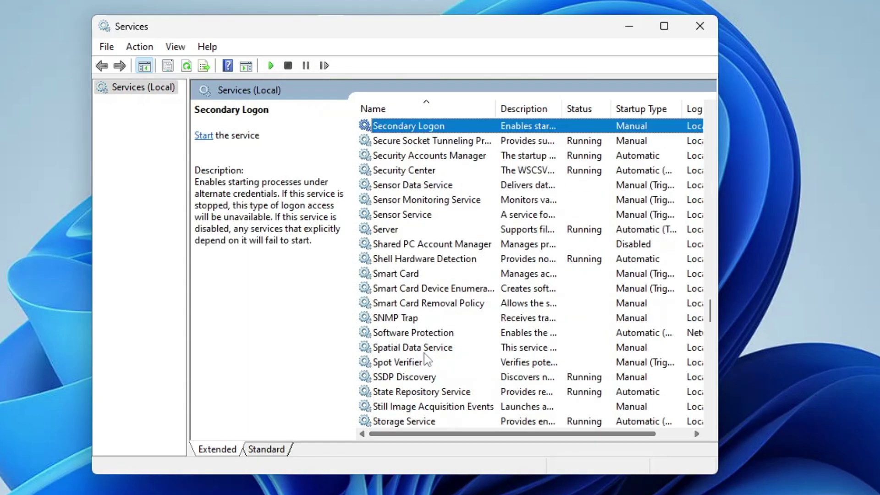
{"action": "key", "text": "Down"}
{"action": "key", "text": "Down"}
{"action": "key", "text": "Down"}
{"action": "key", "text": "Down"}
{"action": "key", "text": "Down"}
{"action": "key", "text": "Down"}
{"action": "key", "text": "Return"}
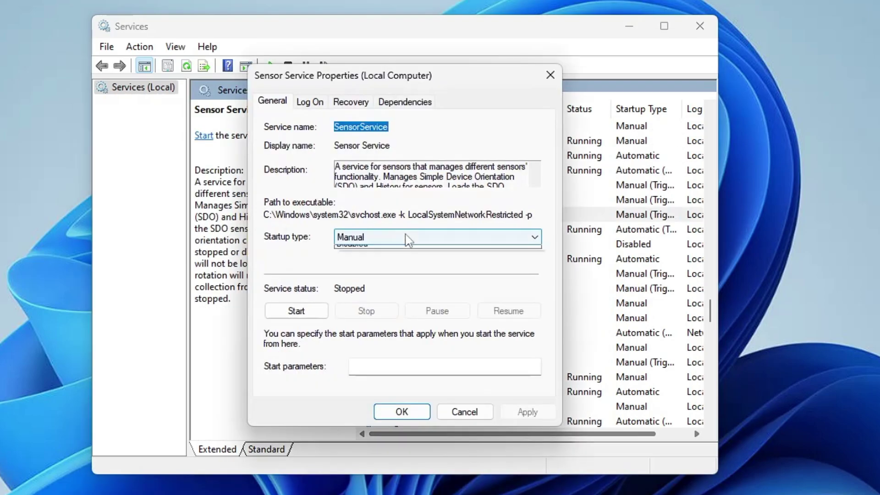
{"action": "left_click", "coordinate": [407, 237]}
{"action": "left_click", "coordinate": [356, 282]}
{"action": "key", "text": "Return"}
Step: Set the Parental Controls service's startup type to Disabled and apply the change
{"action": "key", "text": "p"}
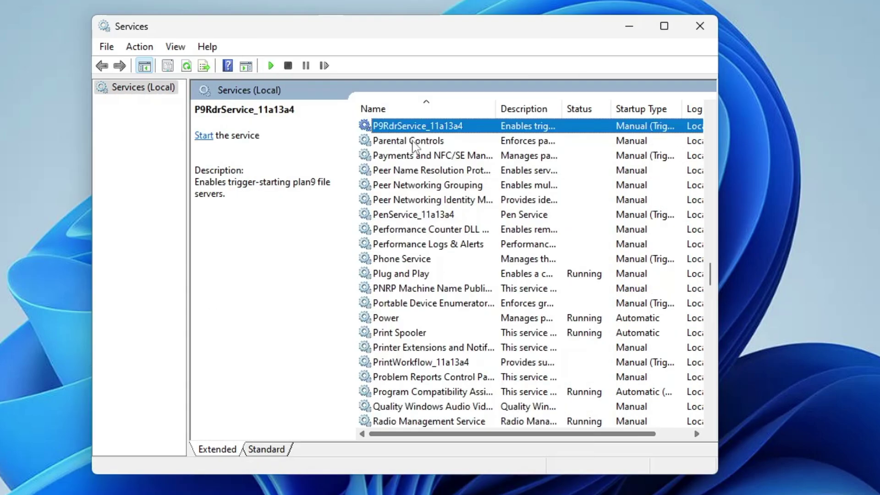
{"action": "double_click", "coordinate": [415, 142]}
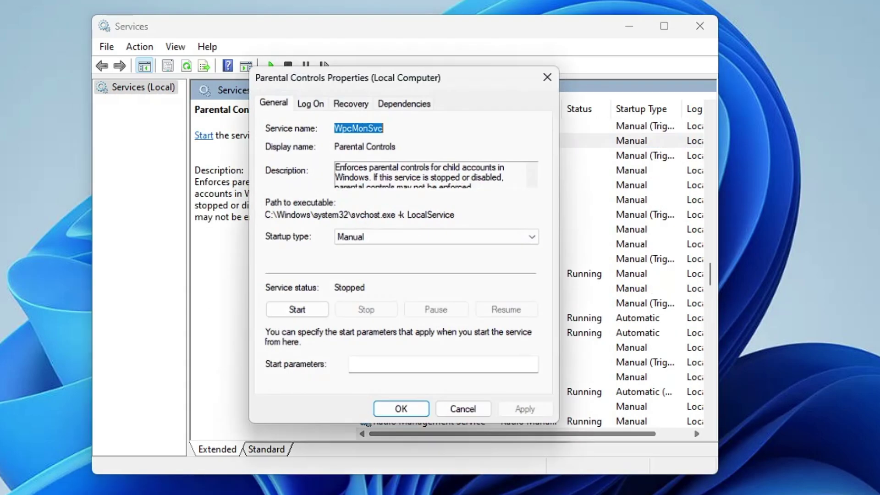
{"action": "left_click", "coordinate": [364, 237]}
{"action": "left_click", "coordinate": [366, 281]}
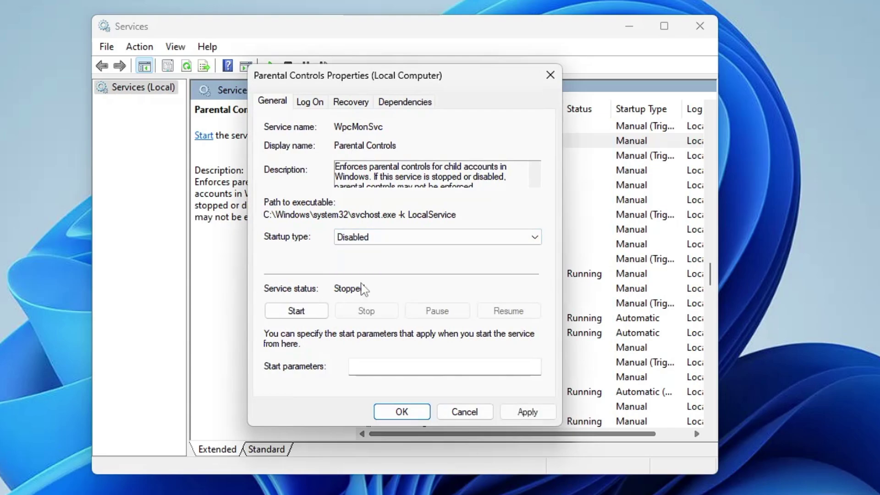
{"action": "left_click", "coordinate": [528, 411]}
{"action": "left_click", "coordinate": [401, 411]}
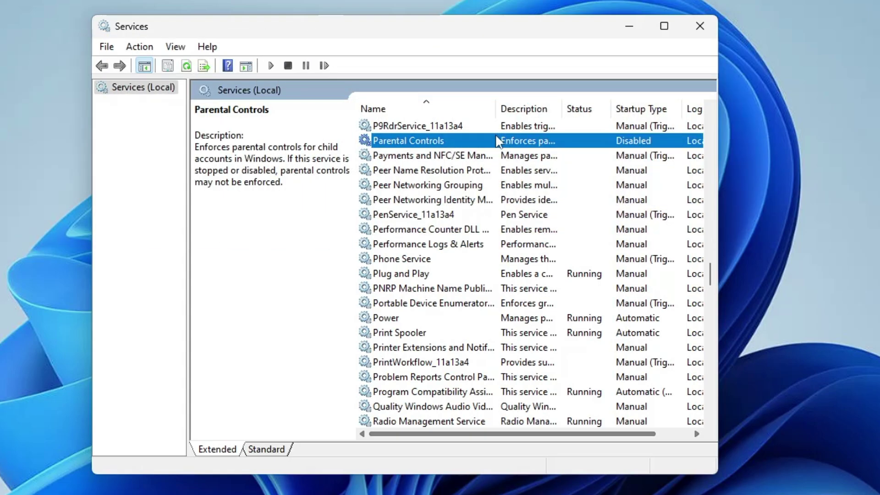
Step: Set the Phone Service's startup type to Disabled and apply the change
{"action": "left_click", "coordinate": [449, 245]}
{"action": "left_click", "coordinate": [446, 259]}
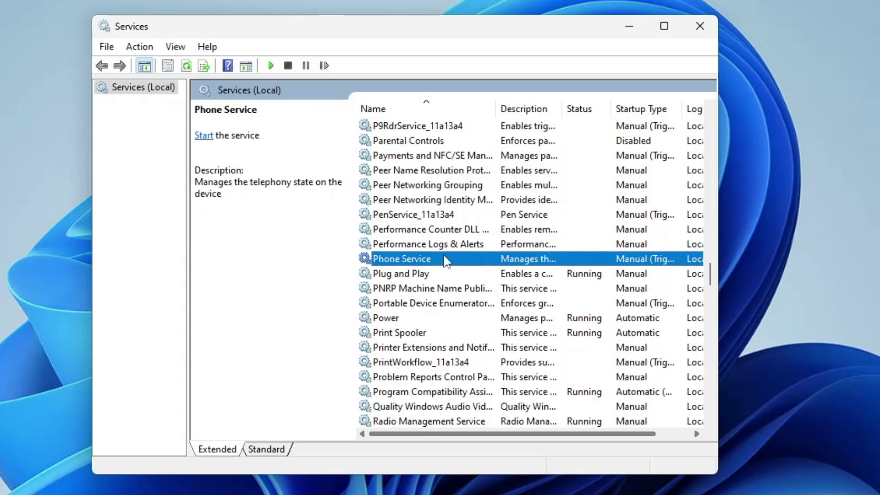
{"action": "double_click", "coordinate": [409, 258]}
{"action": "left_click", "coordinate": [403, 238]}
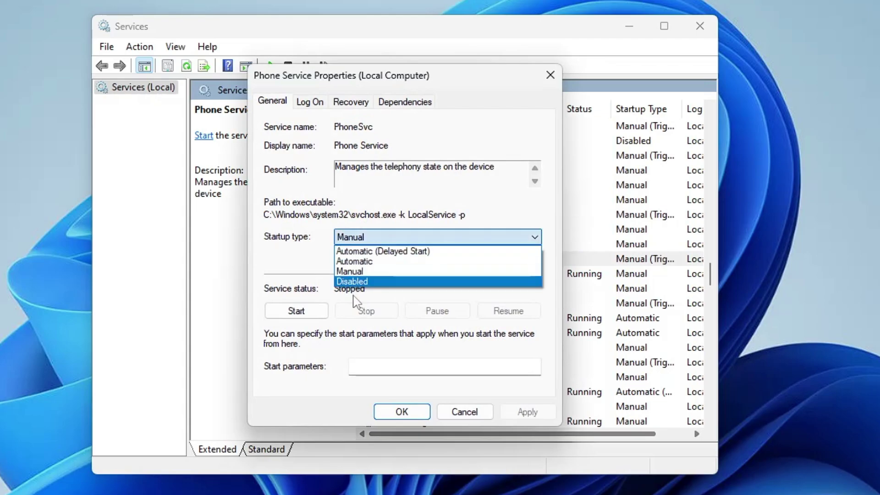
{"action": "left_click", "coordinate": [355, 281]}
{"action": "left_click", "coordinate": [526, 412]}
{"action": "left_click", "coordinate": [401, 411]}
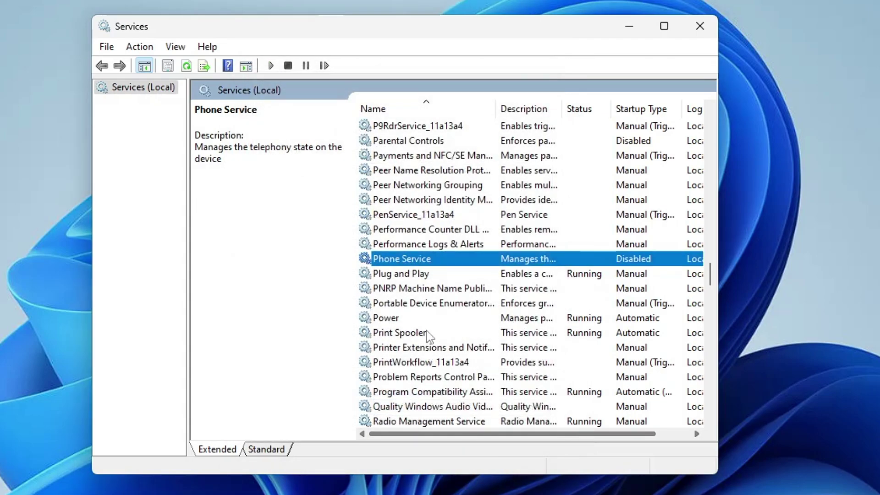
Step: Review the Print Spooler service's description and properties, then close them without making changes
{"action": "key", "text": "Down"}
{"action": "key", "text": "Down"}
{"action": "key", "text": "Down"}
{"action": "key", "text": "Down"}
{"action": "key", "text": "Down"}
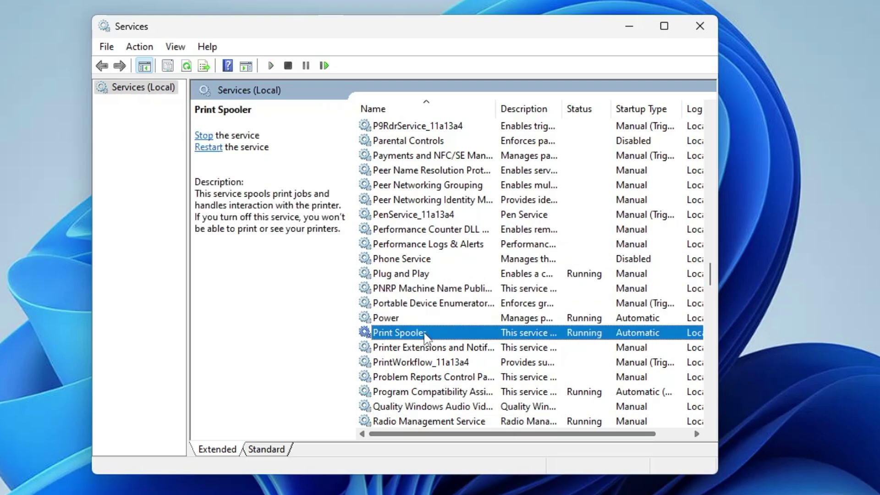
{"action": "key", "text": "Return"}
{"action": "key", "text": "Escape"}
Step: Look through the services whose names begin with F, including the File History Service
{"action": "key", "text": "f"}
{"action": "key", "text": "f"}
{"action": "key", "text": "f"}
{"action": "key", "text": "f"}
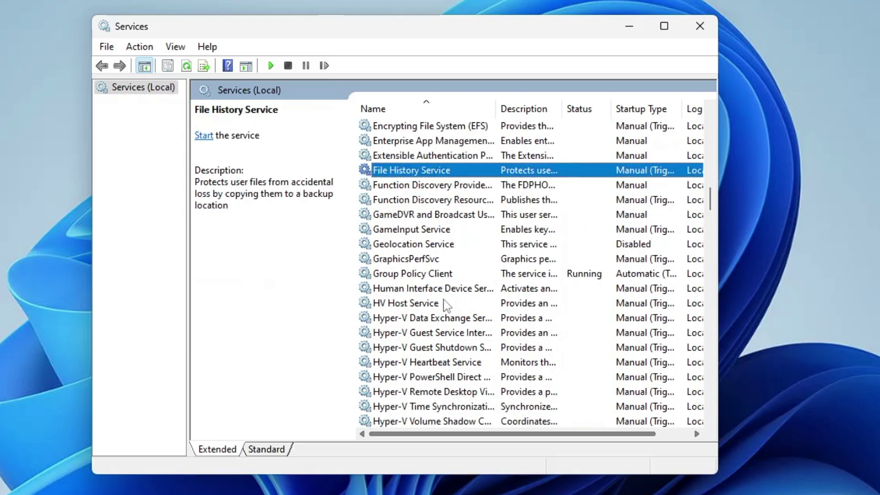
{"action": "key", "text": "f"}
{"action": "key", "text": "f"}
{"action": "key", "text": "f"}
{"action": "key", "text": "f"}
{"action": "key", "text": "f"}
{"action": "key", "text": "f"}
Step: Set the Remote Desktop Services startup type to Disabled and apply the change
{"action": "key", "text": "r"}
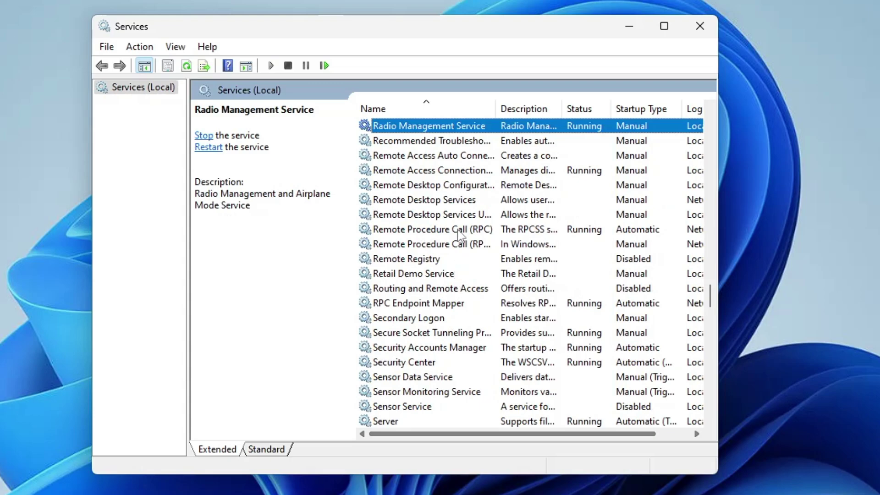
{"action": "left_click", "coordinate": [439, 216]}
{"action": "left_click", "coordinate": [419, 201]}
{"action": "double_click", "coordinate": [420, 202]}
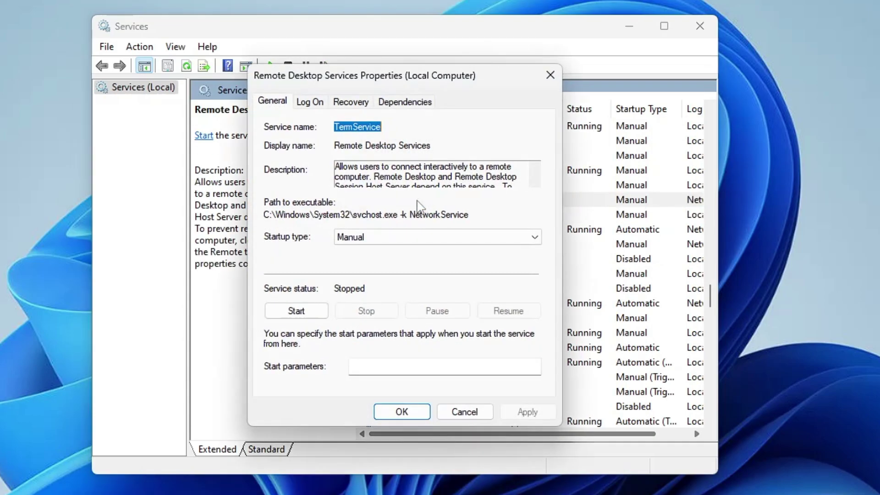
{"action": "left_click", "coordinate": [438, 237]}
{"action": "left_click", "coordinate": [436, 282]}
{"action": "left_click", "coordinate": [527, 412]}
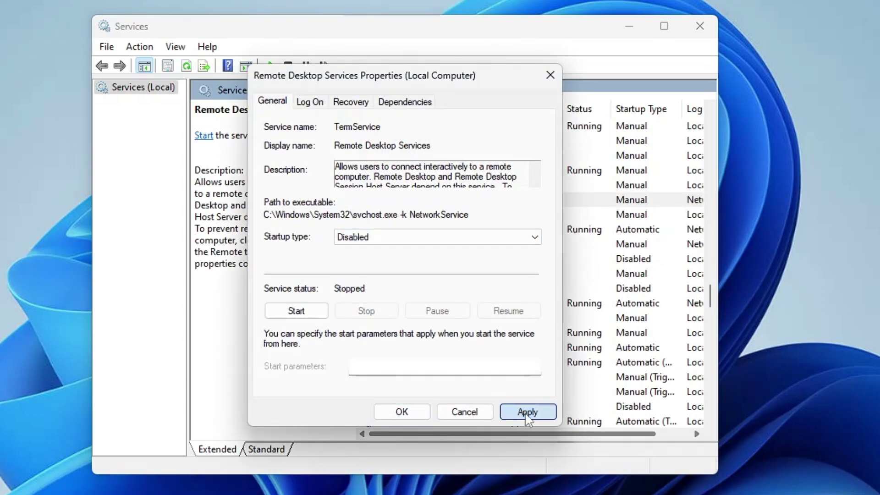
{"action": "left_click", "coordinate": [402, 412]}
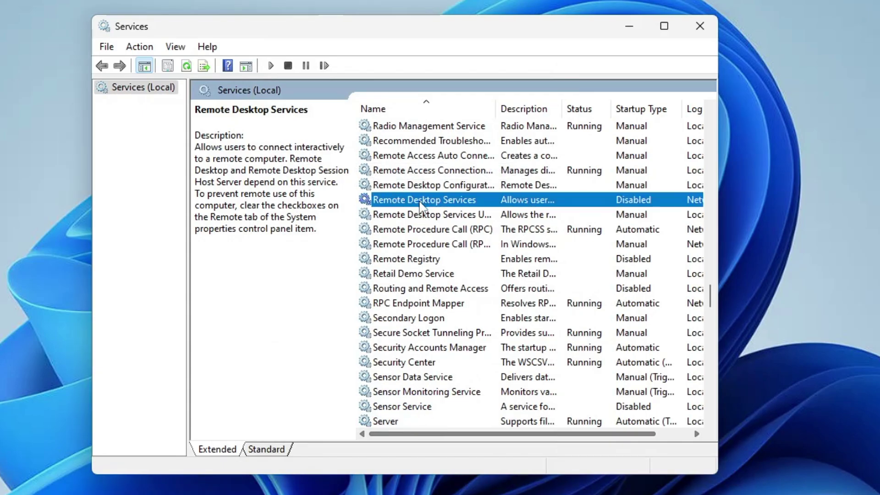
Step: Set the Smart Card service's startup type to Disabled and apply the change
{"action": "left_click", "coordinate": [422, 278]}
{"action": "key", "text": "Down"}
{"action": "key", "text": "Down"}
{"action": "key", "text": "Down"}
{"action": "key", "text": "Down"}
{"action": "scroll", "coordinate": [473, 300], "scroll_direction": "down", "scroll_amount": 1}
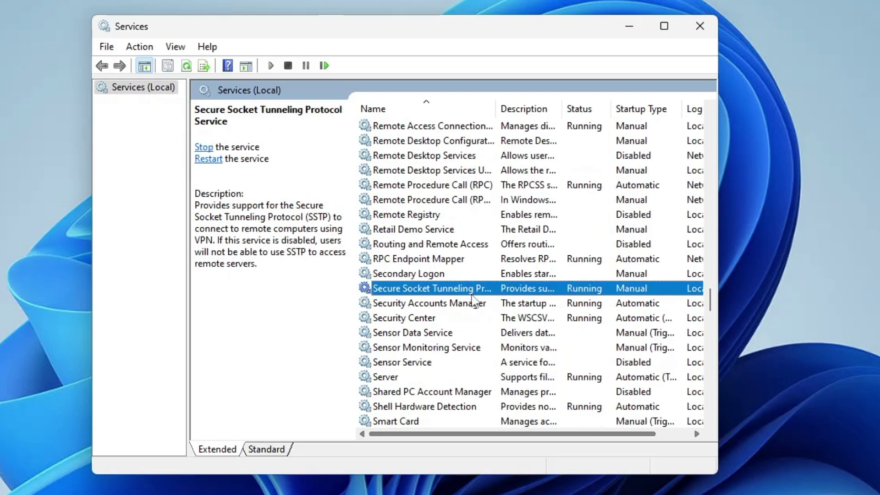
{"action": "scroll", "coordinate": [474, 301], "scroll_direction": "down", "scroll_amount": 1}
{"action": "double_click", "coordinate": [413, 376]}
{"action": "left_click", "coordinate": [416, 238]}
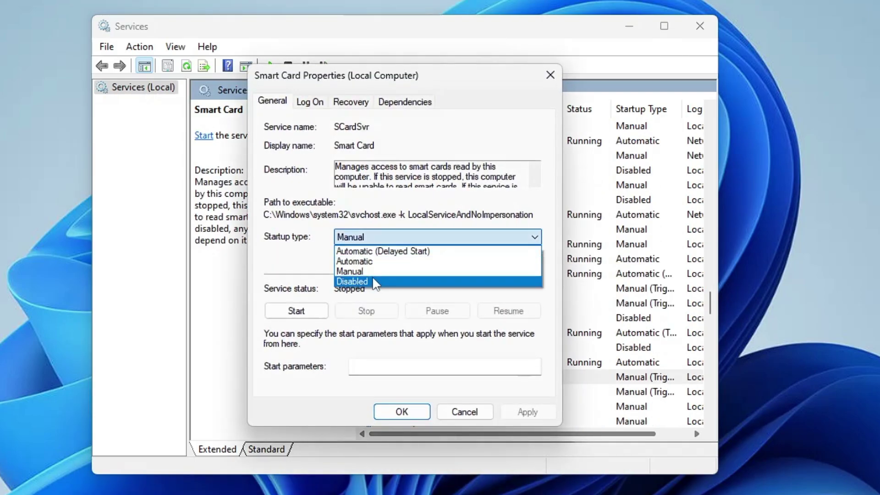
{"action": "left_click", "coordinate": [372, 281]}
{"action": "left_click", "coordinate": [526, 411]}
{"action": "left_click", "coordinate": [402, 412]}
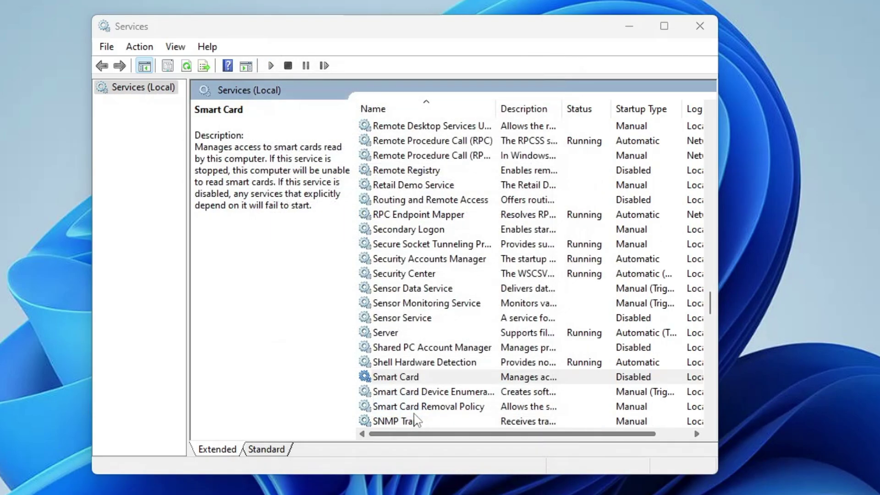
Step: Set the Windows Biometric Service's startup type to Disabled and apply the change
{"action": "key", "text": "w"}
{"action": "left_click", "coordinate": [431, 289]}
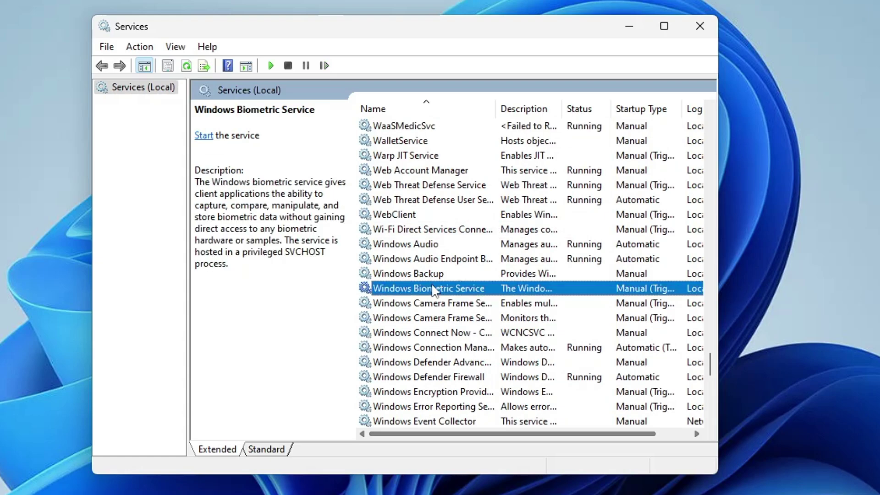
{"action": "double_click", "coordinate": [434, 290]}
{"action": "left_click", "coordinate": [409, 237]}
{"action": "left_click", "coordinate": [363, 287]}
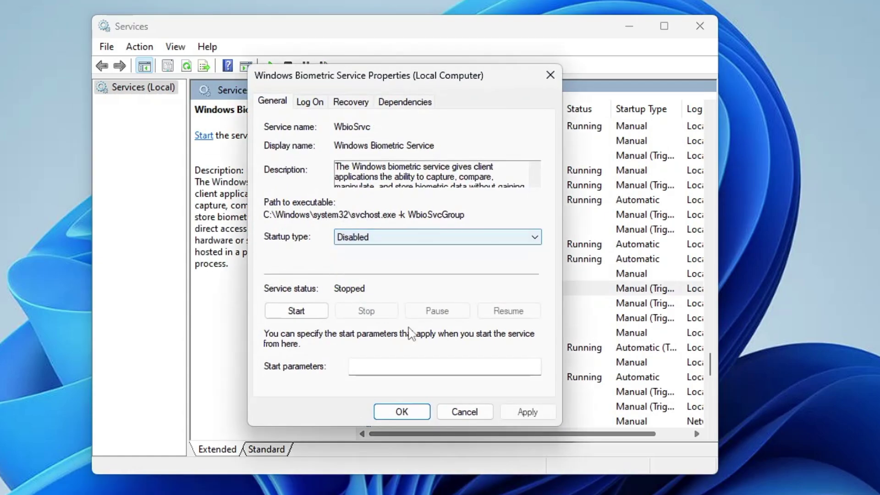
{"action": "left_click", "coordinate": [525, 411]}
{"action": "left_click", "coordinate": [402, 412]}
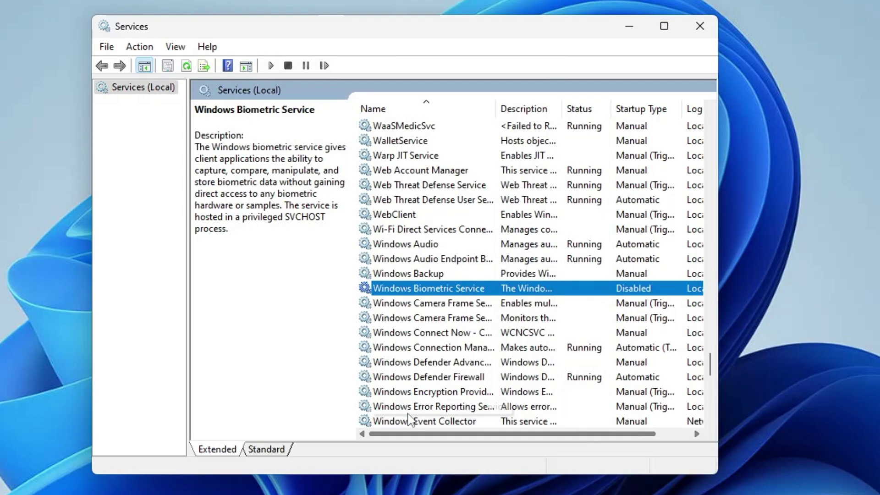
Step: Set the Windows Error Reporting Service's startup type to Disabled and apply the change
{"action": "key", "text": "Down"}
{"action": "key", "text": "Down"}
{"action": "key", "text": "Down"}
{"action": "key", "text": "Down"}
{"action": "key", "text": "Down"}
{"action": "key", "text": "Down"}
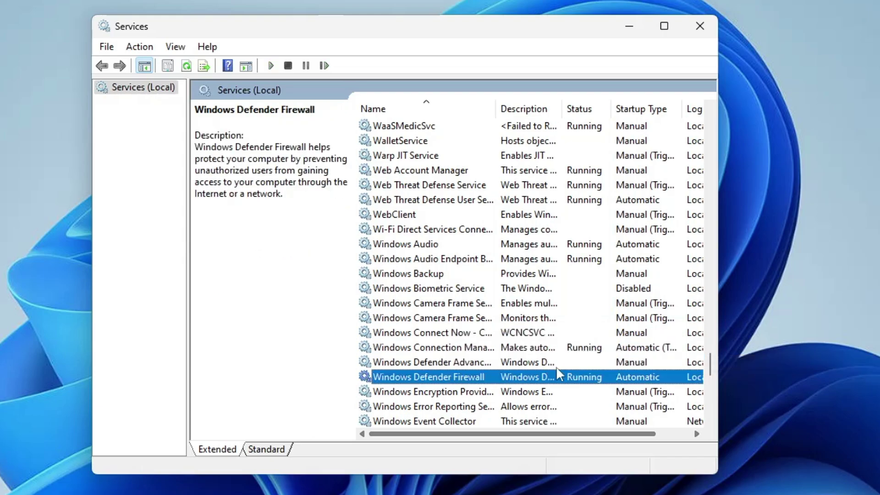
{"action": "key", "text": "Down"}
{"action": "key", "text": "Down"}
{"action": "double_click", "coordinate": [483, 416]}
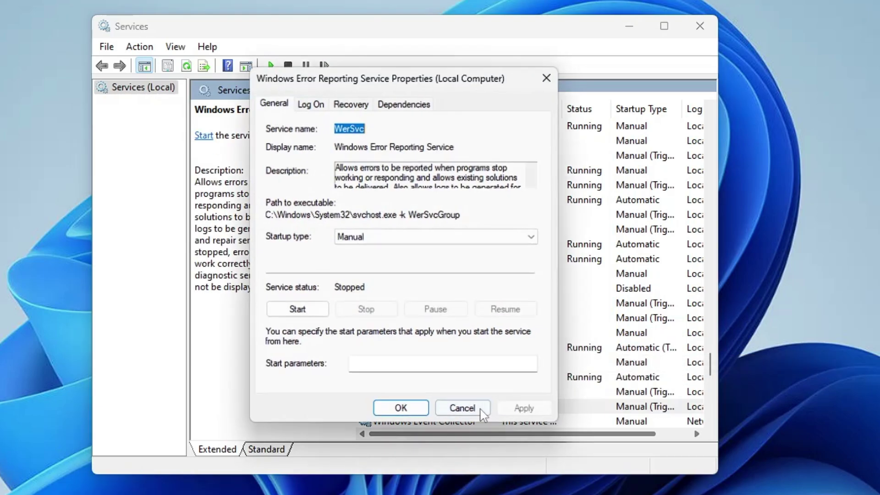
{"action": "left_click", "coordinate": [404, 238]}
{"action": "left_click", "coordinate": [393, 279]}
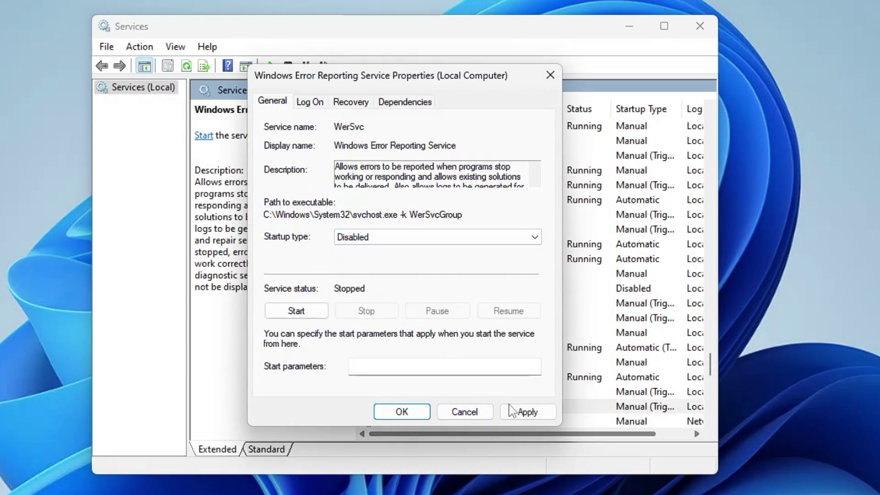
{"action": "left_click", "coordinate": [516, 412]}
{"action": "left_click", "coordinate": [403, 412]}
Step: Set the Windows Insider Service's startup type to Disabled and apply the change
{"action": "key", "text": "Down"}
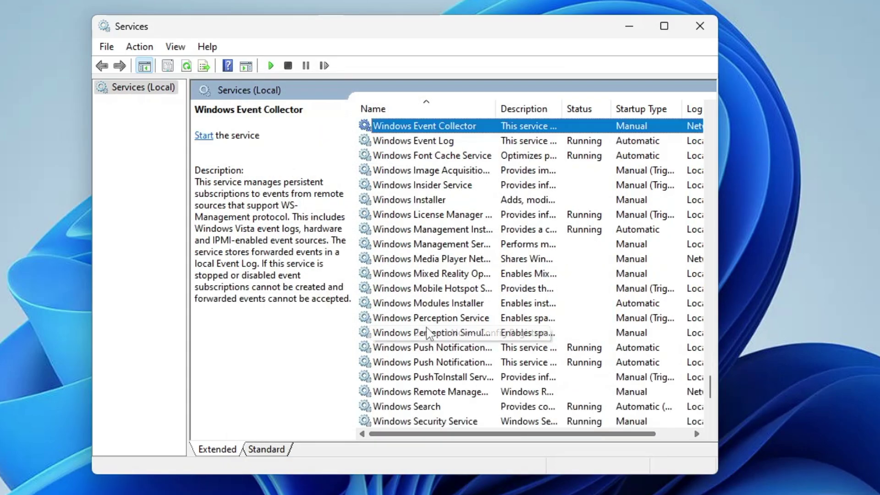
{"action": "left_click", "coordinate": [447, 185]}
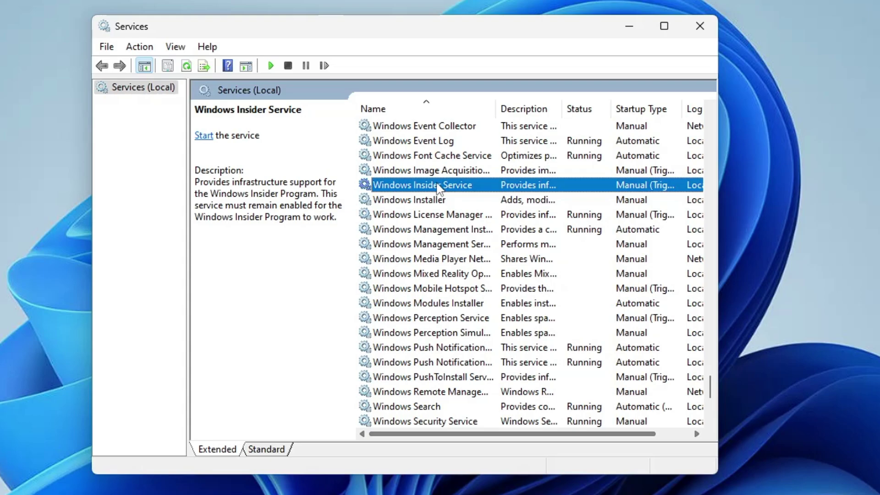
{"action": "double_click", "coordinate": [438, 188]}
{"action": "left_click", "coordinate": [370, 240]}
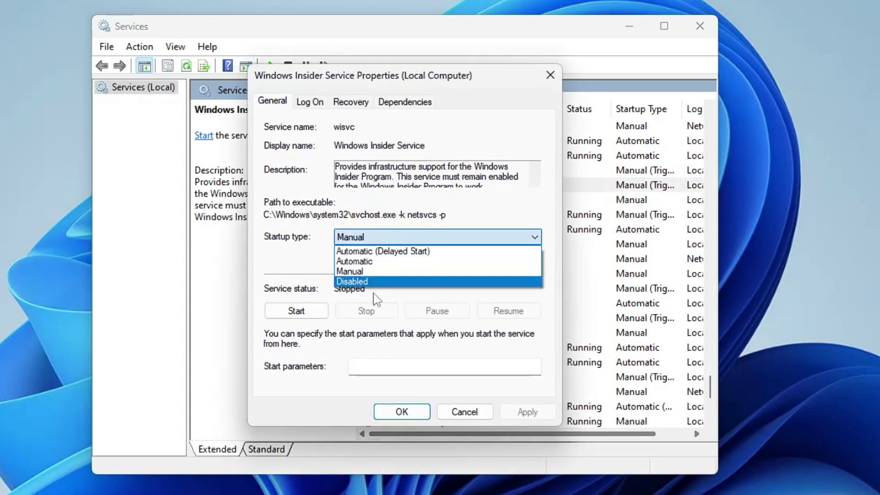
{"action": "left_click", "coordinate": [378, 282]}
{"action": "left_click", "coordinate": [526, 412]}
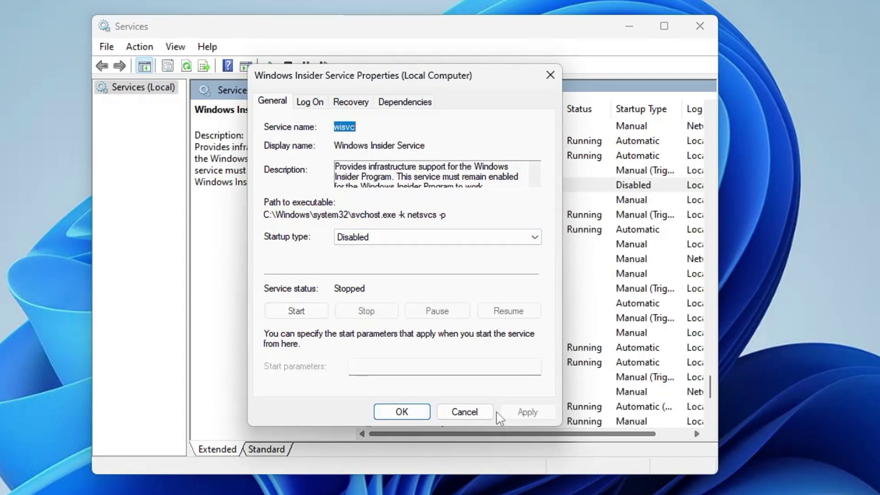
{"action": "left_click", "coordinate": [401, 413]}
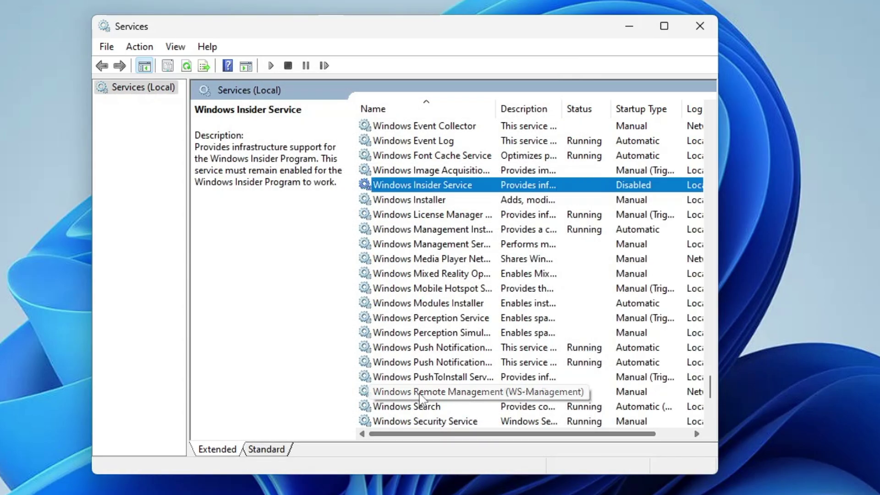
Step: Look through the remaining Windows and Xbox services down to the end of the list, and close the Services window
{"action": "key", "text": "Down"}
{"action": "key", "text": "Down"}
{"action": "key", "text": "Down"}
{"action": "key", "text": "Down"}
{"action": "key", "text": "Down"}
{"action": "key", "text": "Down"}
{"action": "key", "text": "Down"}
{"action": "key", "text": "Down"}
{"action": "key", "text": "Down"}
{"action": "key", "text": "Down"}
{"action": "key", "text": "Down"}
{"action": "key", "text": "Down"}
{"action": "key", "text": "Down"}
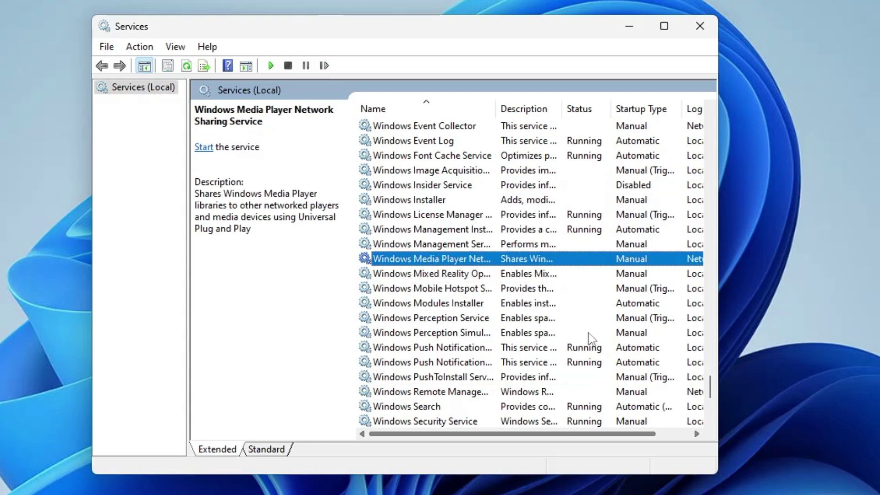
{"action": "scroll", "coordinate": [514, 385], "scroll_direction": "down", "scroll_amount": 1}
{"action": "key", "text": "Down"}
{"action": "key", "text": "Down"}
{"action": "key", "text": "Down"}
{"action": "key", "text": "Down"}
{"action": "key", "text": "Down"}
{"action": "key", "text": "Down"}
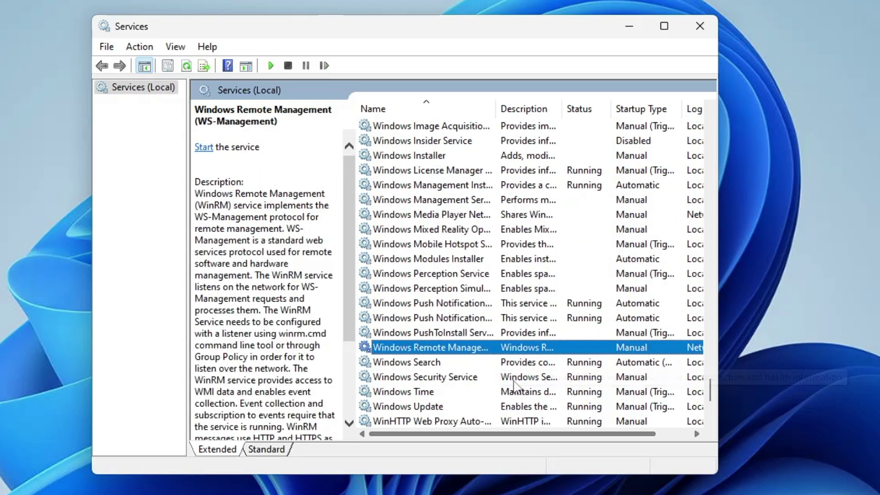
{"action": "scroll", "coordinate": [514, 385], "scroll_direction": "down", "scroll_amount": 4}
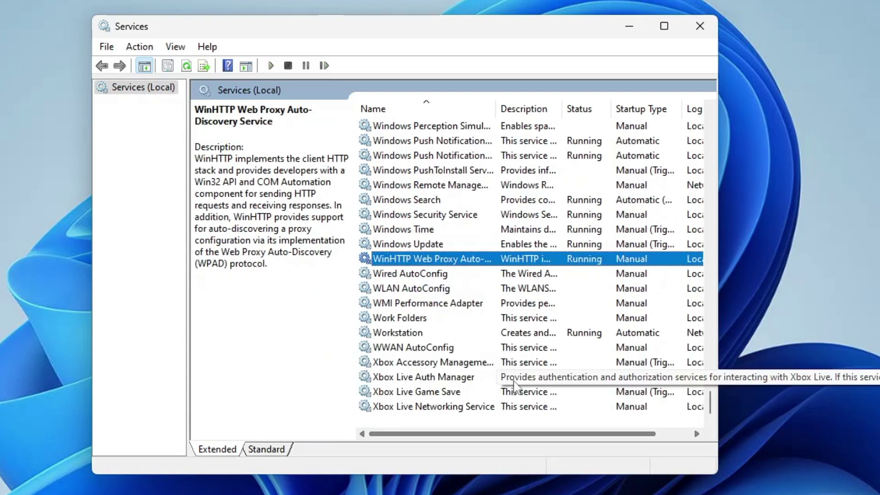
{"action": "scroll", "coordinate": [361, 132], "scroll_direction": "up", "scroll_amount": 5}
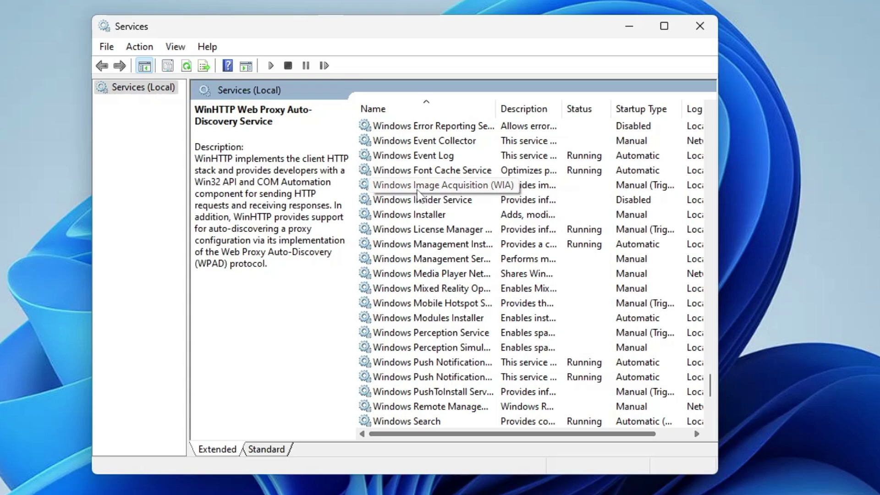
{"action": "left_click", "coordinate": [701, 26]}
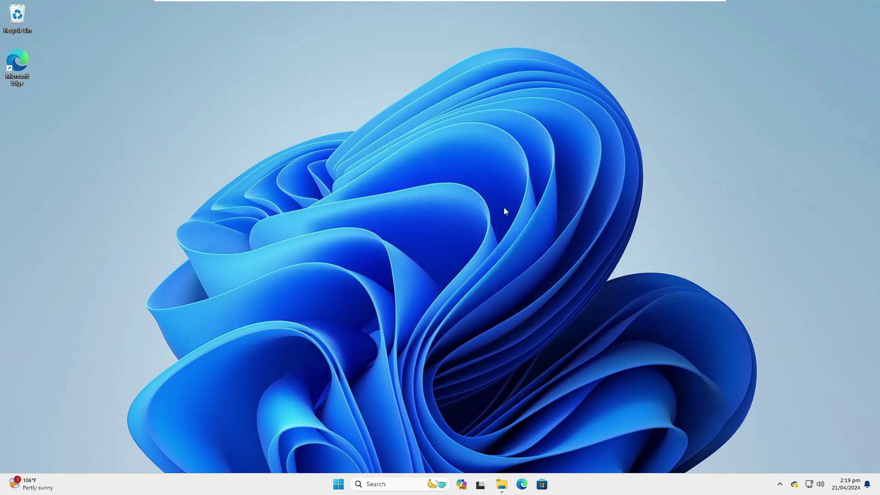
Step: Run sysdm.cpl to open System Properties and bring up the advanced Performance settings
{"action": "key", "text": "super+s"}
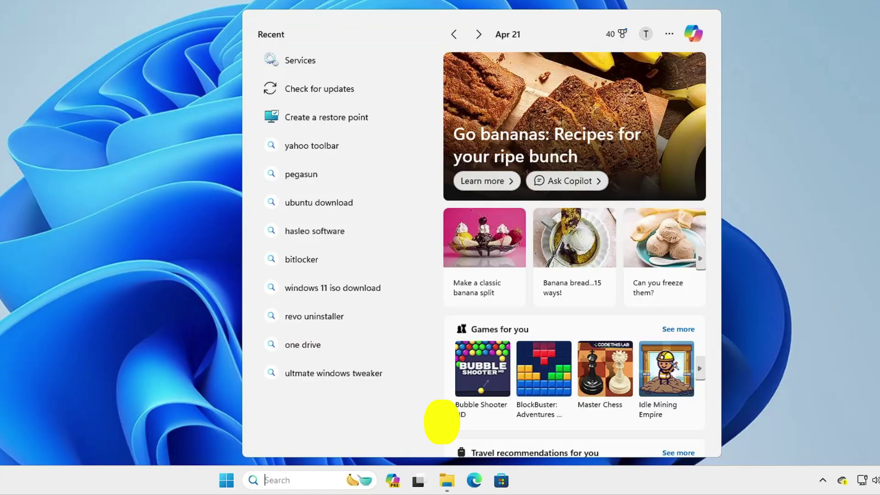
{"action": "type", "text": "sysdm"}
{"action": "type", "text": "."}
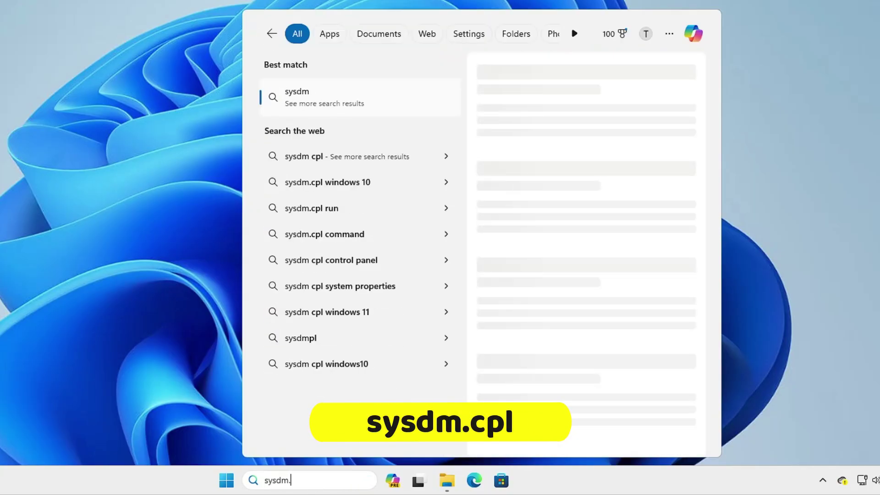
{"action": "type", "text": "cpl"}
{"action": "key", "text": "Return"}
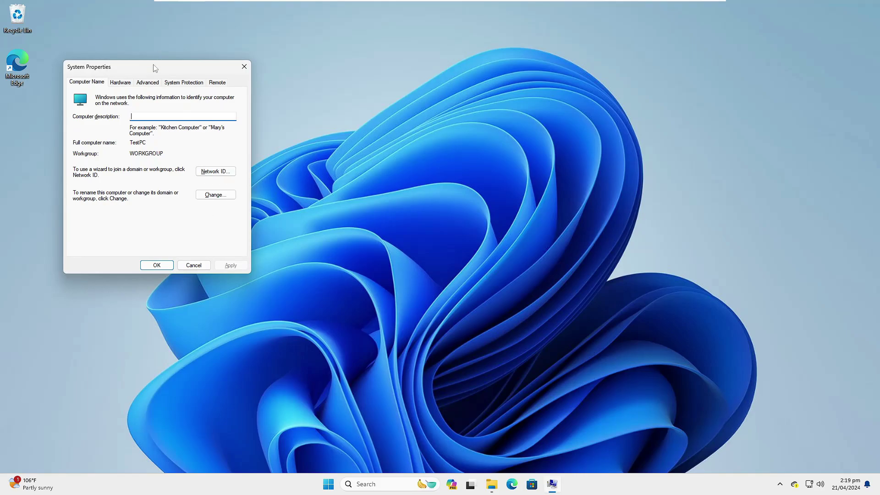
{"action": "left_click_drag", "start_coordinate": [155, 68], "coordinate": [407, 108]}
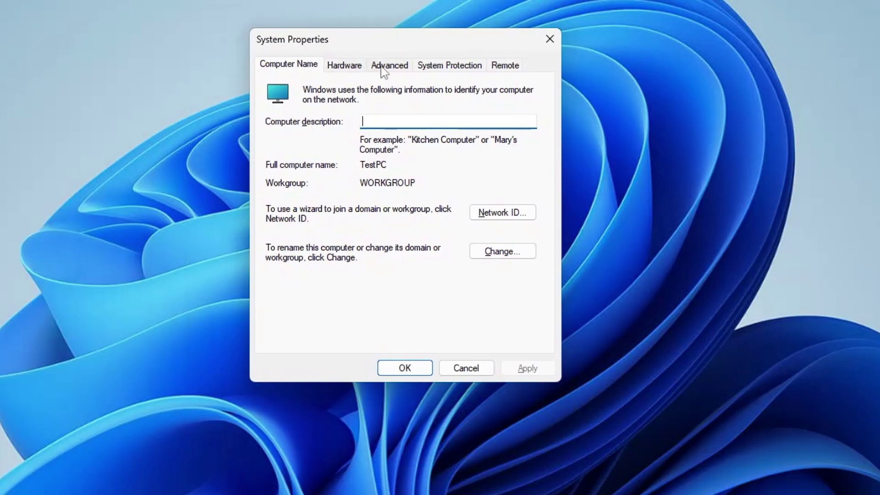
{"action": "left_click", "coordinate": [381, 66]}
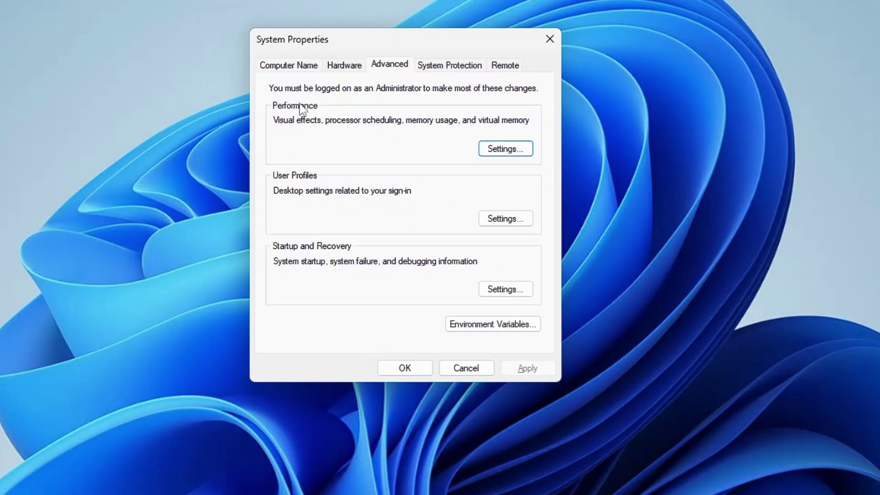
{"action": "left_click", "coordinate": [497, 148]}
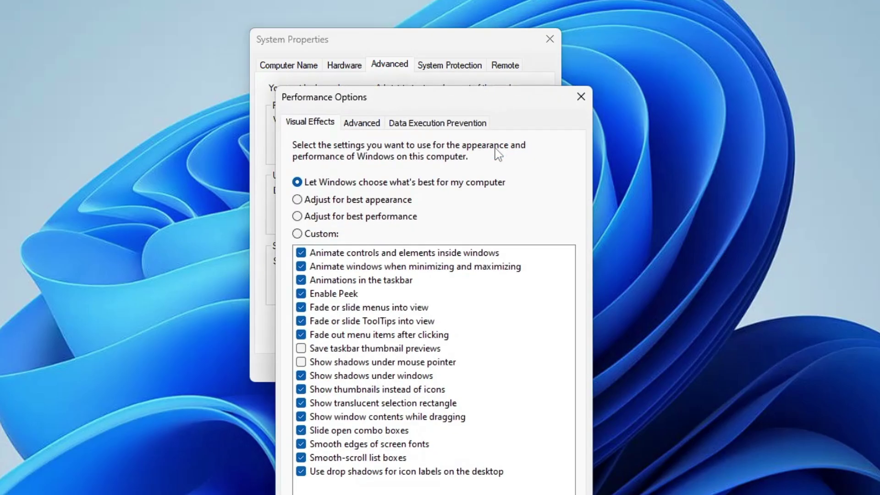
Step: Adjust visual effects for best performance, re-enable only thumbnails instead of icons and smooth edges of screen fonts, and apply the settings
{"action": "left_click_drag", "start_coordinate": [428, 100], "coordinate": [448, 9]}
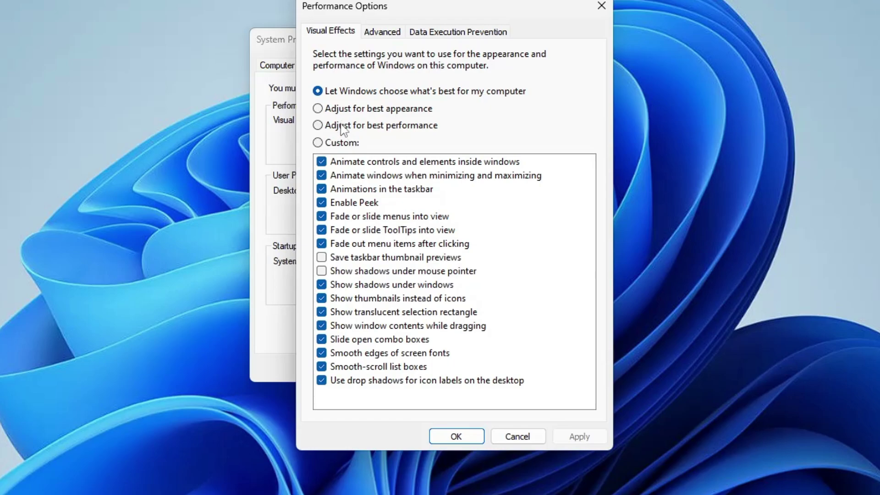
{"action": "left_click", "coordinate": [394, 128]}
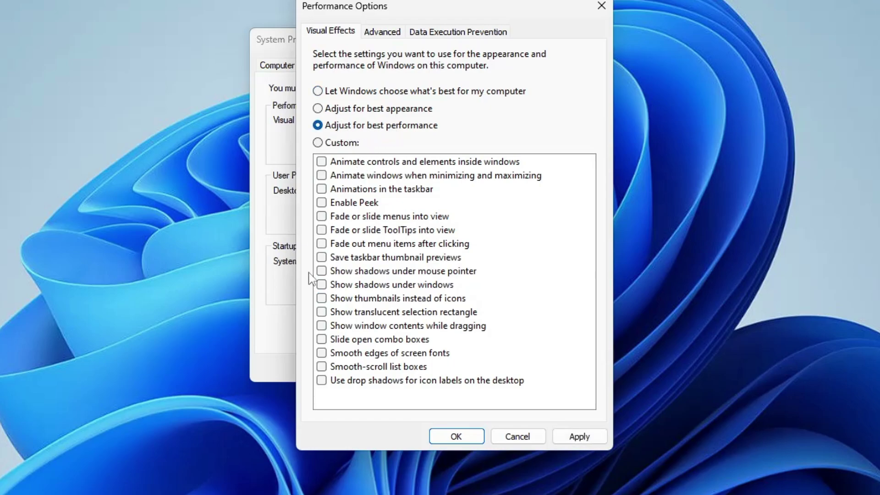
{"action": "left_click", "coordinate": [322, 298]}
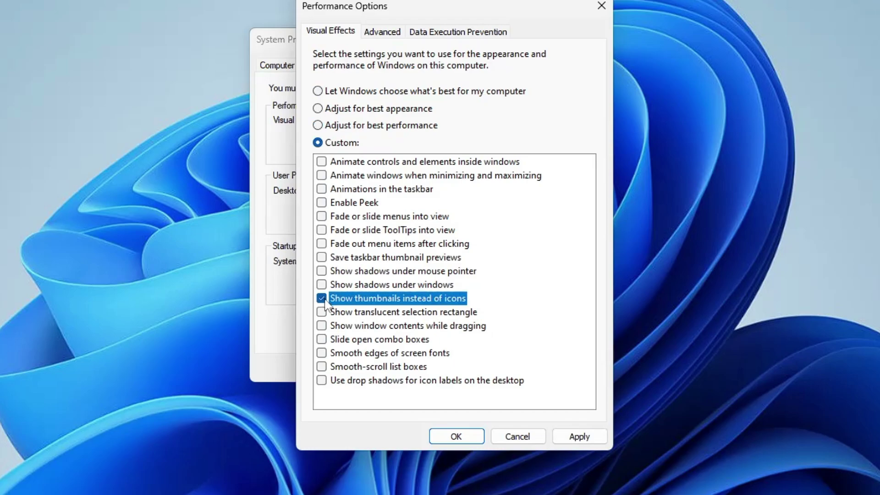
{"action": "left_click", "coordinate": [321, 353]}
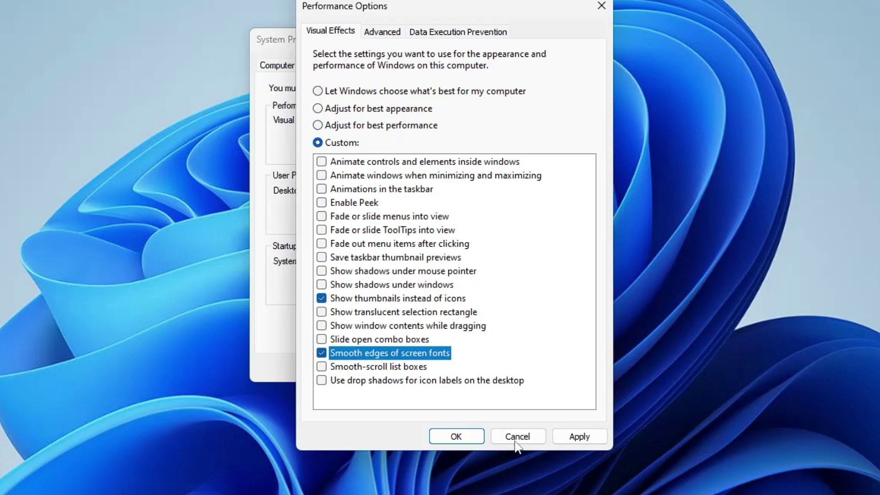
{"action": "left_click", "coordinate": [573, 440]}
{"action": "left_click", "coordinate": [466, 436]}
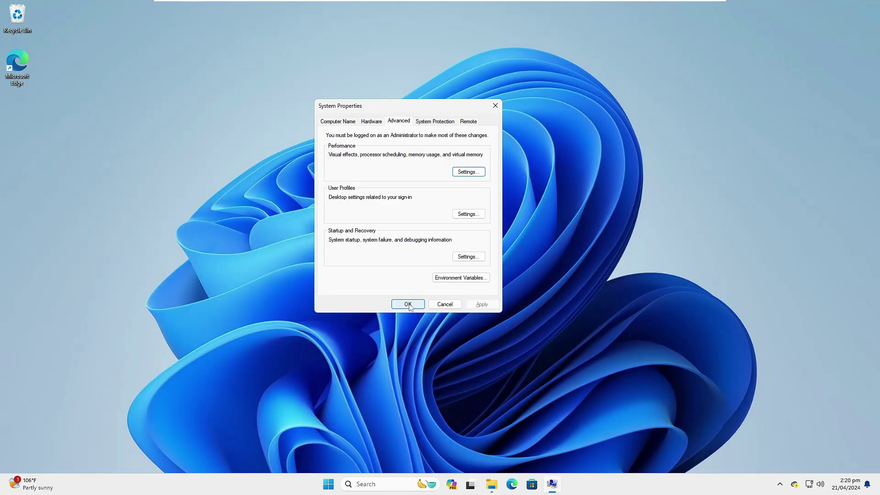
{"action": "left_click", "coordinate": [408, 304]}
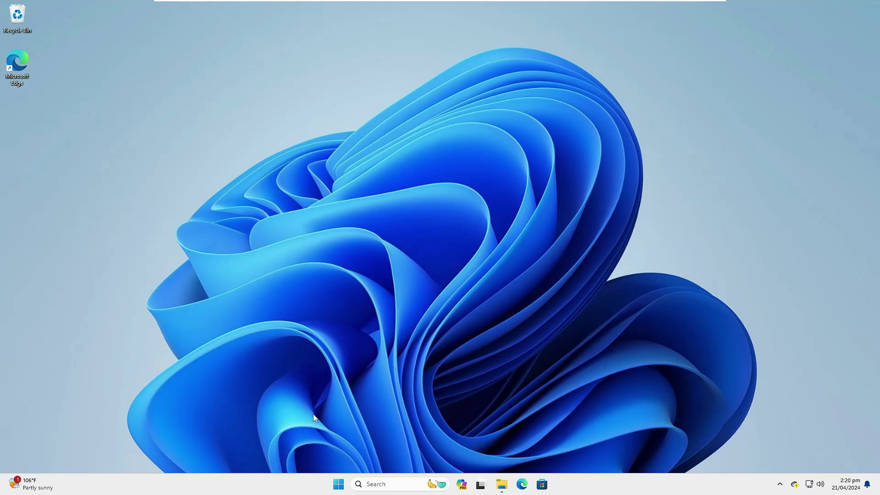
Step: Uninstall Clipchamp – Video Editor from the list of all installed apps
{"action": "left_click", "coordinate": [338, 484]}
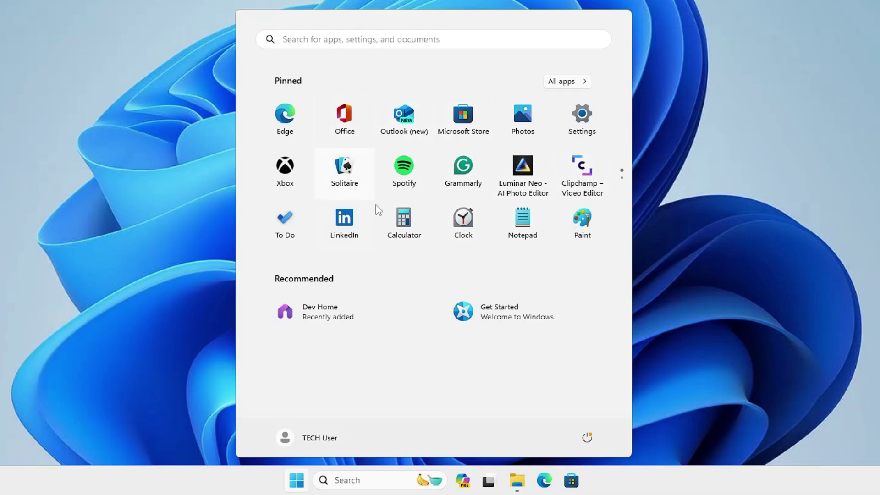
{"action": "left_click", "coordinate": [563, 84]}
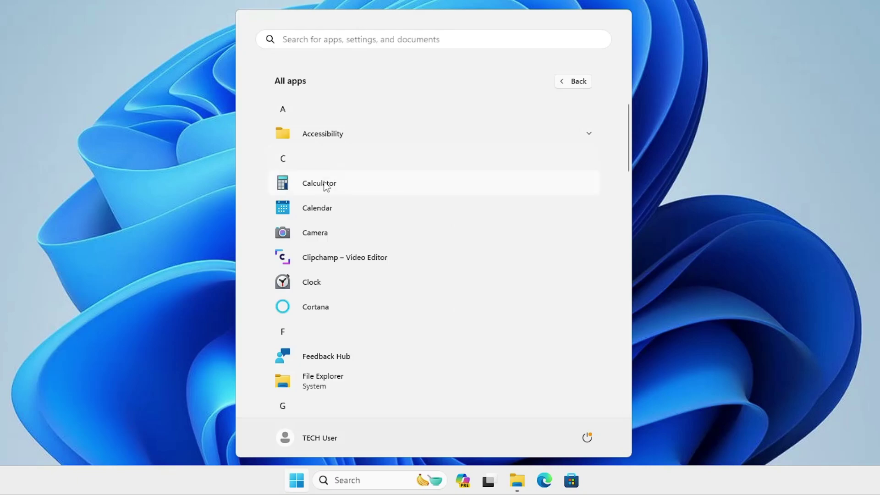
{"action": "right_click", "coordinate": [373, 255]}
{"action": "left_click", "coordinate": [419, 304]}
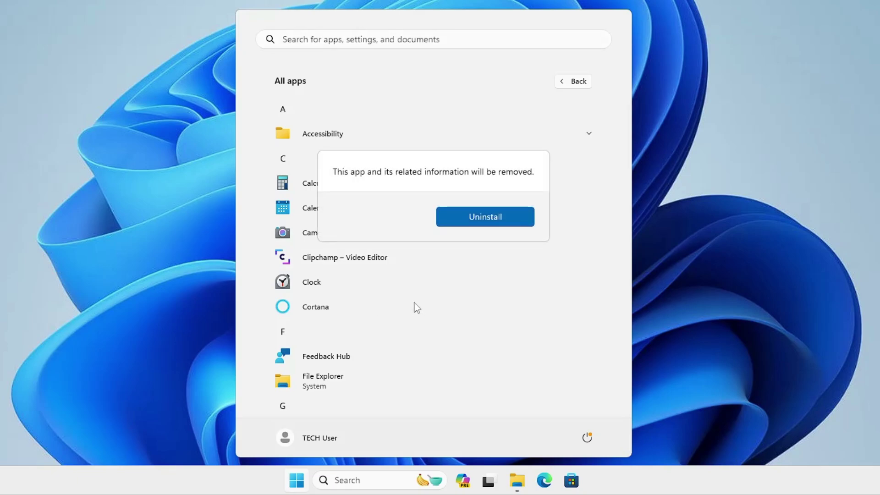
{"action": "left_click", "coordinate": [468, 215]}
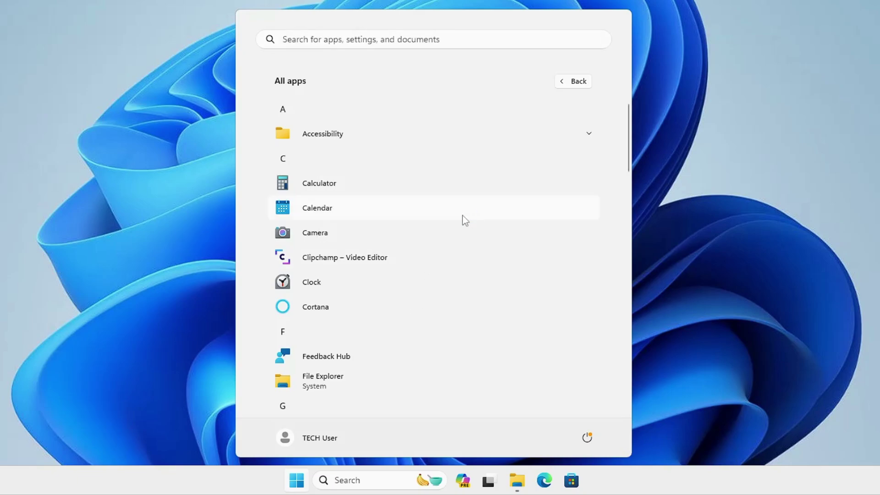
Step: Uninstall Cortana from the list of all apps and confirm its removal
{"action": "right_click", "coordinate": [341, 281]}
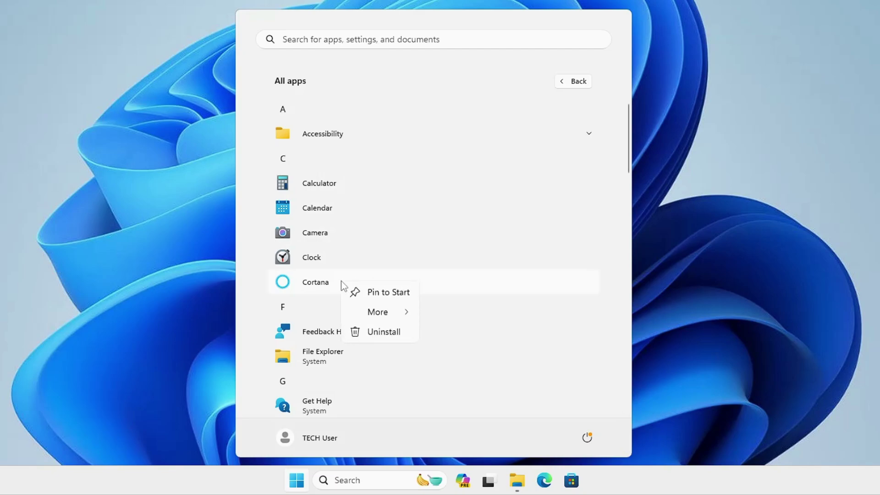
{"action": "left_click", "coordinate": [397, 340]}
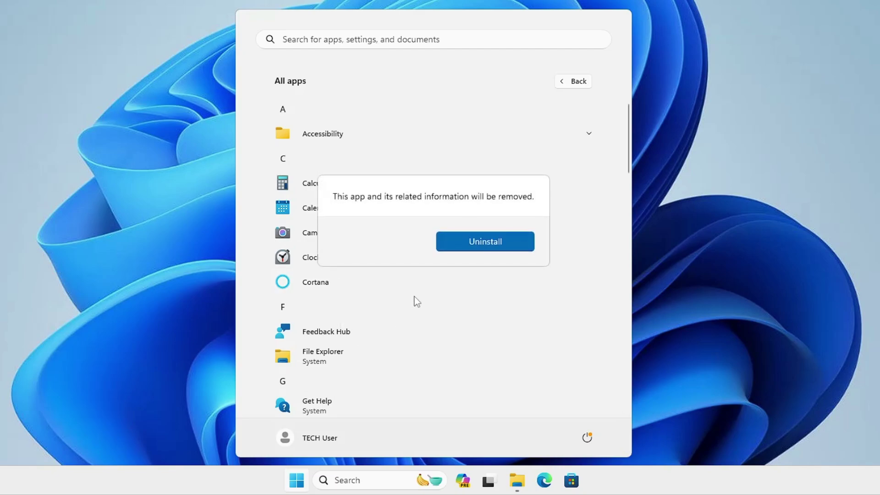
{"action": "key", "text": "Return"}
Step: Uninstall Feedback Hub from the list of all apps and confirm its removal
{"action": "right_click", "coordinate": [389, 315]}
{"action": "left_click", "coordinate": [426, 359]}
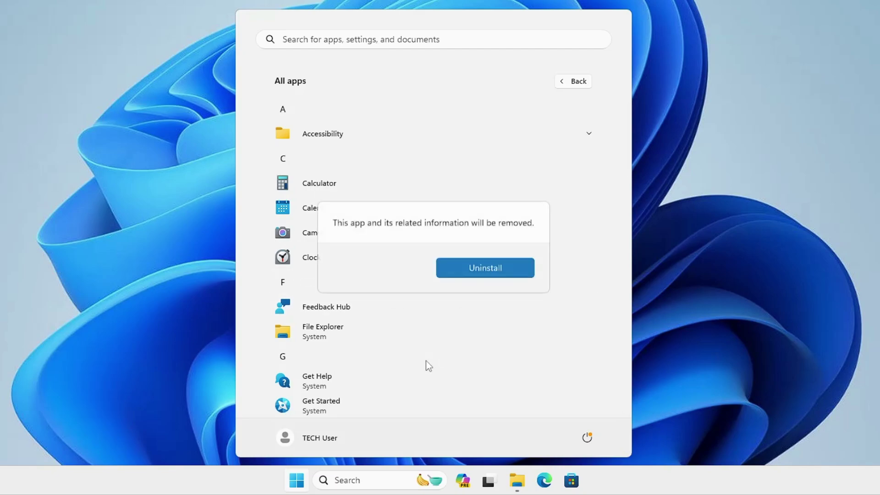
{"action": "left_click", "coordinate": [475, 259]}
Step: Uninstall the Maps app from the list of all apps and confirm its removal
{"action": "scroll", "coordinate": [340, 220], "scroll_direction": "down", "scroll_amount": 5}
{"action": "right_click", "coordinate": [341, 219]}
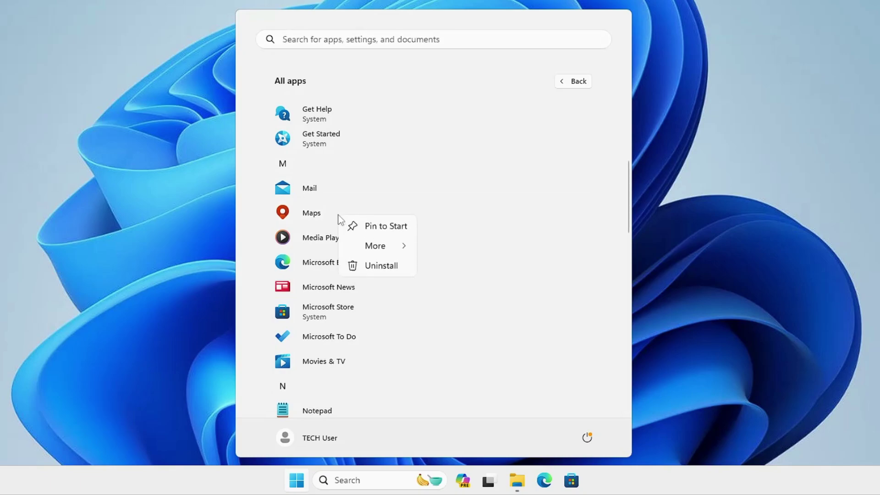
{"action": "left_click", "coordinate": [373, 262]}
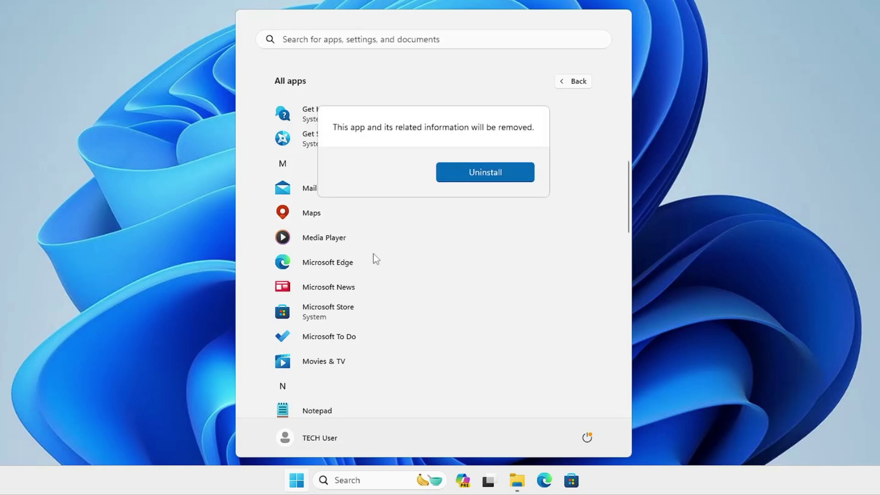
{"action": "left_click", "coordinate": [462, 169]}
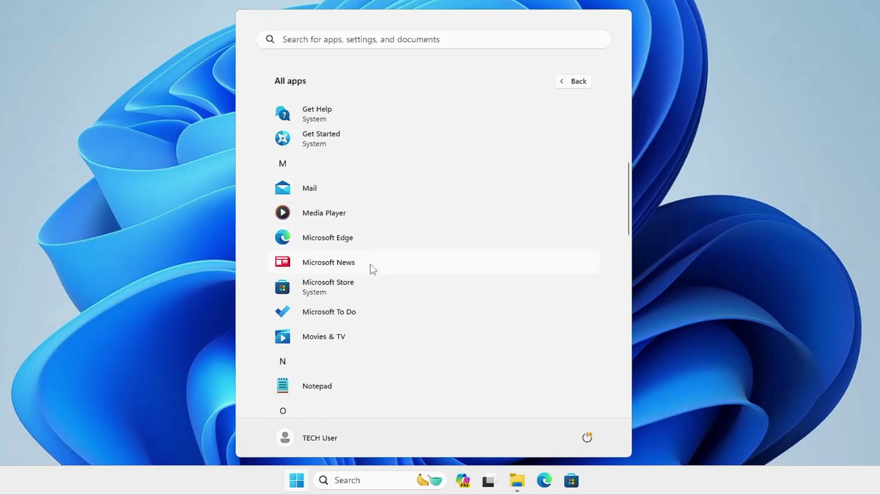
Step: Uninstall Microsoft News from the list of all apps and confirm its removal
{"action": "right_click", "coordinate": [373, 264]}
{"action": "left_click", "coordinate": [411, 314]}
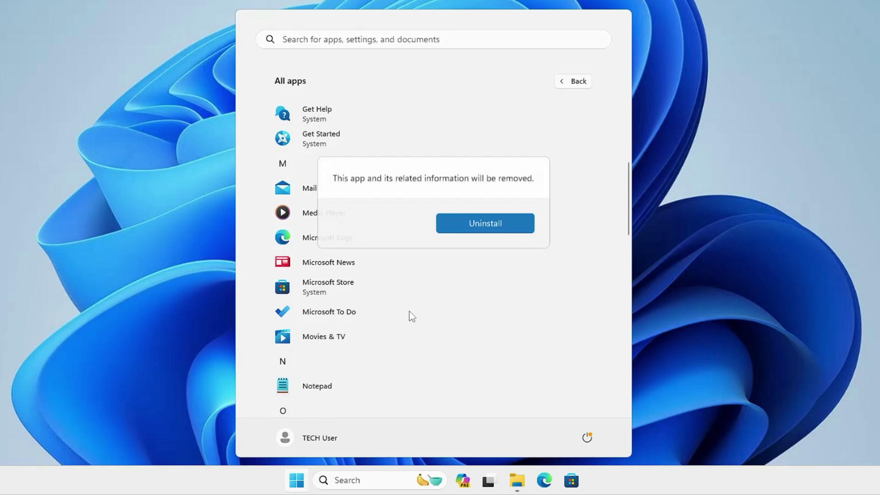
{"action": "left_click", "coordinate": [473, 215]}
Step: Uninstall Microsoft To Do from the list of all apps and confirm its removal
{"action": "scroll", "coordinate": [459, 234], "scroll_direction": "down", "scroll_amount": 1}
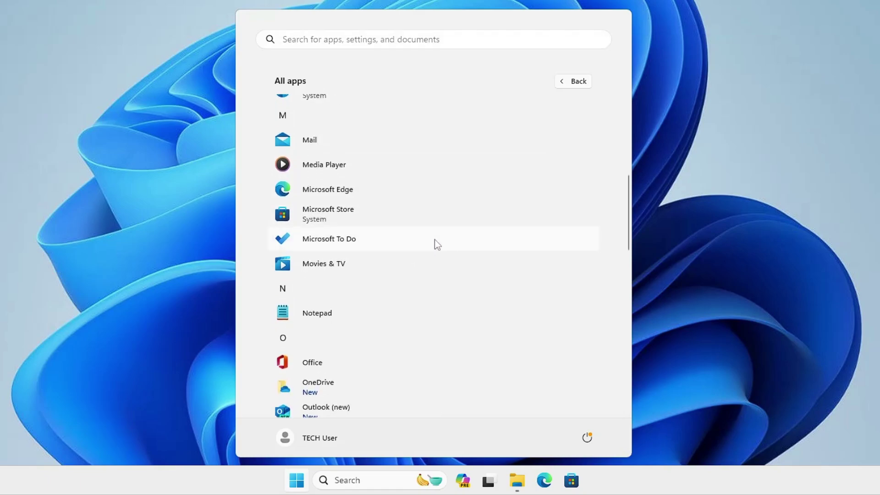
{"action": "right_click", "coordinate": [414, 243]}
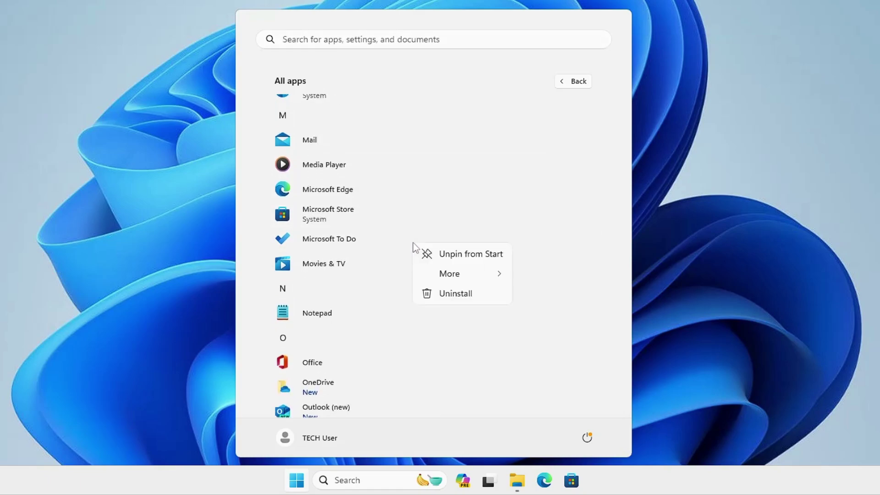
{"action": "left_click", "coordinate": [444, 293]}
{"action": "left_click", "coordinate": [475, 205]}
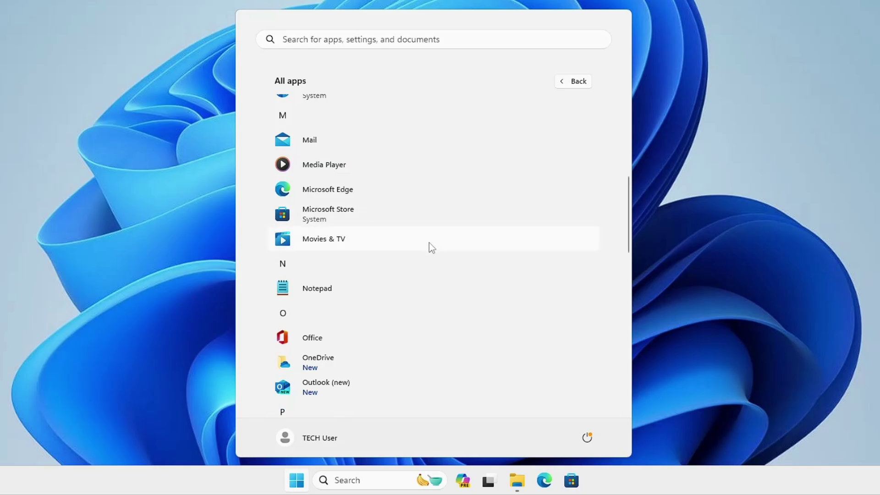
Step: Try to uninstall OneDrive from the list of all apps and check the options available for Quick Assist
{"action": "scroll", "coordinate": [417, 259], "scroll_direction": "down", "scroll_amount": 3}
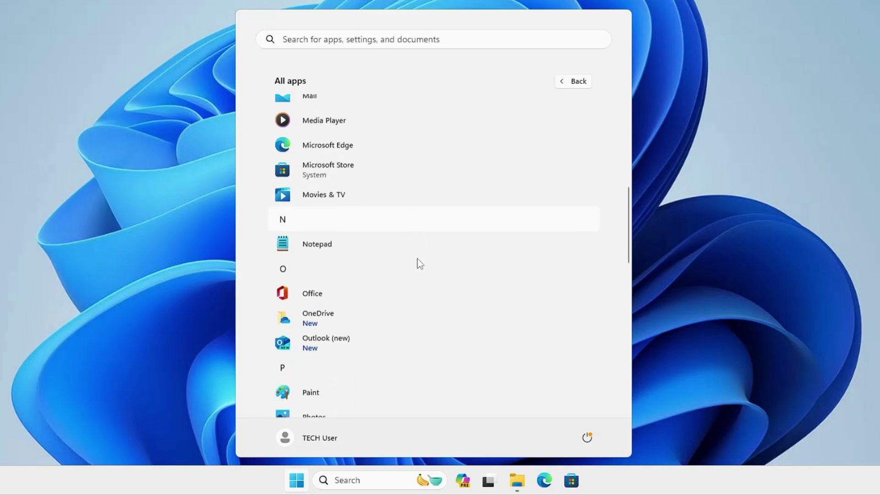
{"action": "right_click", "coordinate": [404, 226]}
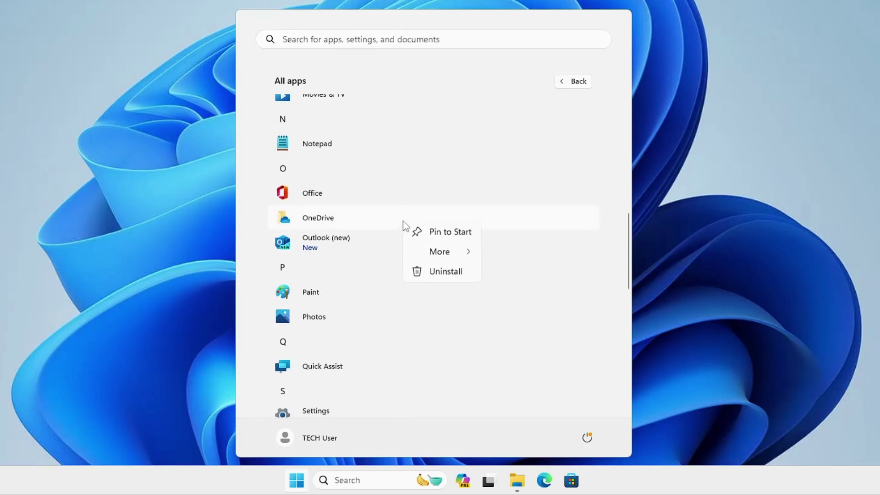
{"action": "left_click", "coordinate": [449, 272]}
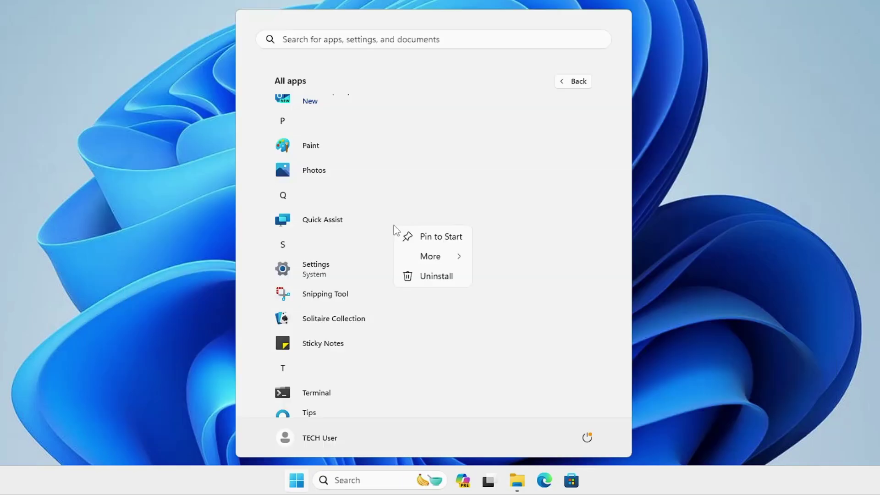
{"action": "left_click", "coordinate": [246, 224]}
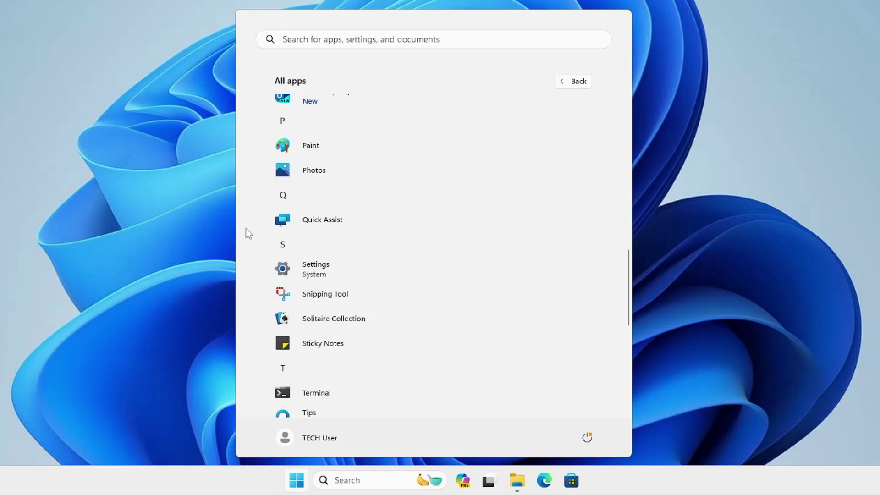
Step: Uninstall Solitaire Collection from the list of all apps and confirm its removal
{"action": "scroll", "coordinate": [332, 262], "scroll_direction": "down", "scroll_amount": 1}
{"action": "right_click", "coordinate": [352, 275]}
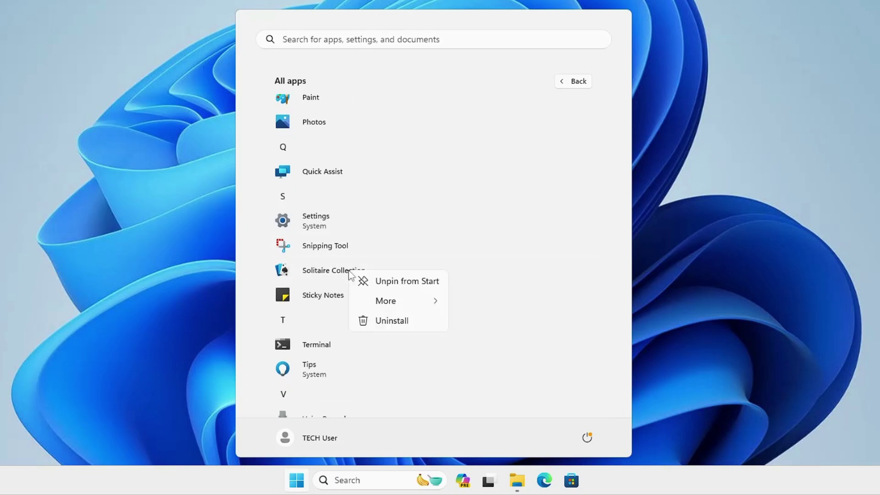
{"action": "left_click", "coordinate": [389, 319]}
{"action": "left_click", "coordinate": [490, 233]}
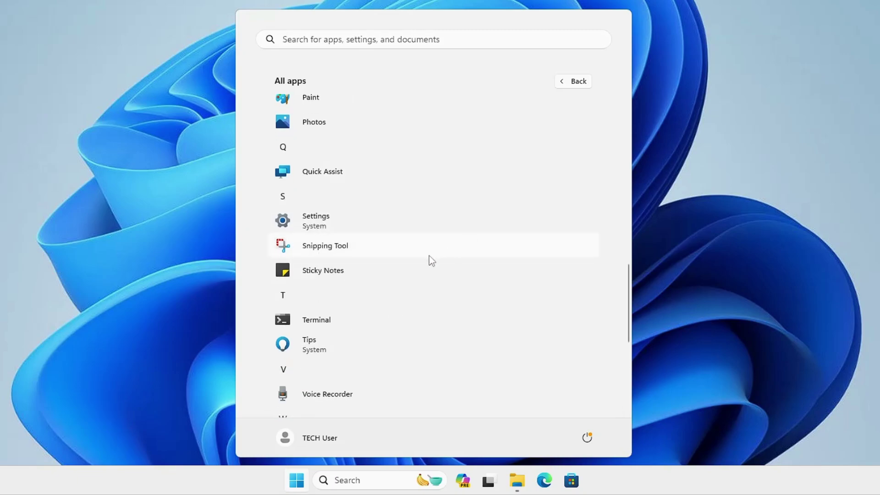
Step: Check whether the list of all apps offers an uninstall option for the Tips system app
{"action": "scroll", "coordinate": [413, 246], "scroll_direction": "down", "scroll_amount": 2}
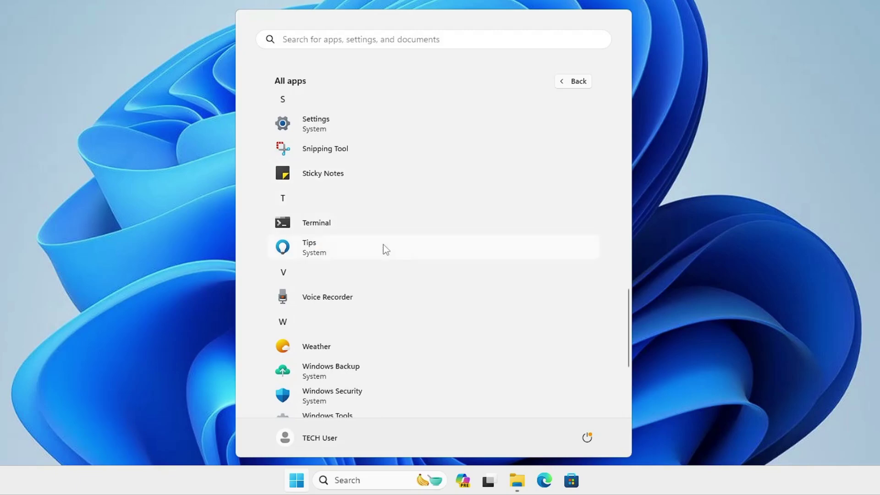
{"action": "right_click", "coordinate": [385, 249]}
{"action": "left_click", "coordinate": [246, 219]}
Step: Uninstall the Weather app from the list of all apps and confirm its removal
{"action": "scroll", "coordinate": [248, 225], "scroll_direction": "down", "scroll_amount": 3}
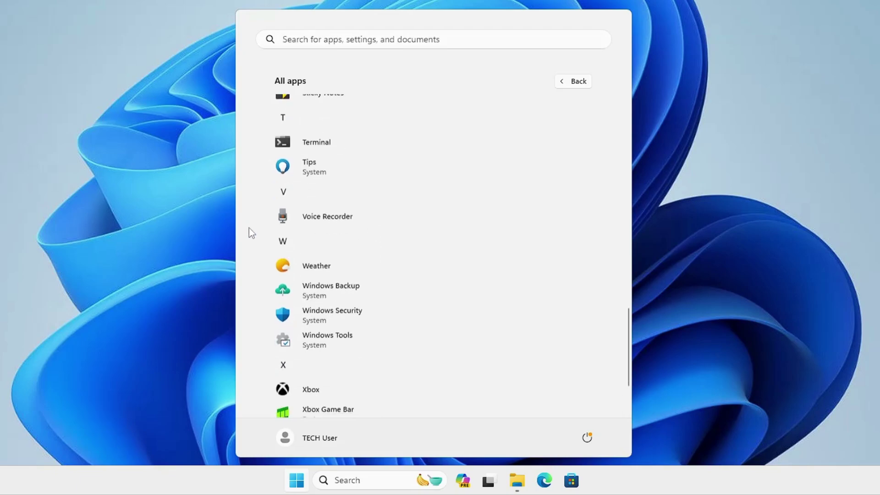
{"action": "right_click", "coordinate": [366, 250]}
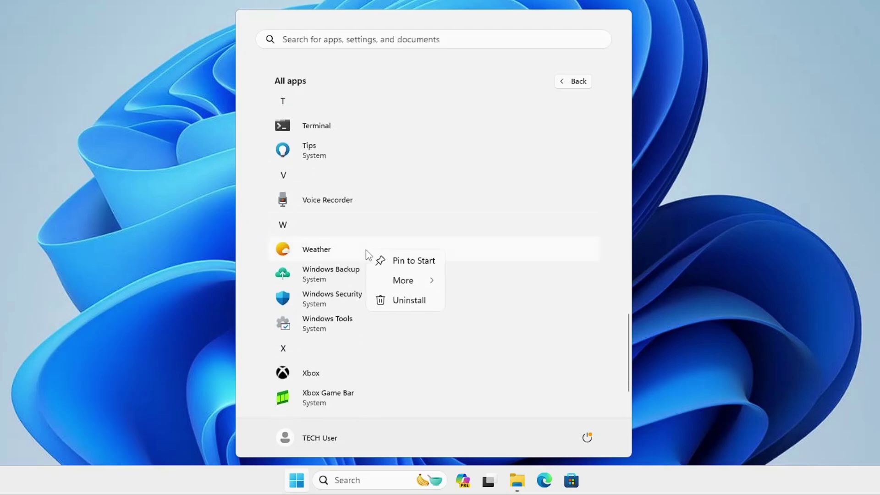
{"action": "left_click", "coordinate": [408, 299]}
{"action": "left_click", "coordinate": [485, 210]}
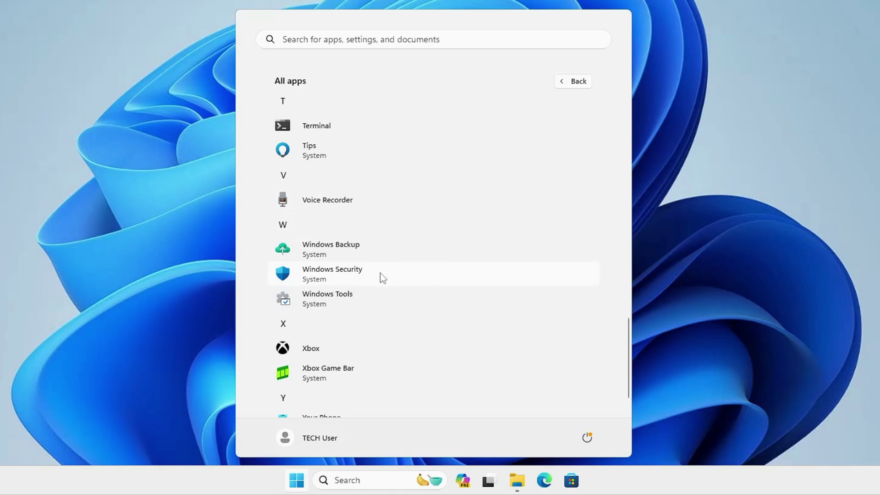
Step: Uninstall the Xbox app from the list of all apps, and check the options available for Xbox Game Bar
{"action": "scroll", "coordinate": [378, 275], "scroll_direction": "down", "scroll_amount": 2}
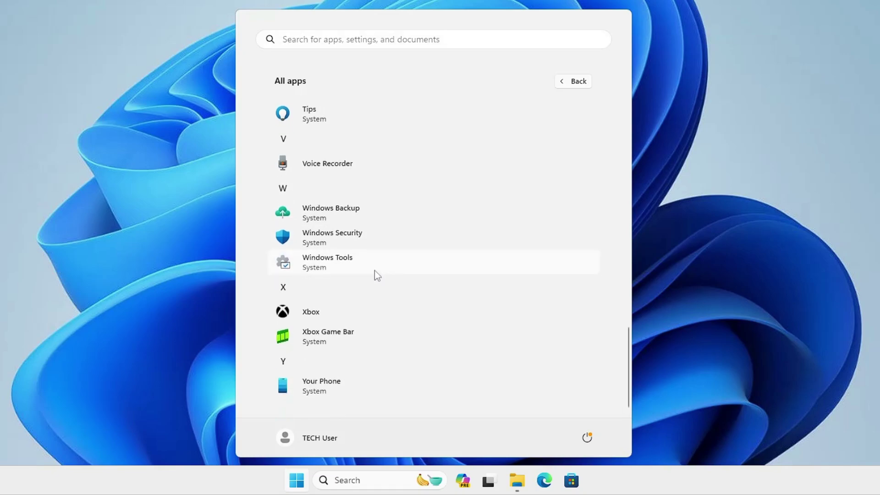
{"action": "right_click", "coordinate": [350, 316]}
{"action": "left_click", "coordinate": [406, 366]}
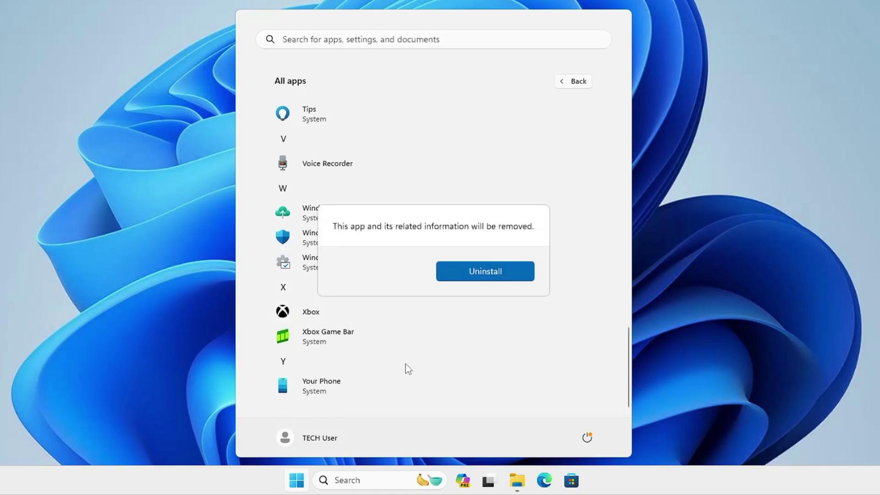
{"action": "left_click", "coordinate": [467, 272]}
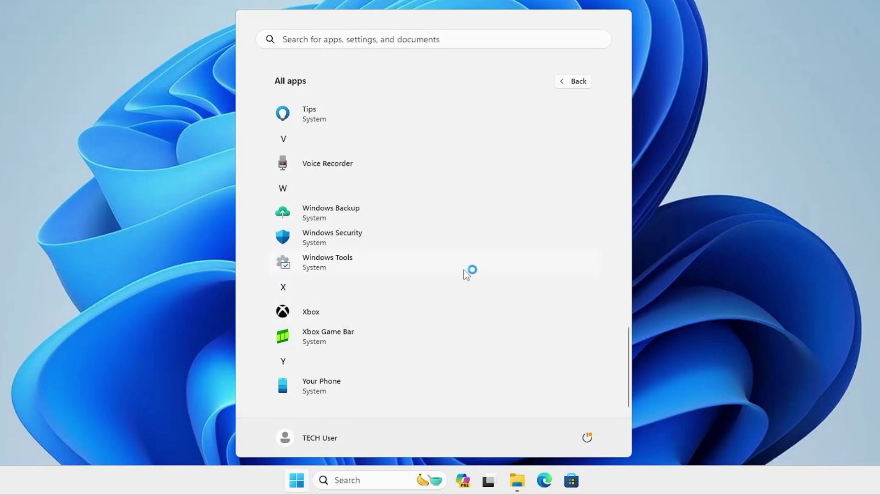
{"action": "right_click", "coordinate": [407, 342]}
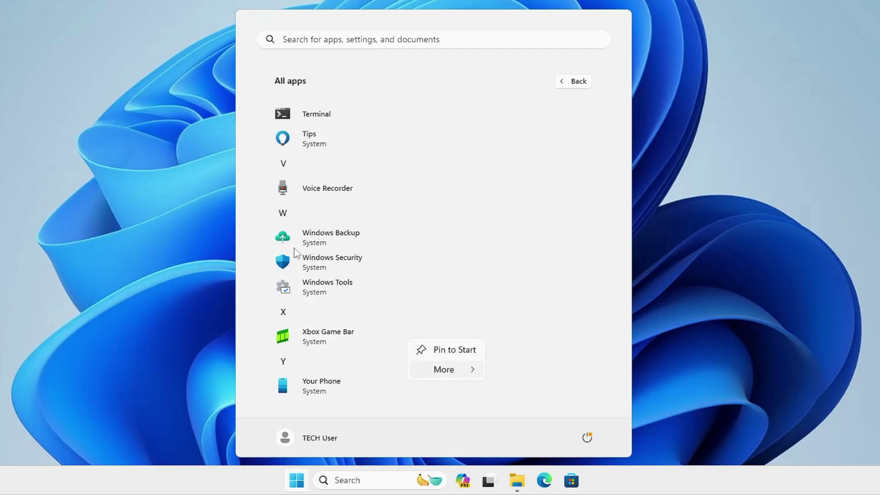
{"action": "left_click", "coordinate": [257, 240]}
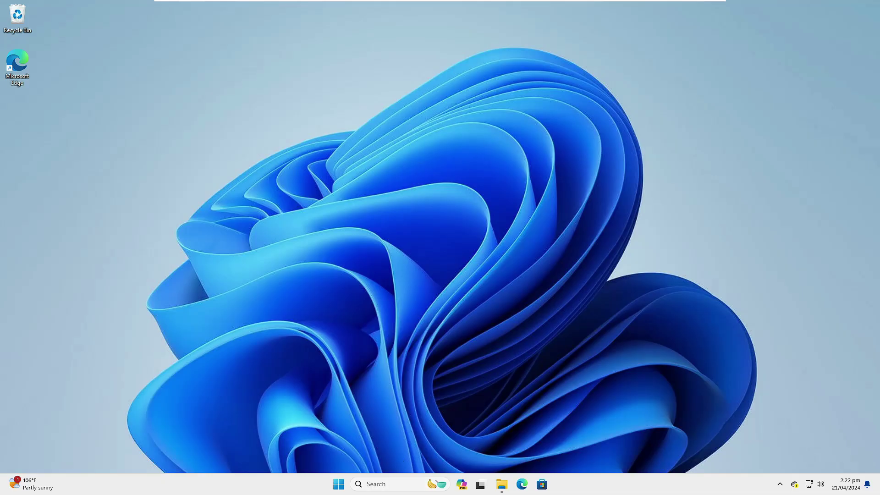
Step: Search Windows for appwiz.cpl and open Programs and Features
{"action": "key", "text": "super+s"}
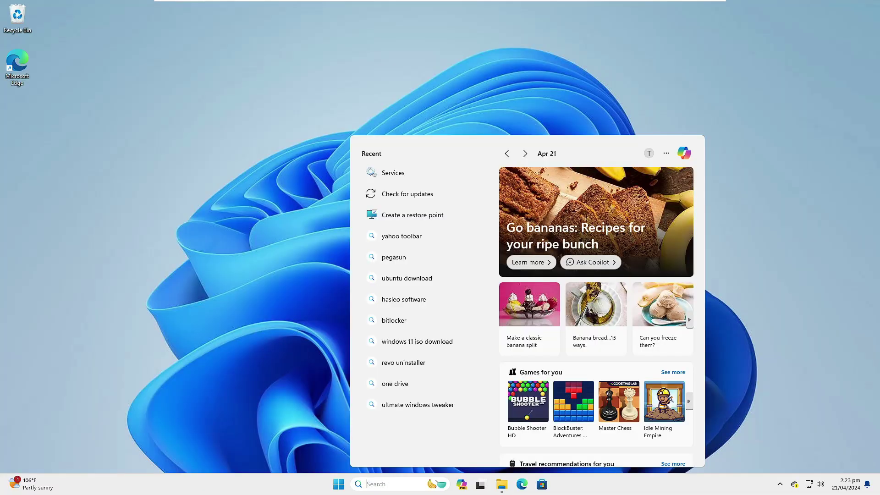
{"action": "type", "text": "appw"}
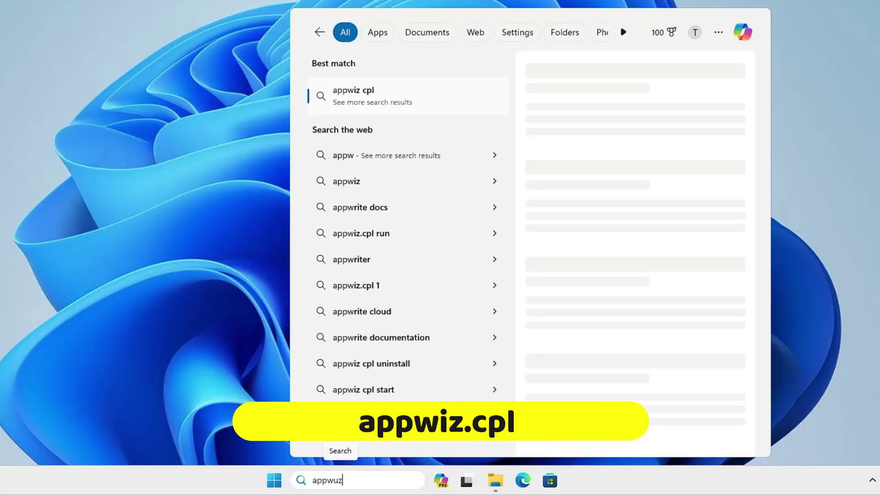
{"action": "type", "text": "iz.cpl"}
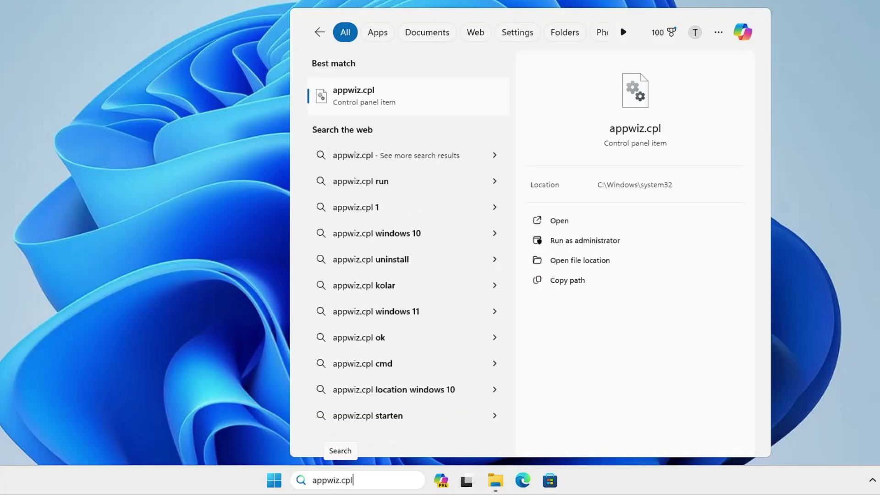
{"action": "key", "text": "Return"}
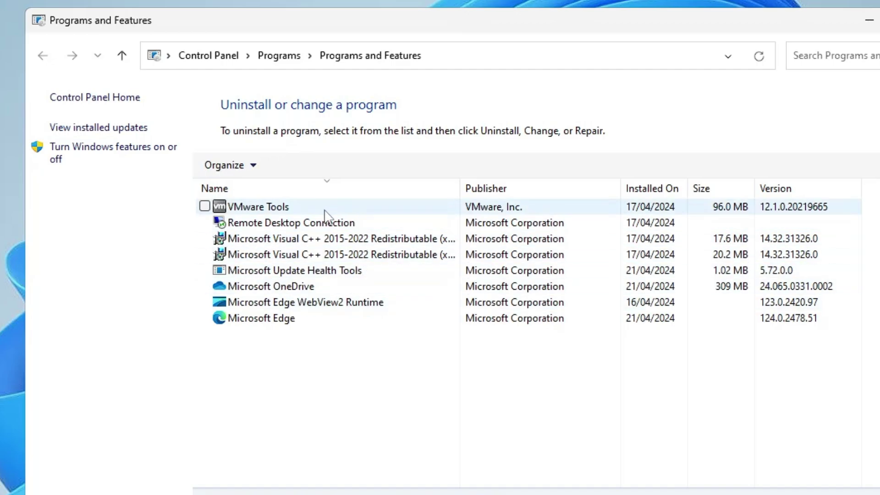
Step: Check the uninstall option for a Microsoft Visual C++ 2015-2022 Redistributable entry without using it, and close Programs and Features
{"action": "right_click", "coordinate": [290, 239]}
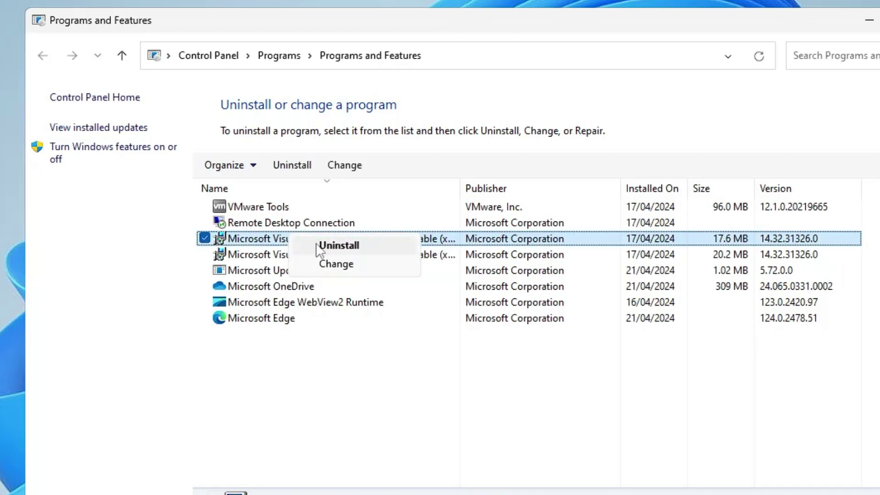
{"action": "right_click", "coordinate": [315, 245]}
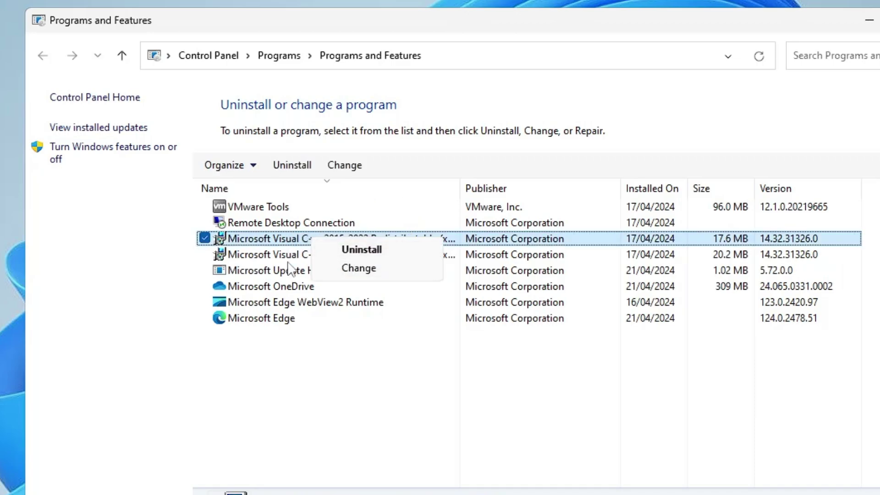
{"action": "left_click", "coordinate": [337, 364]}
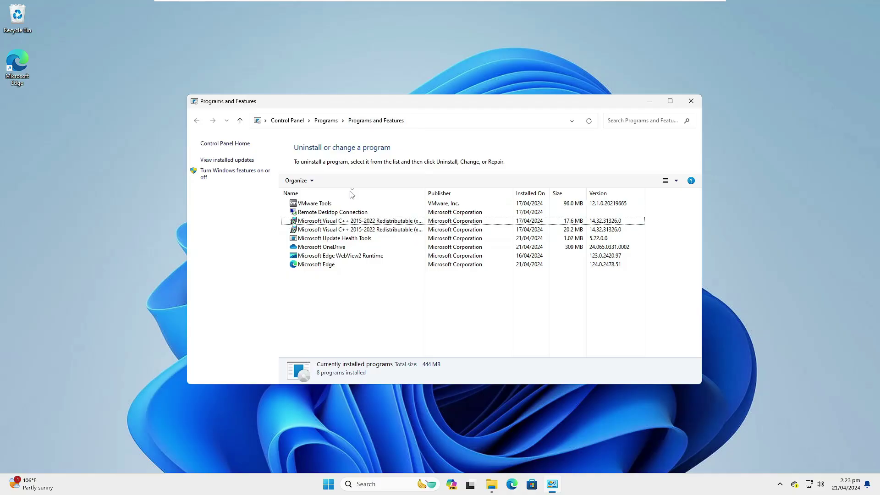
{"action": "left_click", "coordinate": [691, 101]}
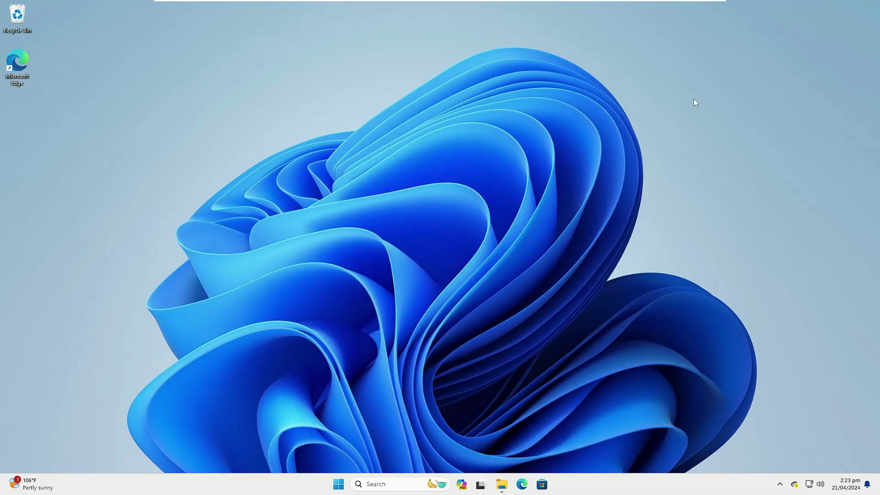
Step: Open the Temporary files page of the system's Storage section in Windows Settings
{"action": "right_click", "coordinate": [341, 489]}
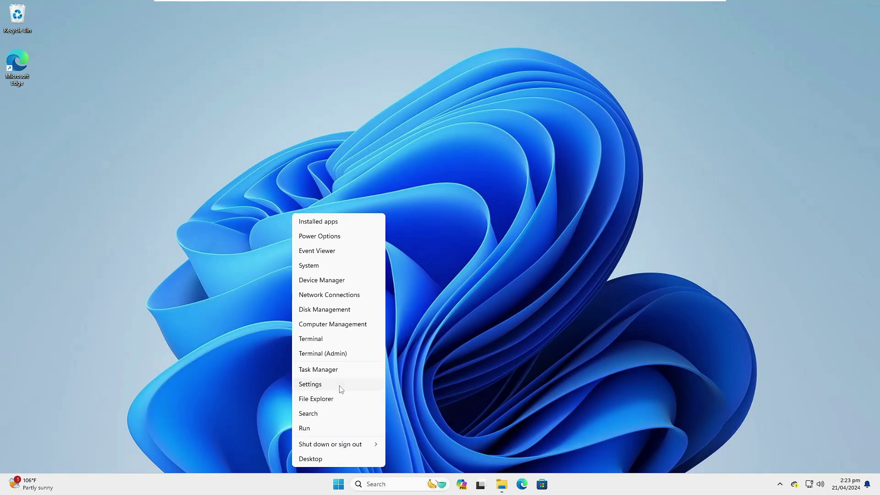
{"action": "left_click", "coordinate": [342, 389]}
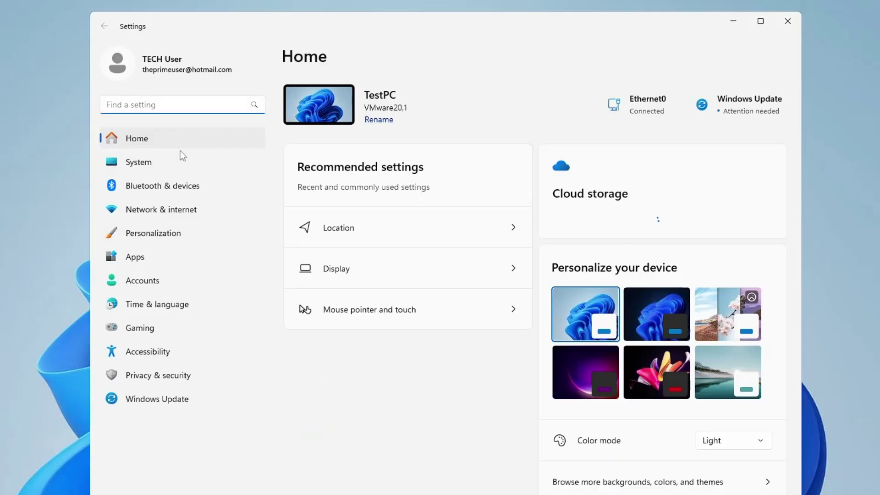
{"action": "left_click", "coordinate": [156, 163]}
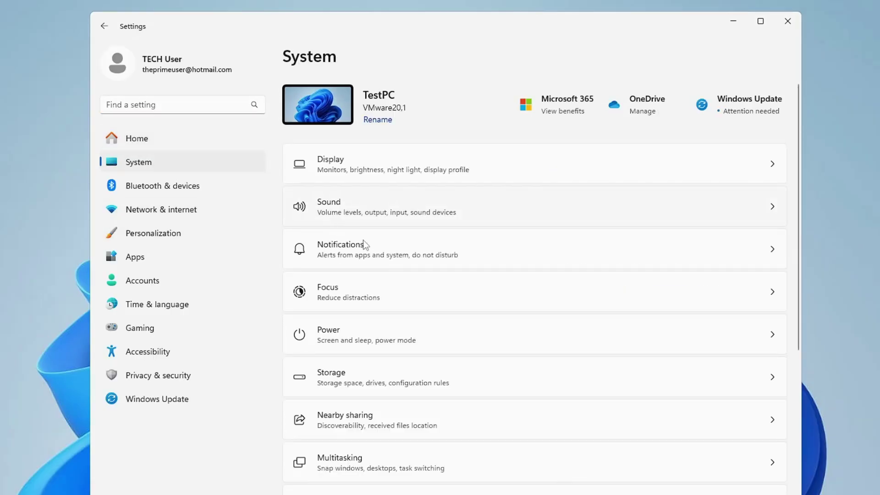
{"action": "scroll", "coordinate": [376, 275], "scroll_direction": "down", "scroll_amount": 2}
{"action": "left_click", "coordinate": [393, 310]}
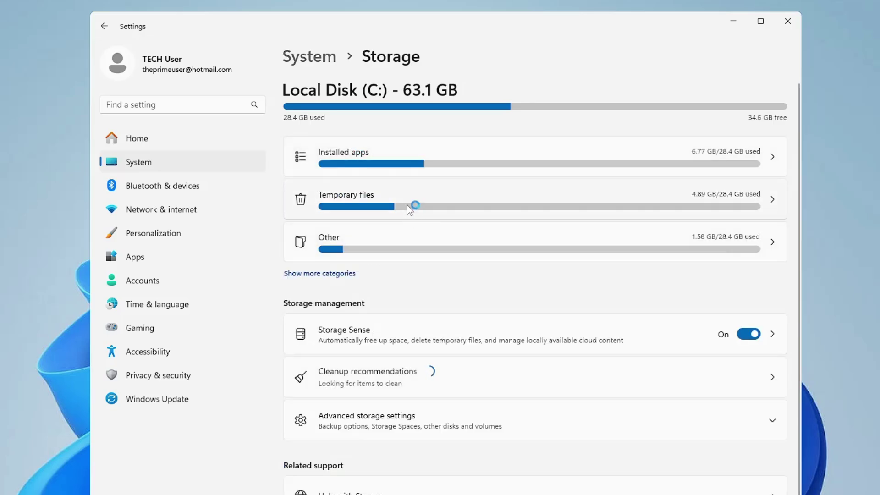
{"action": "left_click", "coordinate": [384, 200]}
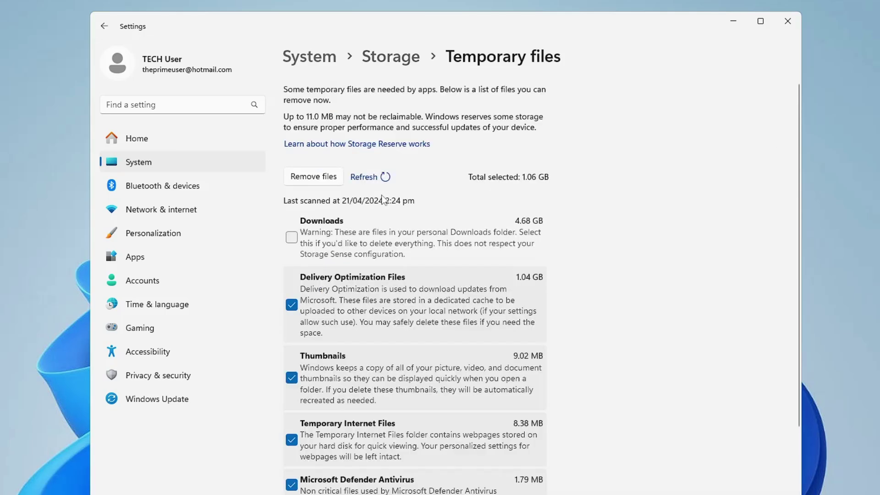
Step: Review the removable temporary file categories, including Downloads, Delivery Optimization Files, Thumbnails and Temporary Internet Files
{"action": "scroll", "coordinate": [296, 353], "scroll_direction": "down", "scroll_amount": 2}
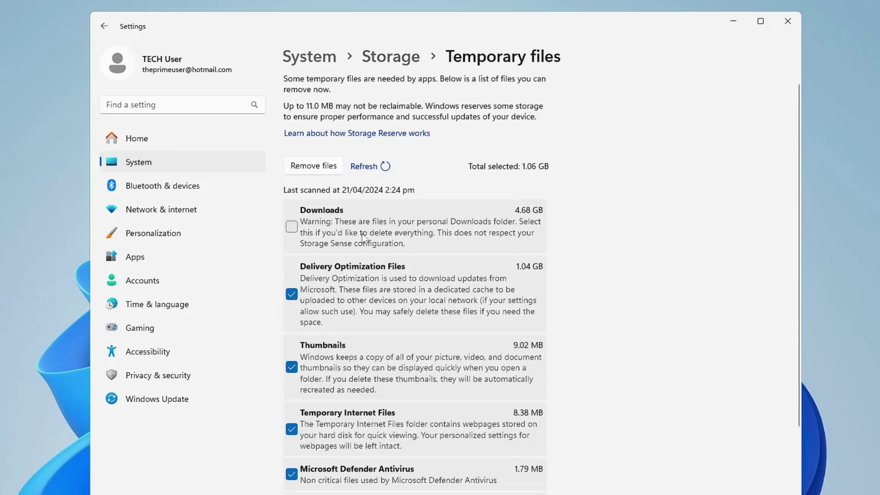
{"action": "scroll", "coordinate": [321, 376], "scroll_direction": "down", "scroll_amount": 2}
{"action": "scroll", "coordinate": [351, 395], "scroll_direction": "up", "scroll_amount": 4}
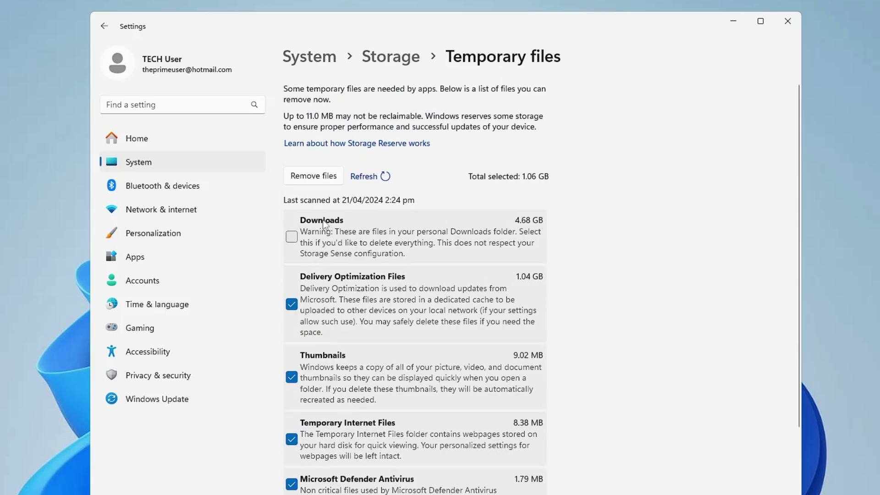
{"action": "scroll", "coordinate": [349, 276], "scroll_direction": "down", "scroll_amount": 4}
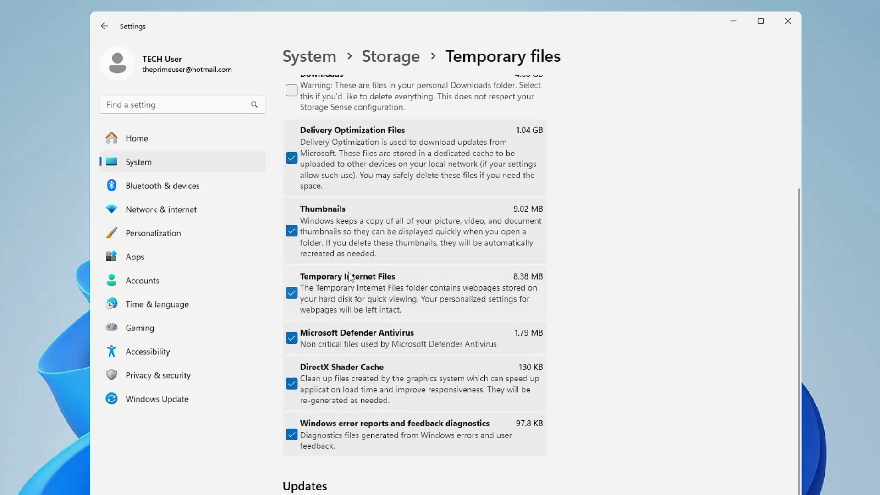
{"action": "scroll", "coordinate": [349, 275], "scroll_direction": "up", "scroll_amount": 2}
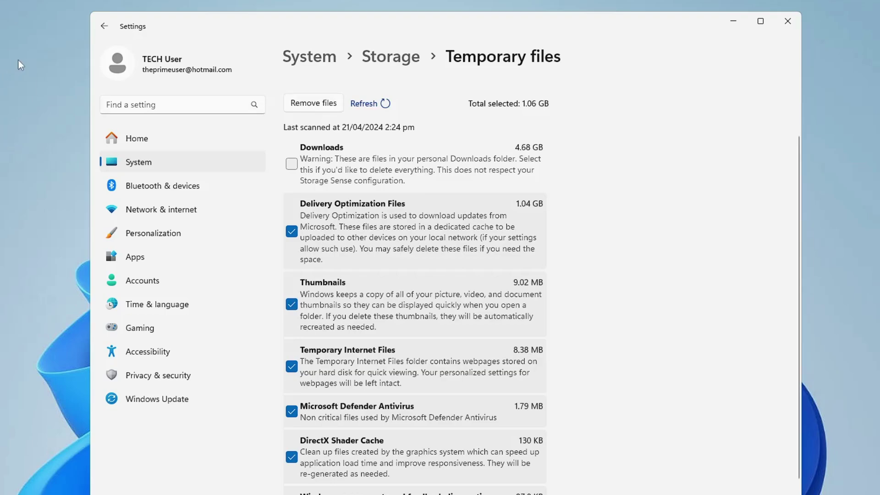
Step: Return to the Storage page, check the folders listed under Other, and close Settings
{"action": "left_click", "coordinate": [105, 27]}
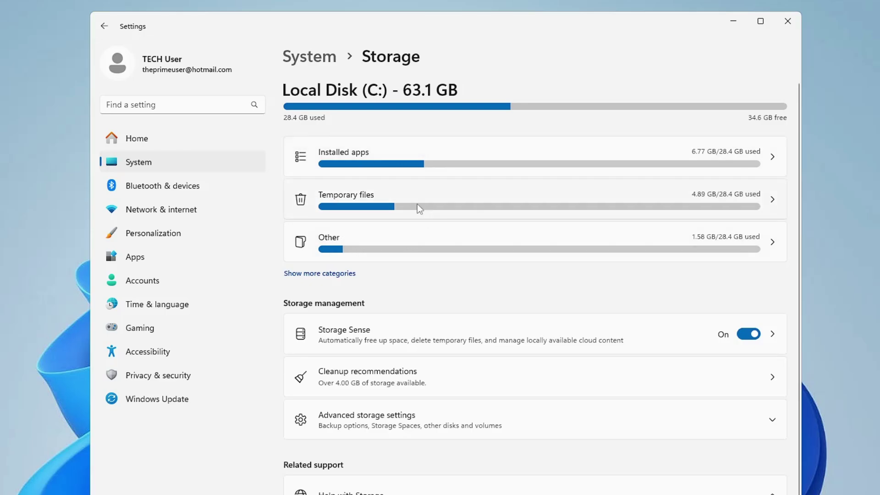
{"action": "left_click", "coordinate": [381, 238]}
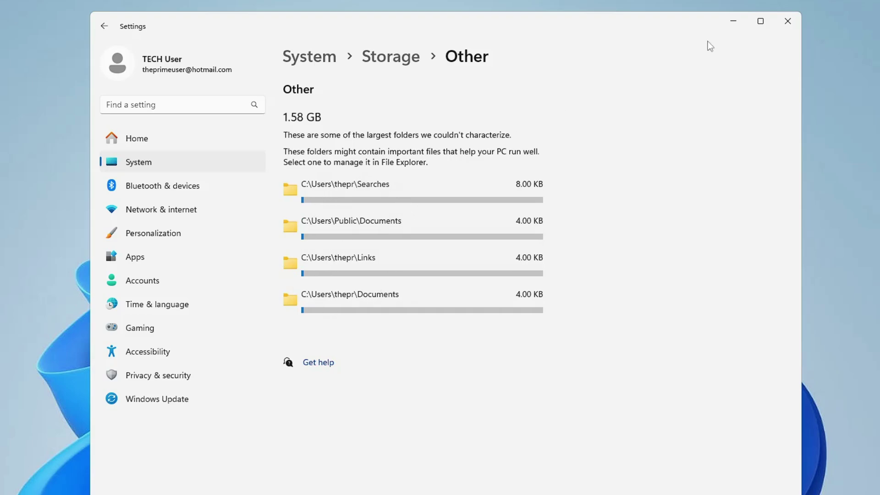
{"action": "left_click", "coordinate": [801, 29]}
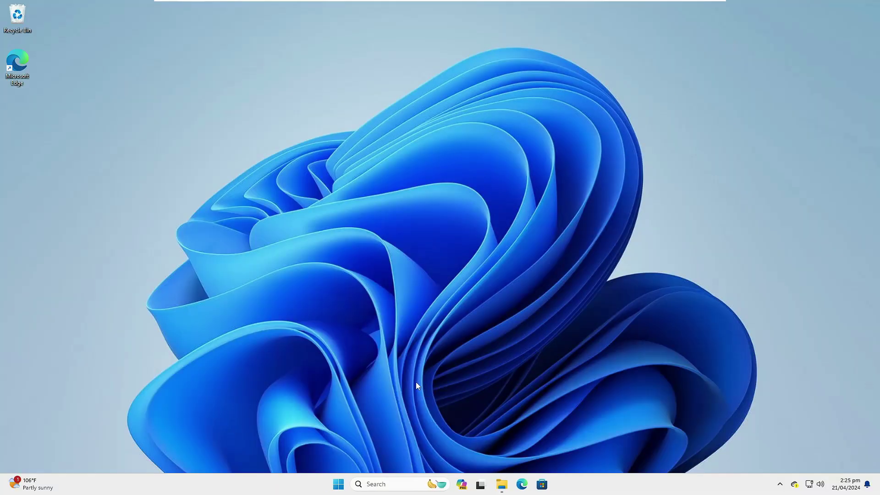
Step: Open the user's temporary files folder by running %temp%
{"action": "right_click", "coordinate": [340, 485]}
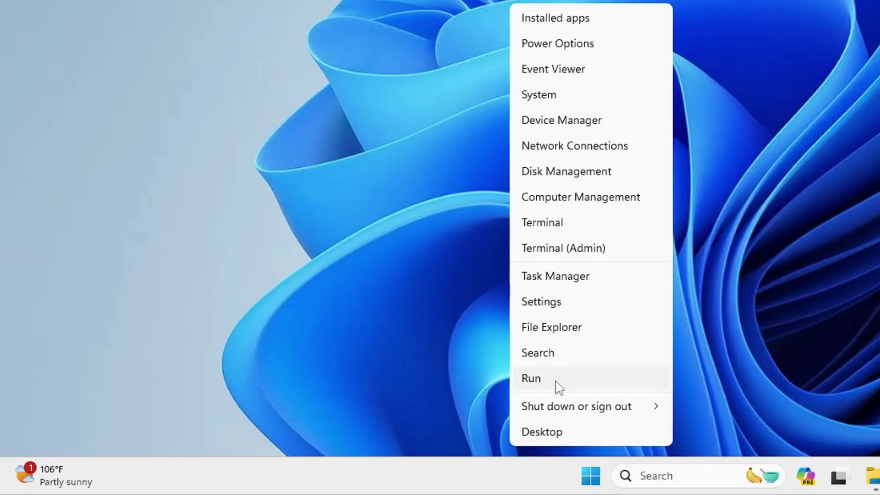
{"action": "left_click", "coordinate": [321, 439]}
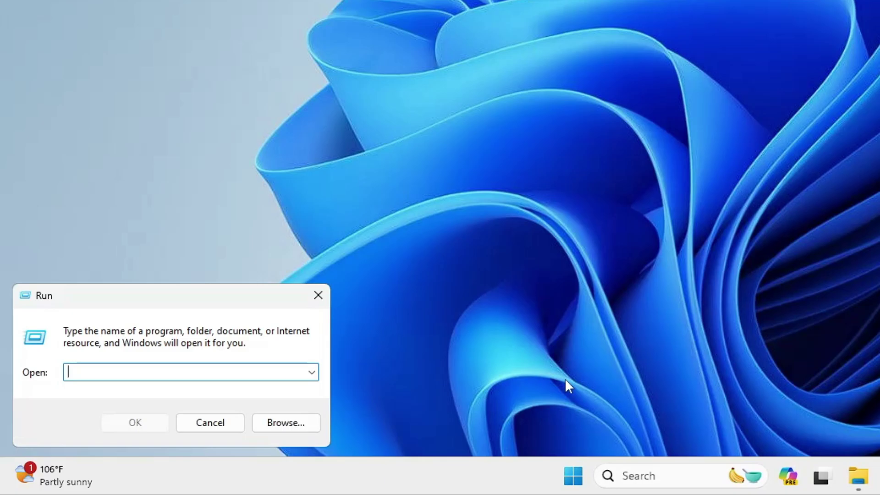
{"action": "type", "text": "%temp"}
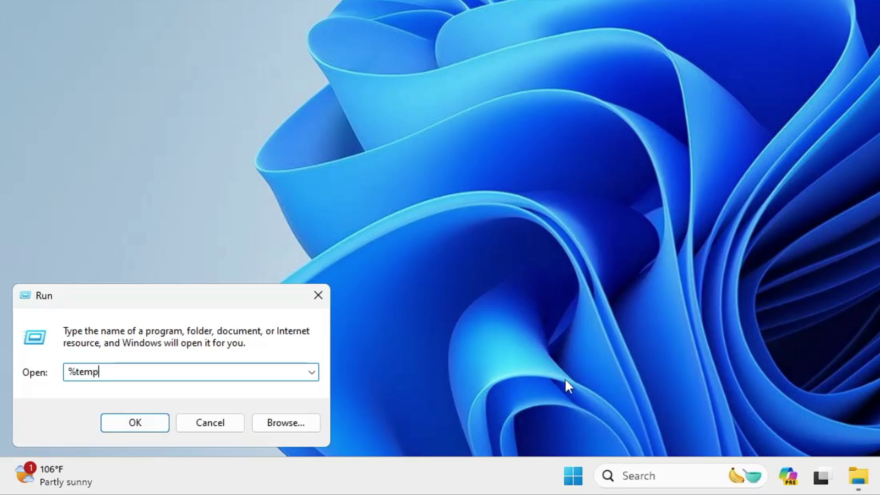
{"action": "type", "text": "%"}
{"action": "key", "text": "Return"}
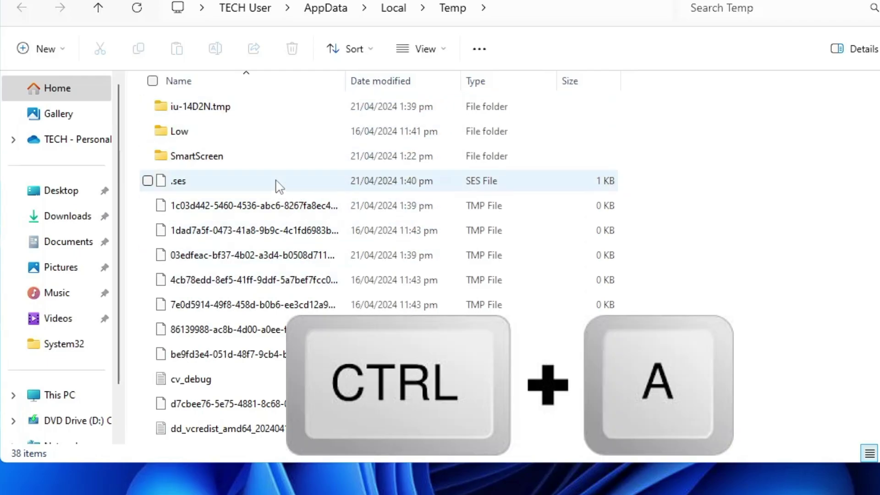
Step: Permanently delete everything in the user Temp folder, skipping all files in use, and close the folder
{"action": "key", "text": "ctrl+a"}
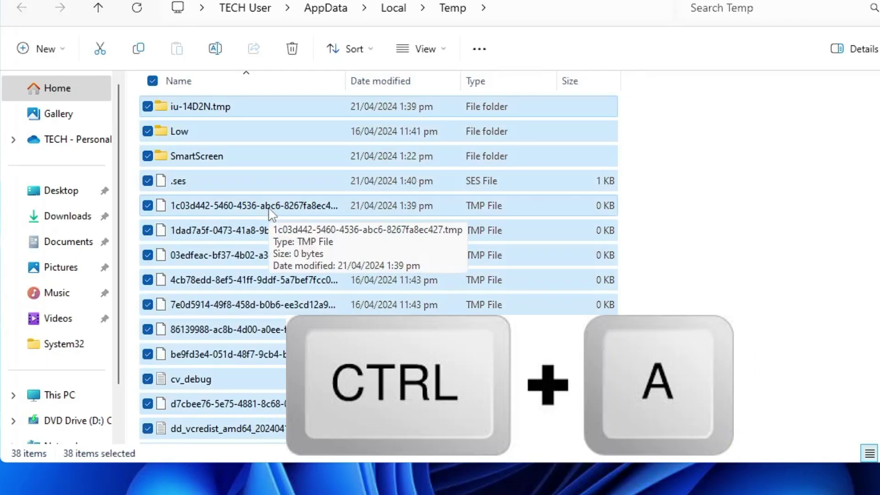
{"action": "key", "text": "shift+Delete"}
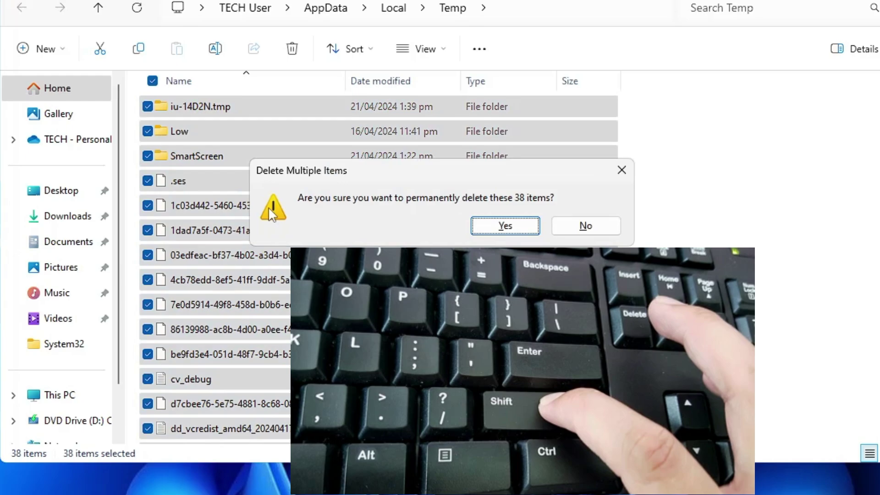
{"action": "key", "text": "Return"}
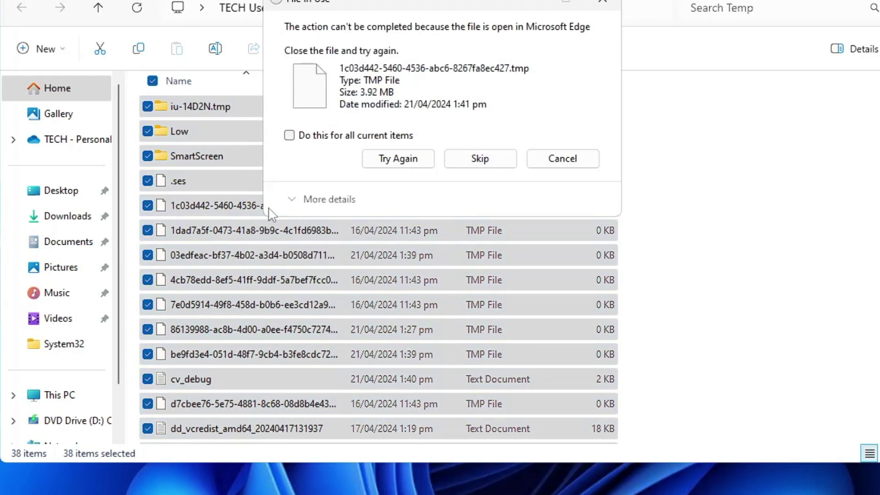
{"action": "left_click", "coordinate": [353, 196]}
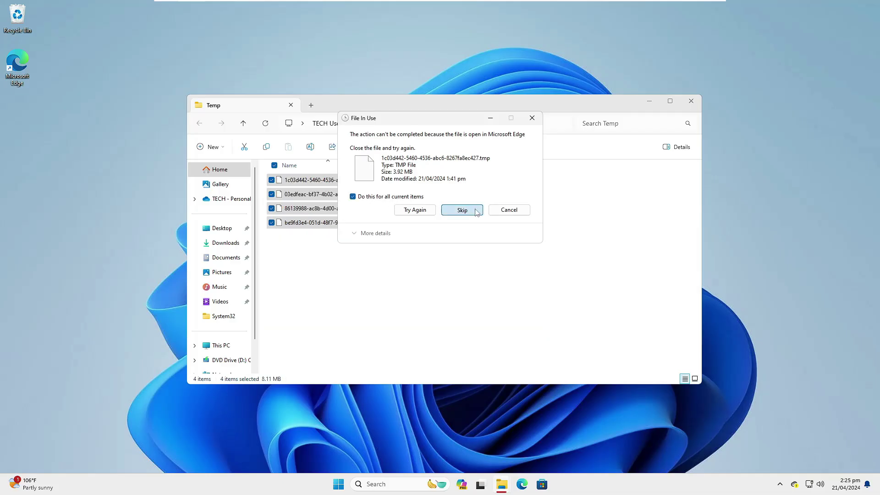
{"action": "left_click", "coordinate": [461, 210]}
{"action": "left_click", "coordinate": [691, 101]}
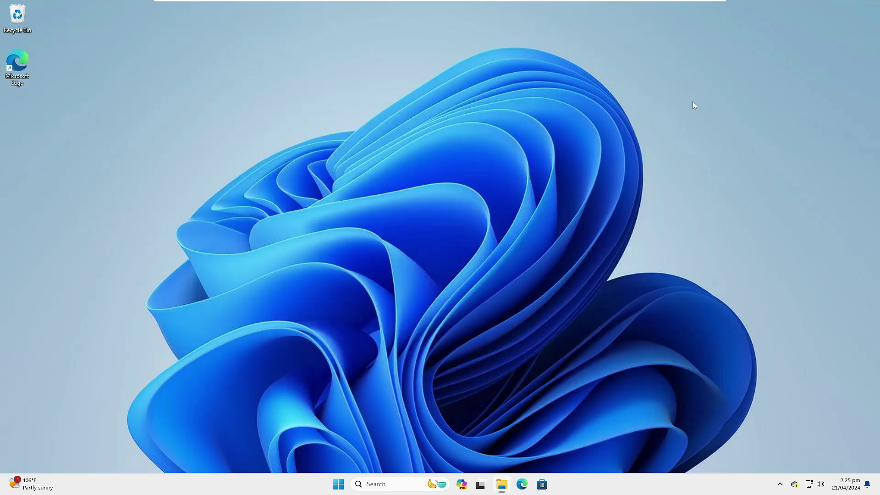
Step: Open the Windows Temp folder by running temp, and grant permanent access to it
{"action": "right_click", "coordinate": [338, 485]}
{"action": "left_click", "coordinate": [331, 430]}
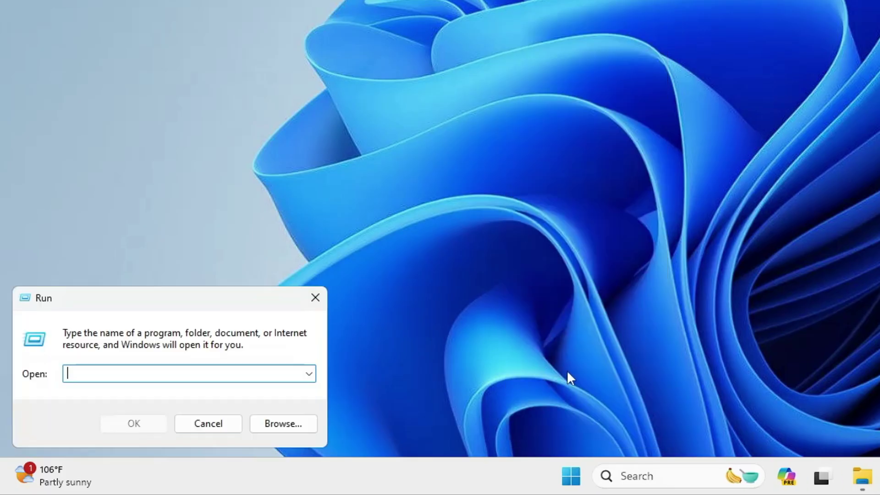
{"action": "type", "text": "temp"}
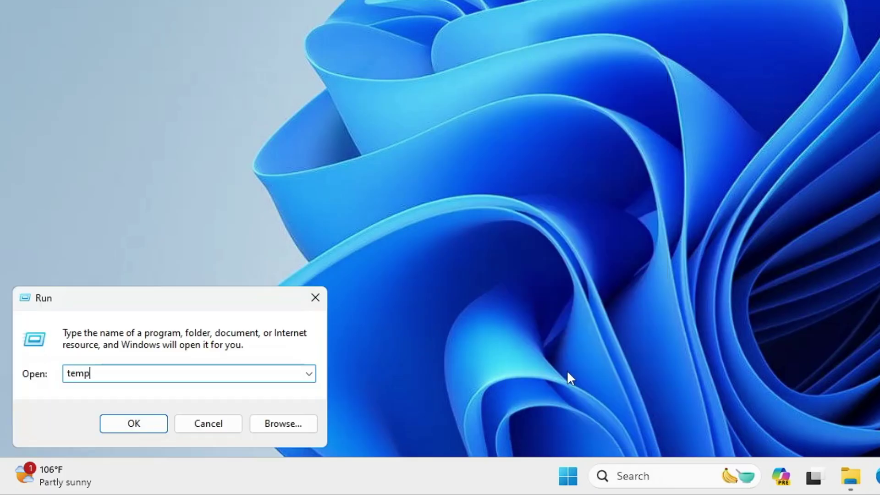
{"action": "key", "text": "Return"}
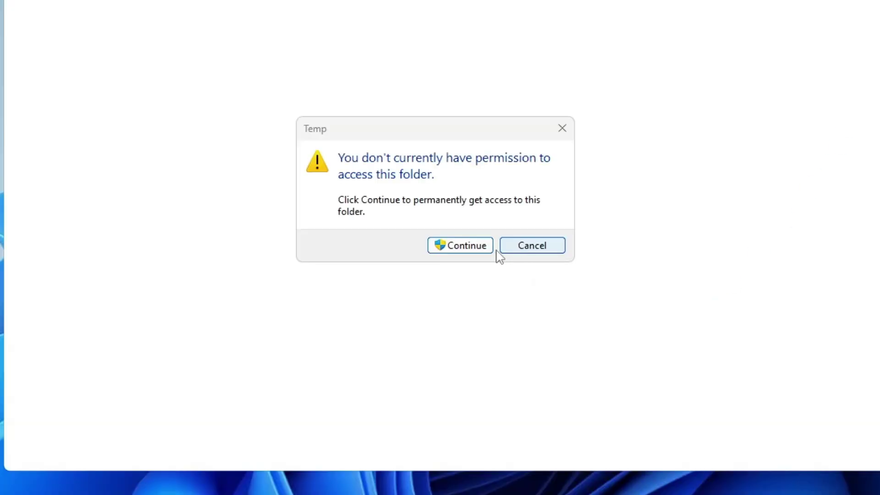
{"action": "left_click", "coordinate": [782, 78]}
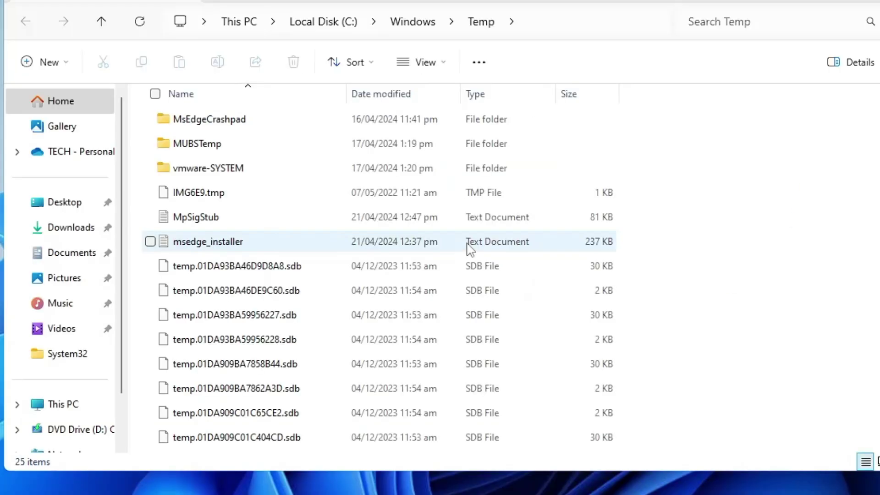
Step: Permanently delete all items in the Windows Temp folder
{"action": "key", "text": "ctrl+a"}
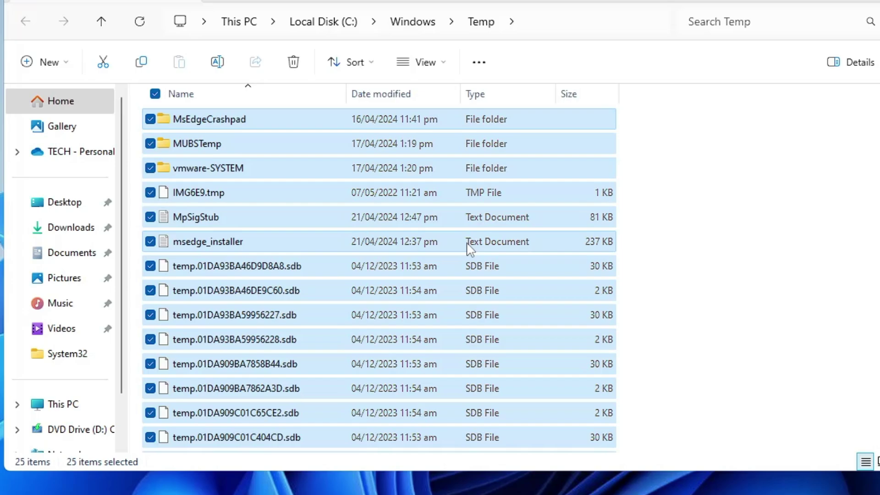
{"action": "key", "text": "shift+Delete"}
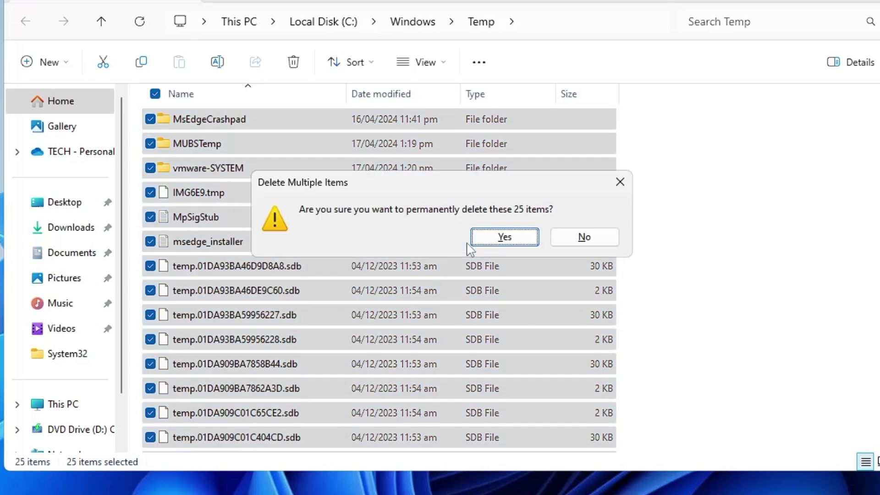
{"action": "key", "text": "Return"}
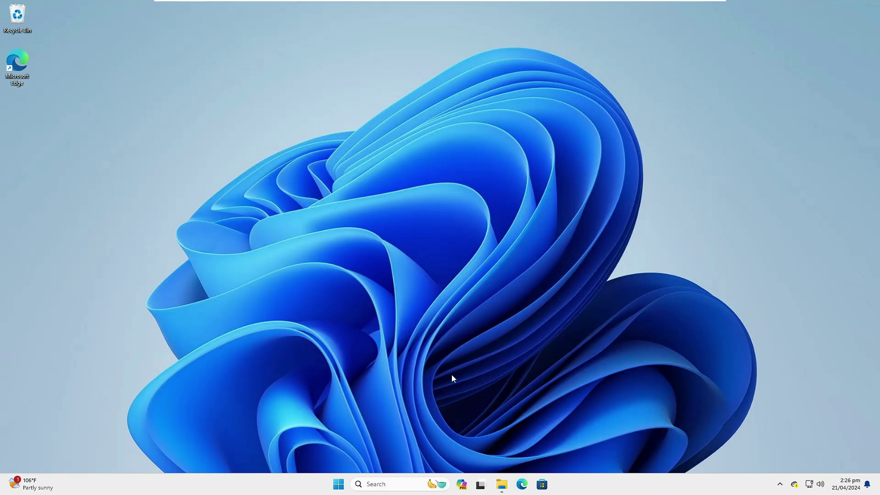
Step: Open Task Manager and show the list of startup apps
{"action": "right_click", "coordinate": [339, 484]}
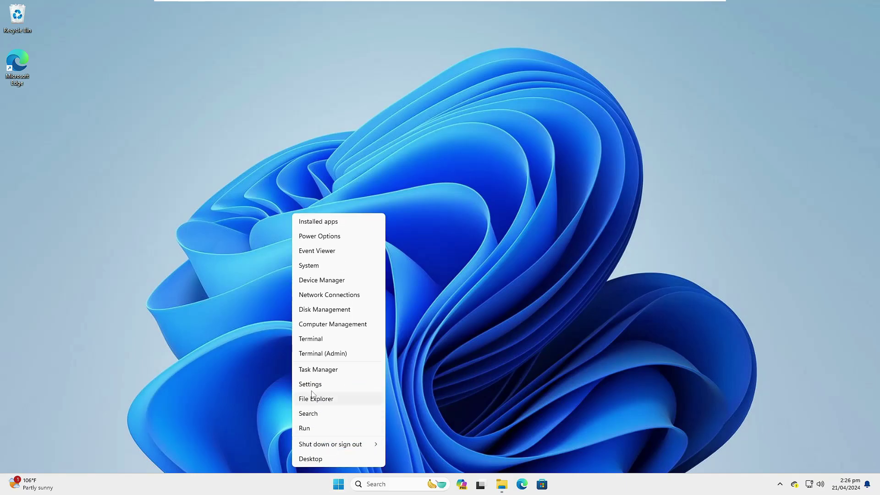
{"action": "left_click", "coordinate": [321, 370]}
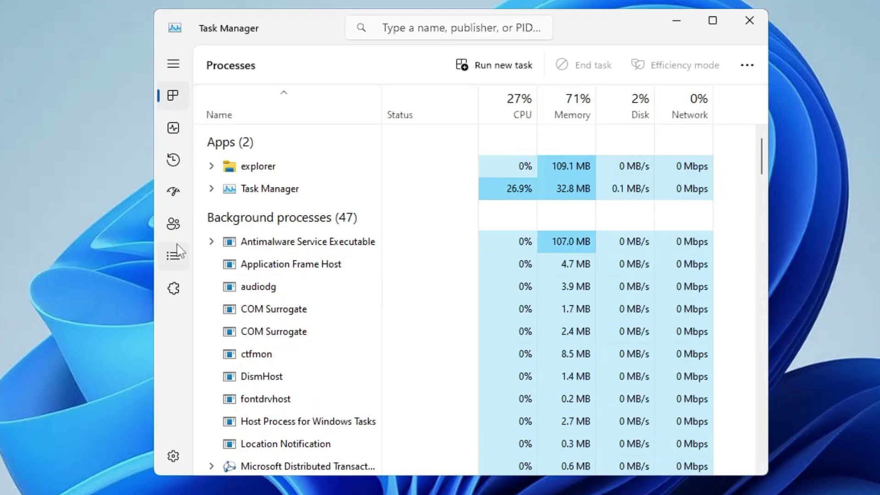
{"action": "left_click", "coordinate": [176, 194]}
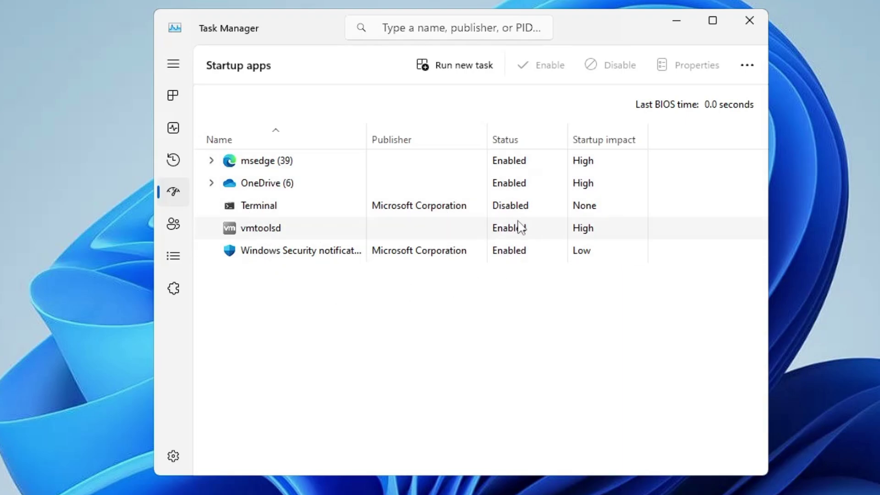
Step: Disable msedge and OneDrive as startup apps, and close Task Manager
{"action": "left_click", "coordinate": [290, 163]}
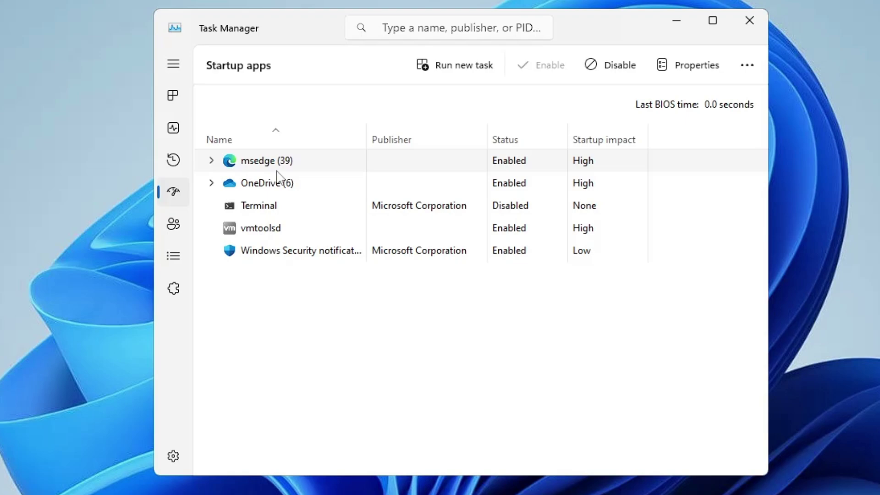
{"action": "right_click", "coordinate": [290, 165]}
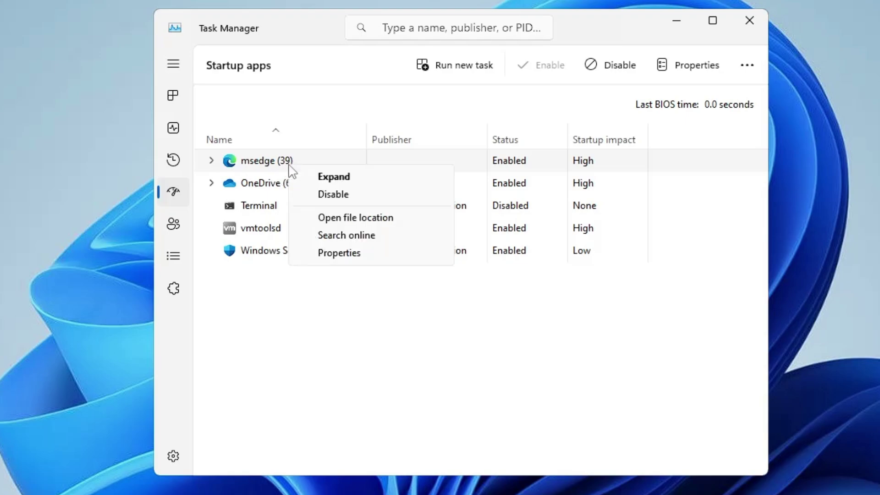
{"action": "left_click", "coordinate": [334, 194]}
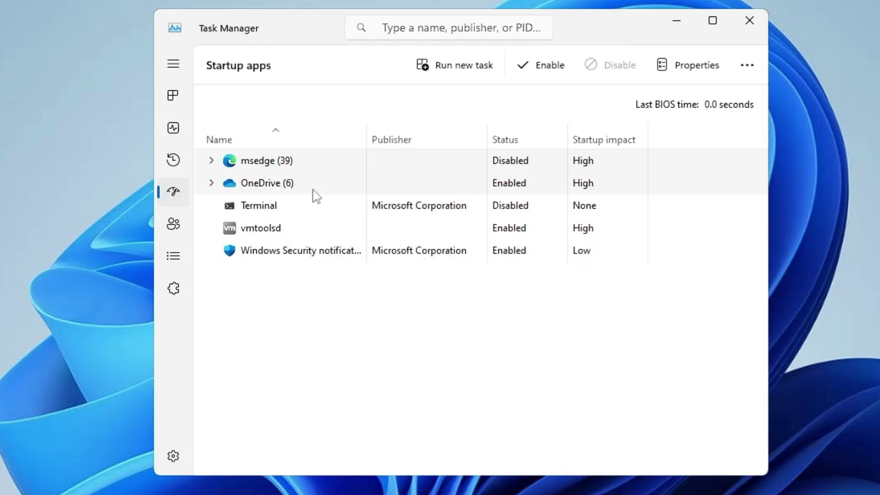
{"action": "left_click", "coordinate": [315, 186]}
{"action": "left_click", "coordinate": [609, 64]}
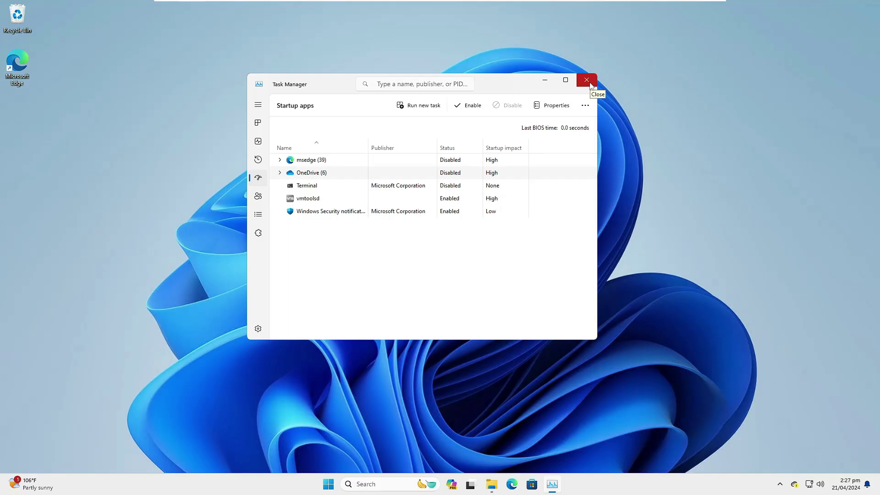
{"action": "left_click", "coordinate": [751, 20]}
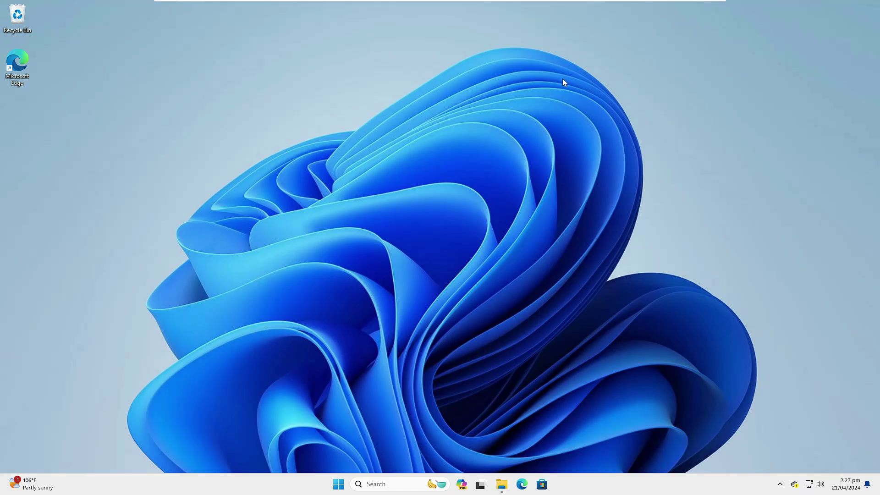
Step: Switch to Microsoft Edge and open its Privacy, search, and services settings at the Clear browsing data section
{"action": "left_click", "coordinate": [522, 483]}
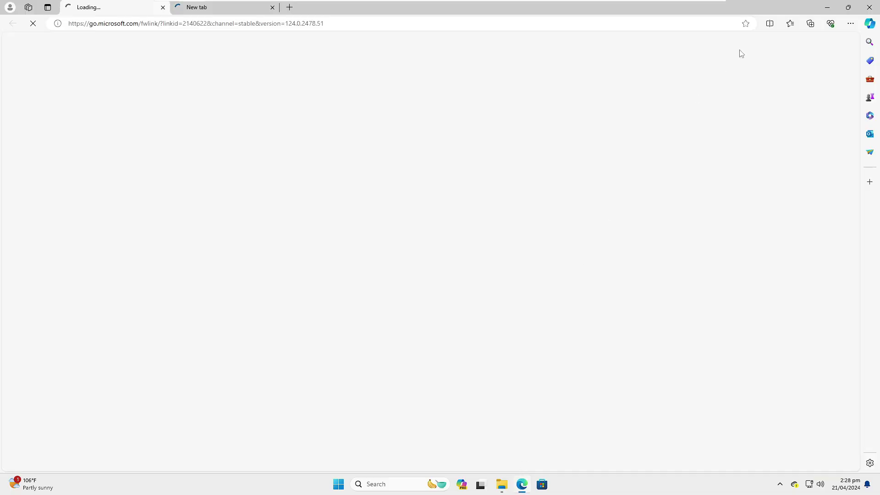
{"action": "left_click", "coordinate": [851, 24]}
{"action": "left_click", "coordinate": [757, 258]}
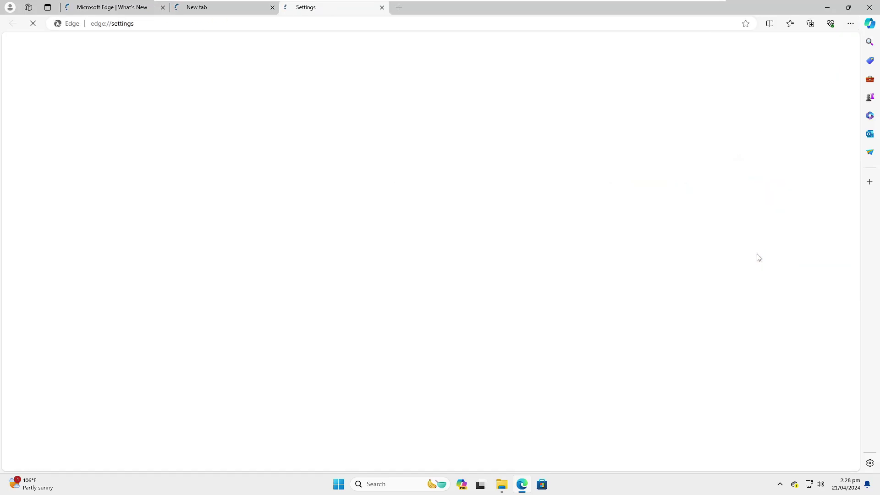
{"action": "left_click", "coordinate": [67, 114]}
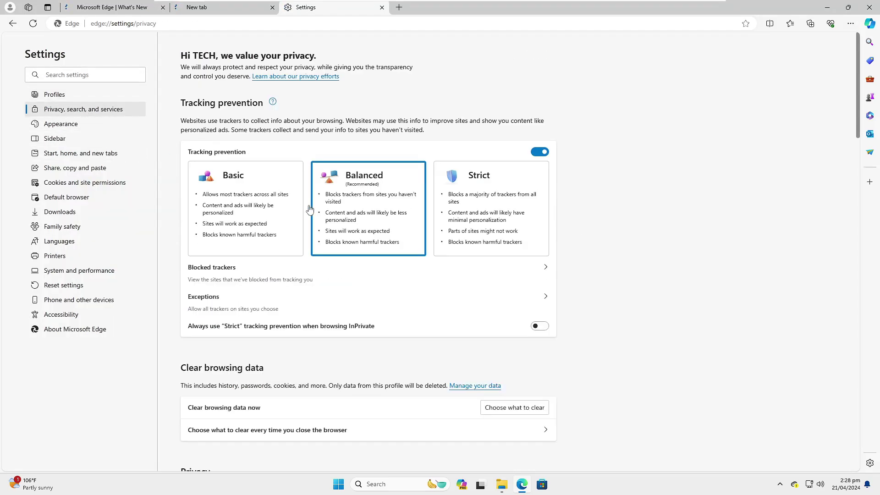
{"action": "scroll", "coordinate": [304, 249], "scroll_direction": "down", "scroll_amount": 4}
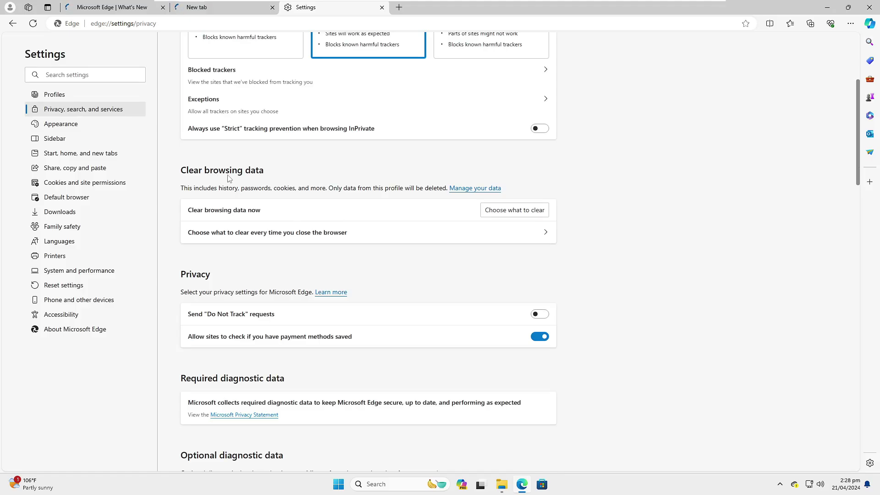
Step: Clear Edge's browsing data for all time, also including site permissions and all data from the previous version of Microsoft Edge
{"action": "left_click", "coordinate": [512, 214]}
{"action": "left_click", "coordinate": [397, 192]}
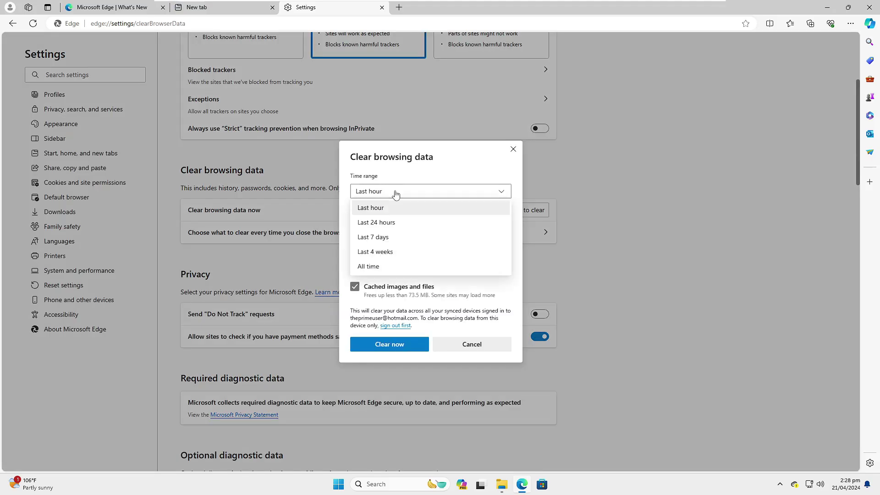
{"action": "left_click", "coordinate": [371, 265]}
{"action": "scroll", "coordinate": [381, 264], "scroll_direction": "down", "scroll_amount": 2}
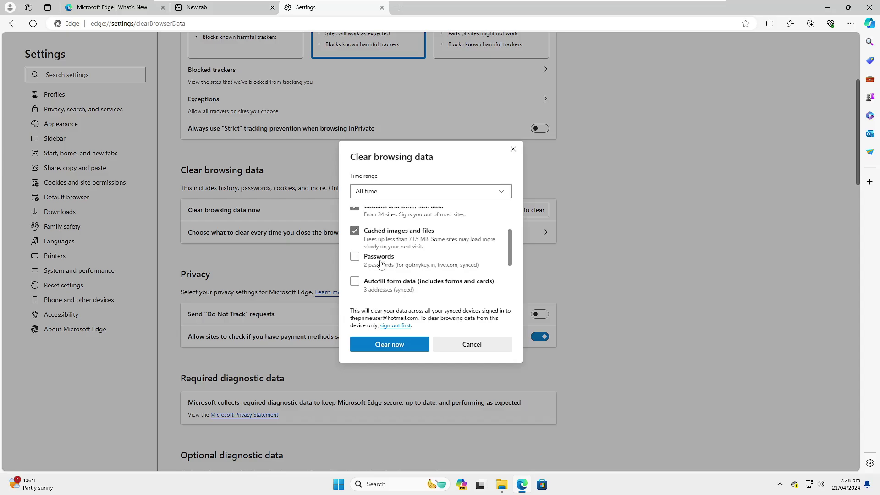
{"action": "scroll", "coordinate": [380, 270], "scroll_direction": "down", "scroll_amount": 1}
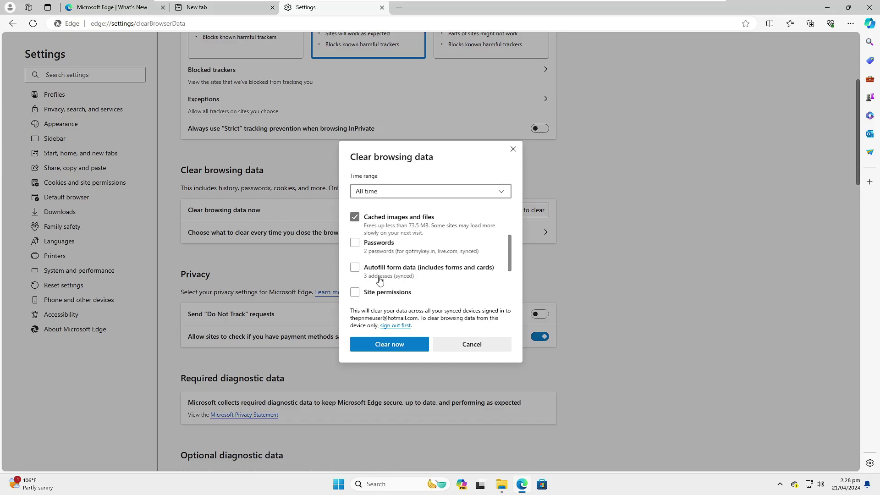
{"action": "left_click", "coordinate": [379, 296]}
{"action": "scroll", "coordinate": [379, 246], "scroll_direction": "down", "scroll_amount": 1}
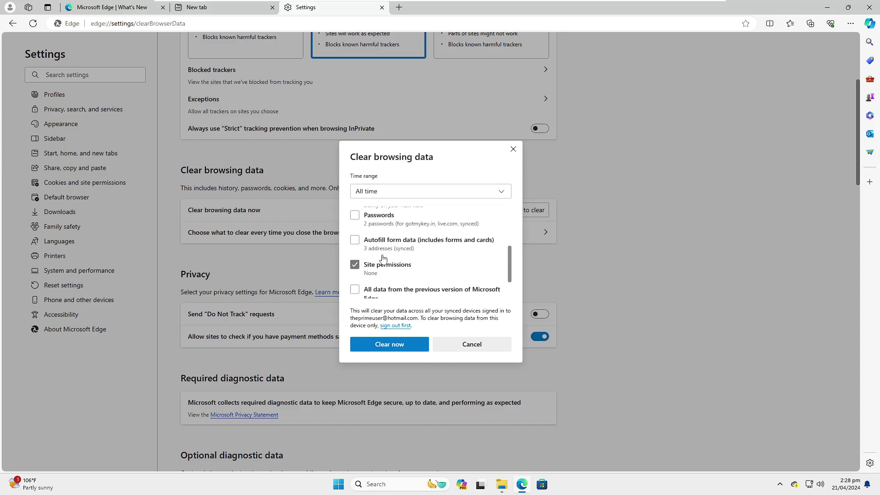
{"action": "left_click", "coordinate": [383, 289]}
{"action": "scroll", "coordinate": [383, 291], "scroll_direction": "down", "scroll_amount": 1}
{"action": "left_click", "coordinate": [393, 343]}
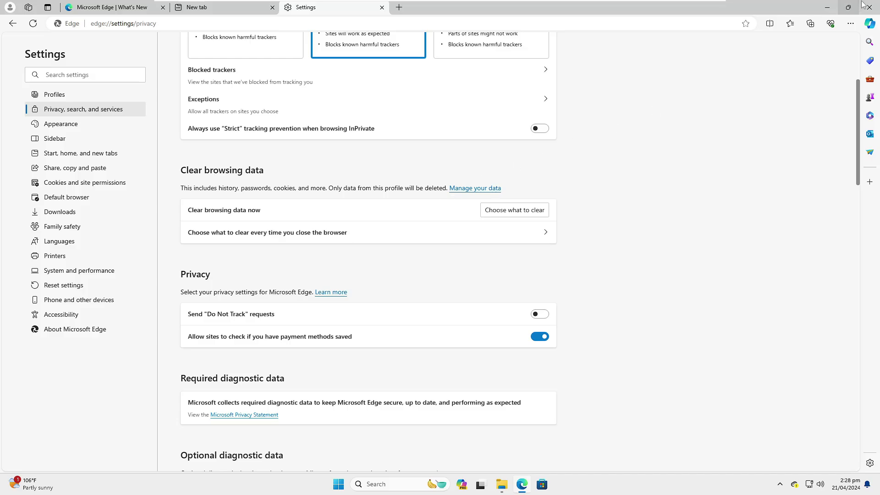
Step: Search the web for "hitman" in a new browser tab
{"action": "left_click", "coordinate": [399, 7]}
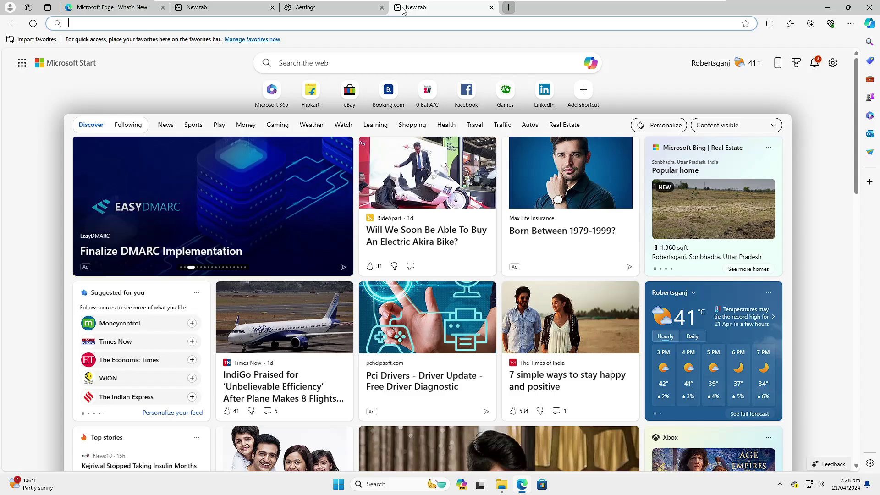
{"action": "left_click", "coordinate": [413, 24]}
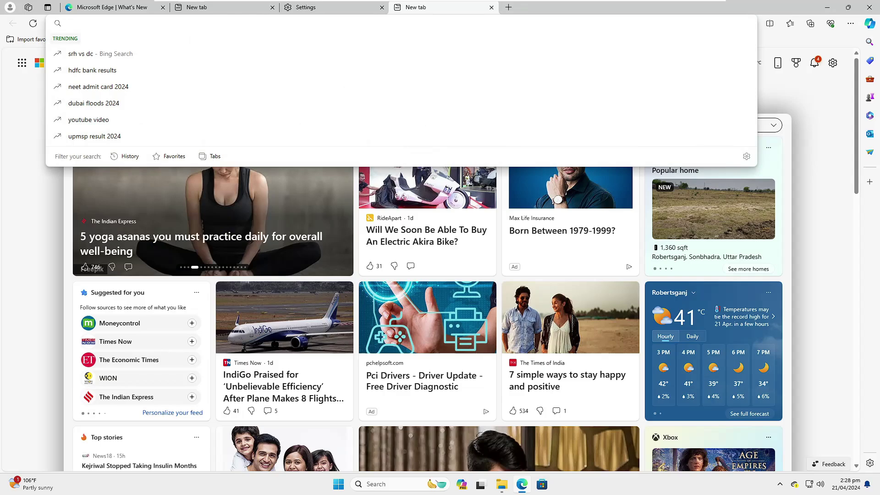
{"action": "type", "text": "hitman"}
{"action": "key", "text": "Return"}
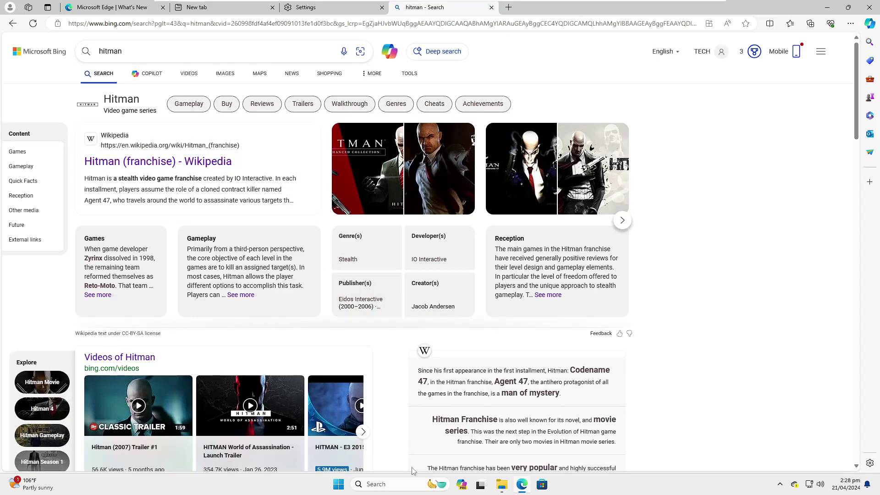
Step: Launch the Malicious Software Removal Tool with the Run command mrt and start a quick scan
{"action": "left_click", "coordinate": [341, 488]}
{"action": "right_click", "coordinate": [342, 489]}
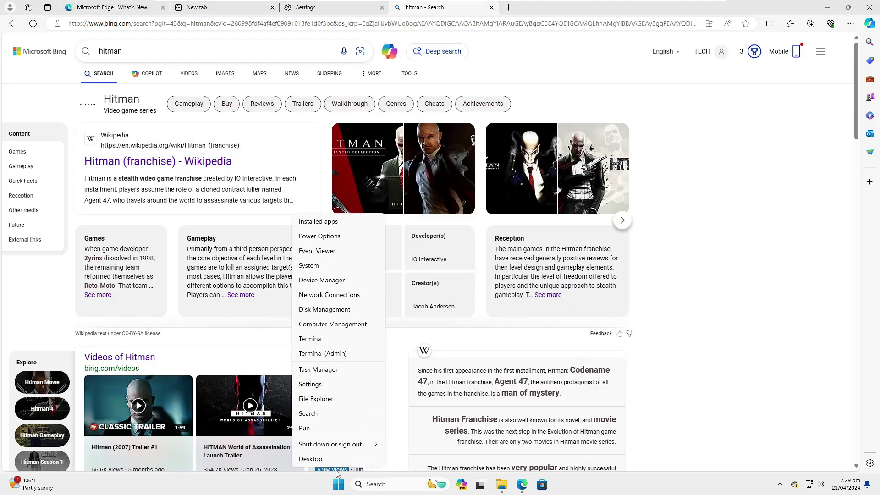
{"action": "left_click", "coordinate": [311, 429]}
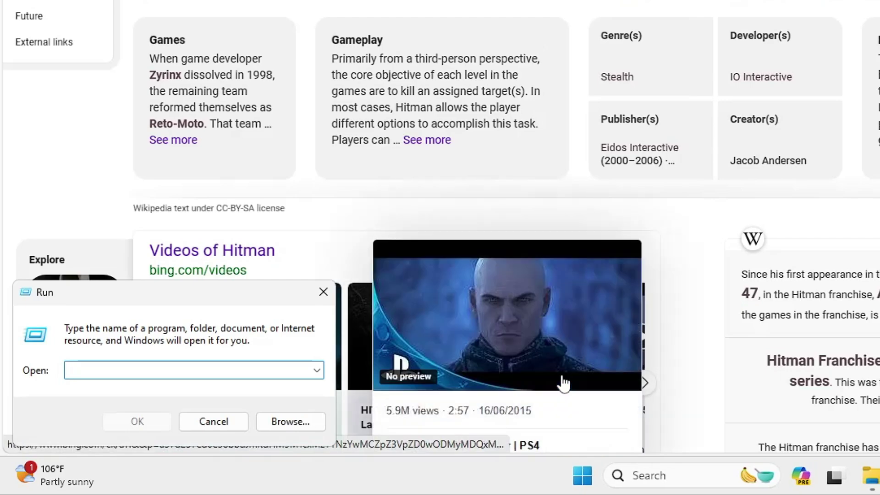
{"action": "type", "text": "mrt"}
{"action": "key", "text": "Return"}
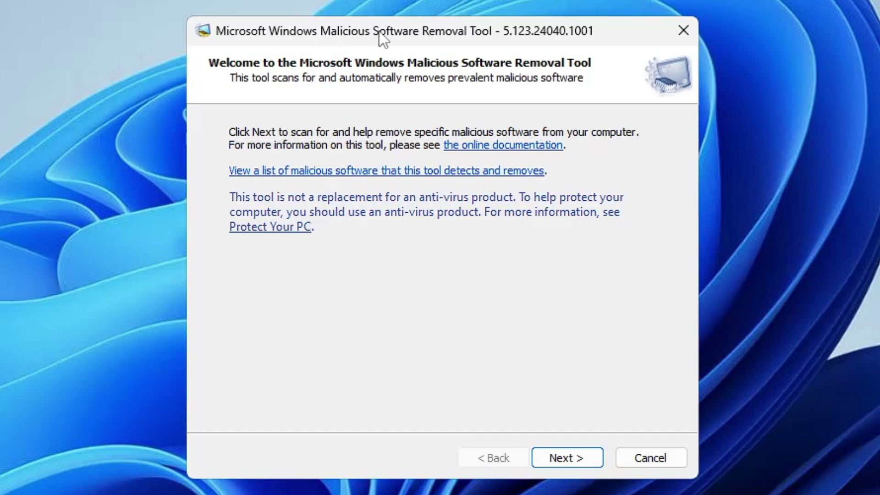
{"action": "left_click", "coordinate": [573, 459]}
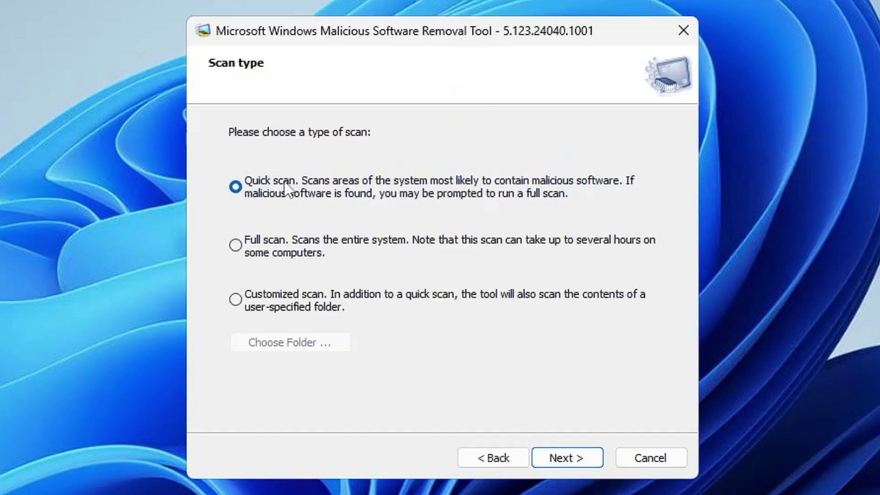
{"action": "left_click", "coordinate": [565, 459]}
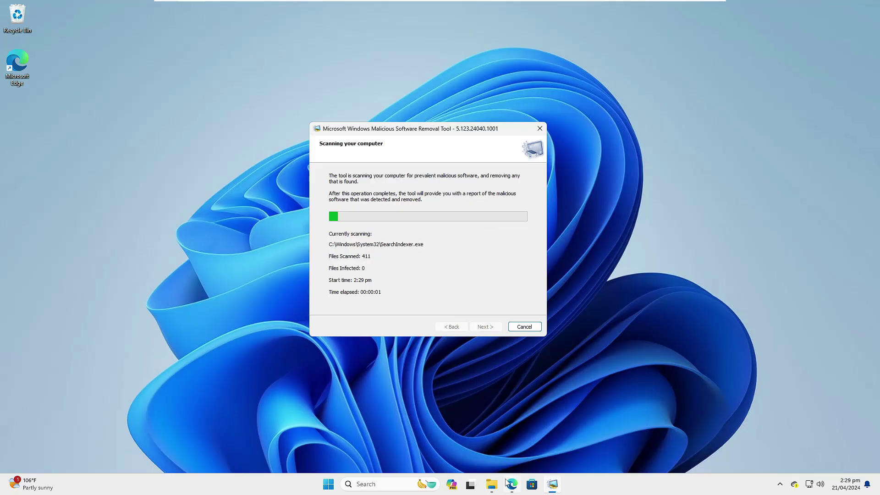
Step: Switch back to Microsoft Edge and extend the web search to "hitman pro"
{"action": "left_click", "coordinate": [509, 484]}
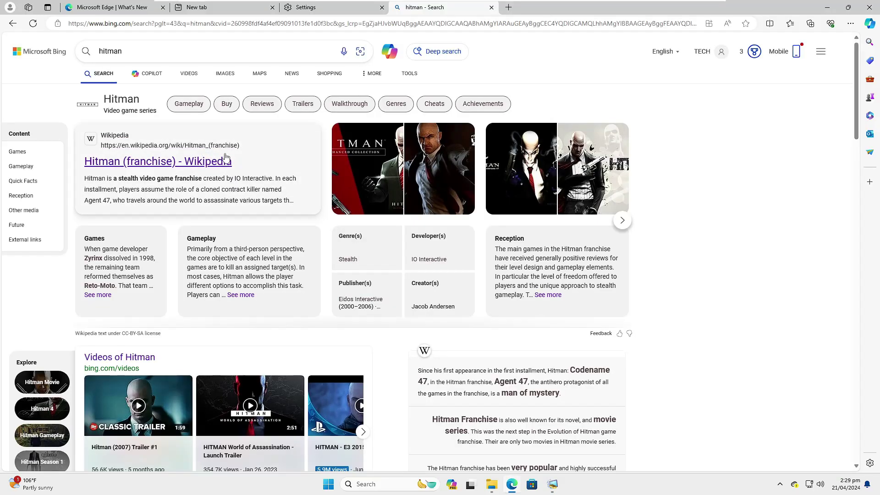
{"action": "scroll", "coordinate": [225, 157], "scroll_direction": "down", "scroll_amount": 12}
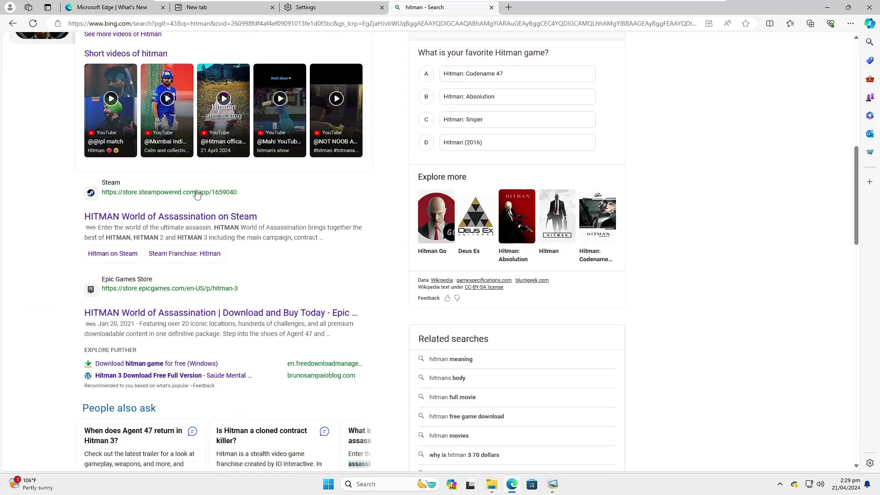
{"action": "scroll", "coordinate": [197, 209], "scroll_direction": "down", "scroll_amount": 6}
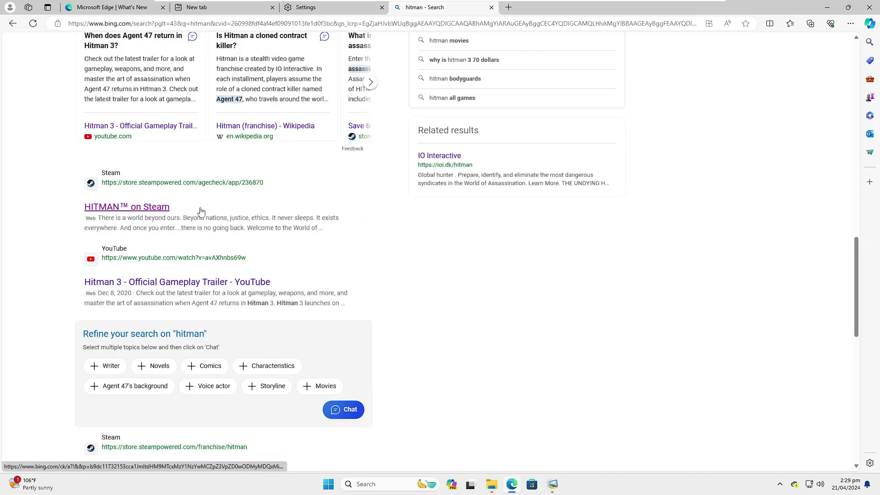
{"action": "type", "text": "pro"}
{"action": "key", "text": "Return"}
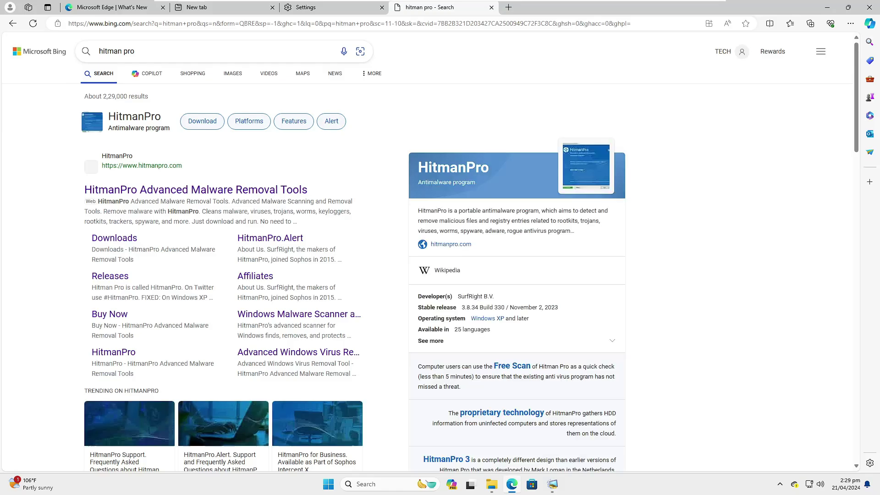
Step: Download the 64-bit version of HitmanPro from hitmanpro.com and launch HitmanPro_x64.exe
{"action": "left_click", "coordinate": [154, 196]}
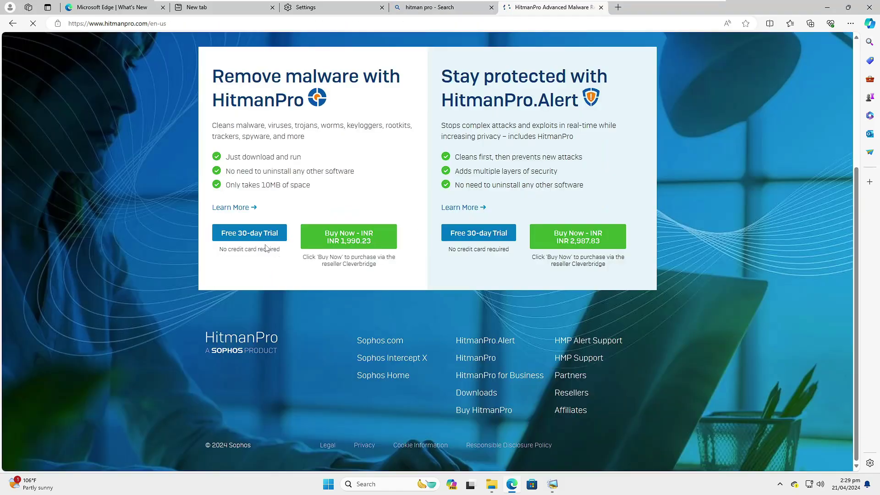
{"action": "left_click", "coordinate": [304, 75]}
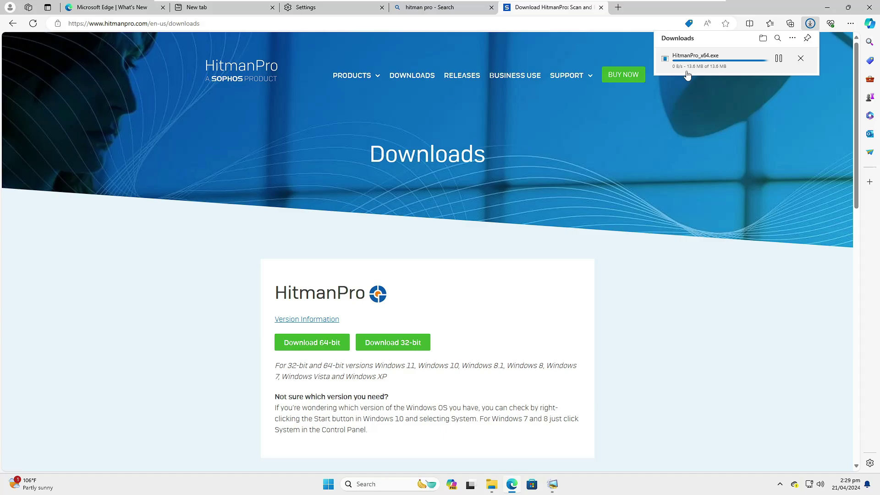
{"action": "left_click", "coordinate": [684, 65]}
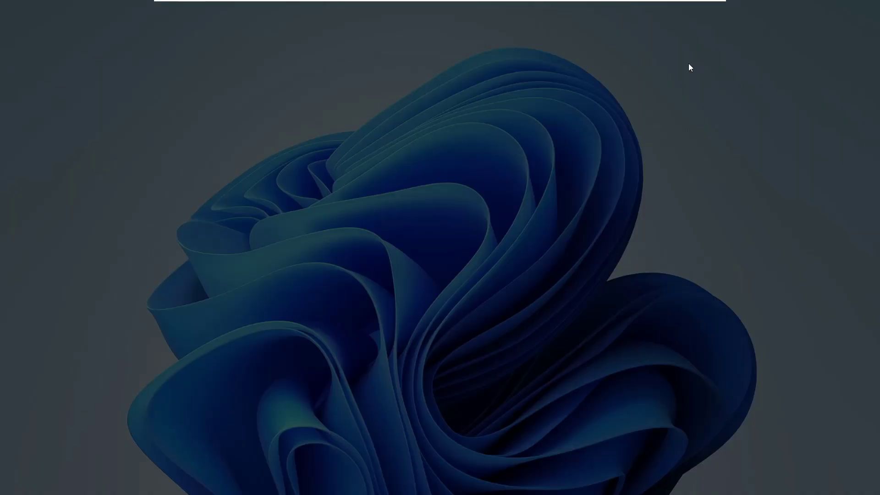
{"action": "left_click", "coordinate": [426, 319]}
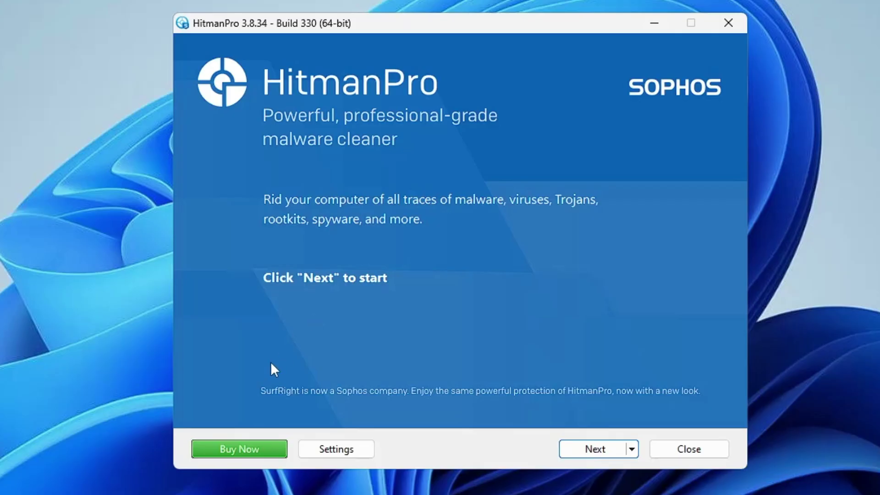
Step: Accept HitmanPro's terms, run a one-time scan that closes all running browsers, and close the program
{"action": "left_click", "coordinate": [583, 451]}
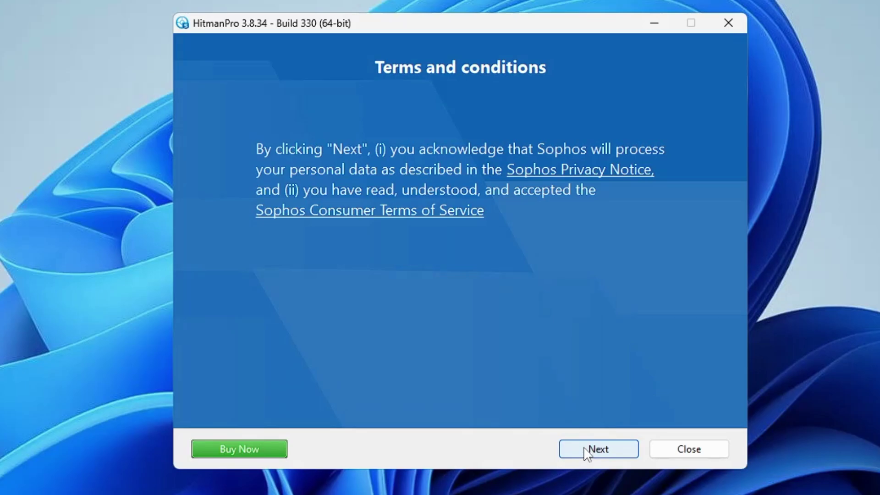
{"action": "left_click", "coordinate": [585, 450]}
{"action": "left_click", "coordinate": [254, 222]}
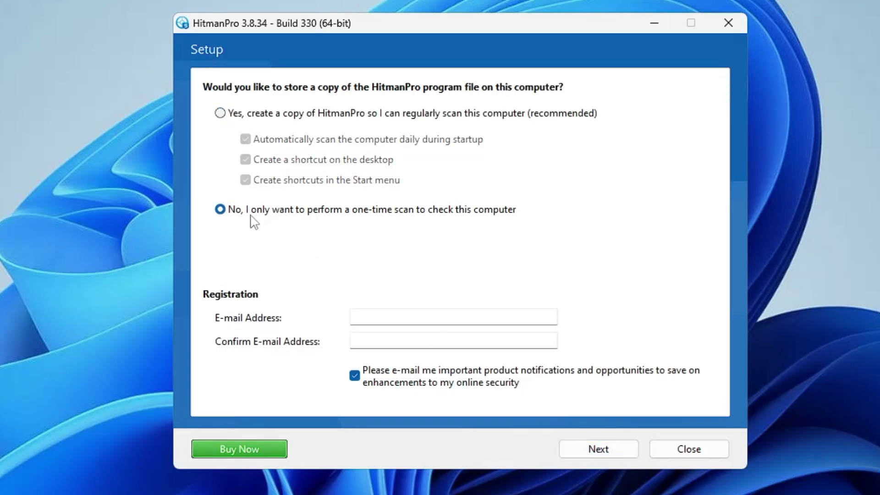
{"action": "left_click", "coordinate": [598, 450]}
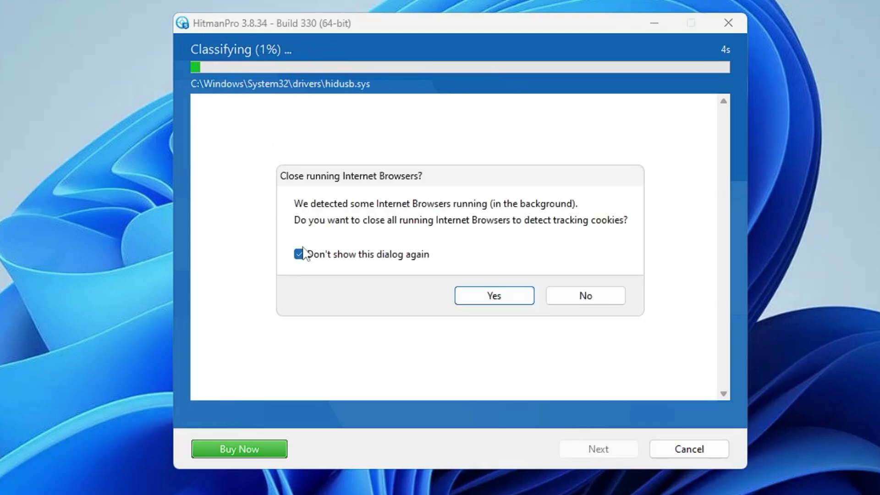
{"action": "left_click", "coordinate": [496, 304]}
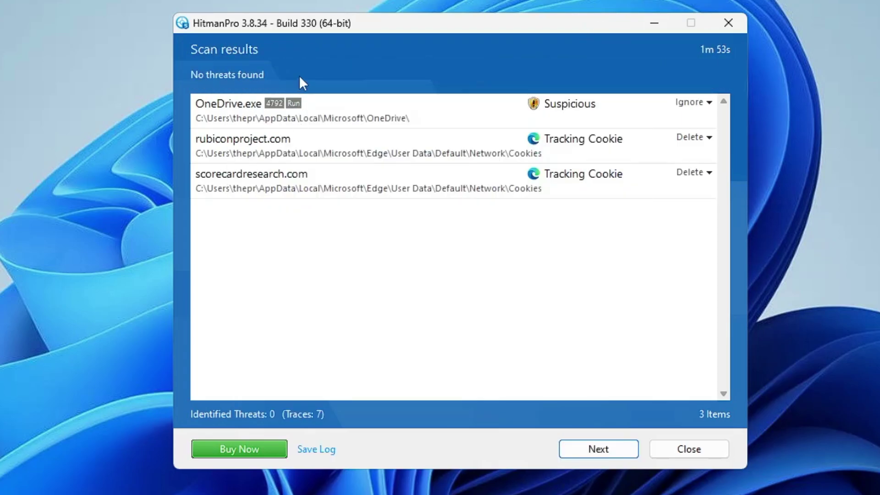
{"action": "left_click", "coordinate": [734, 24]}
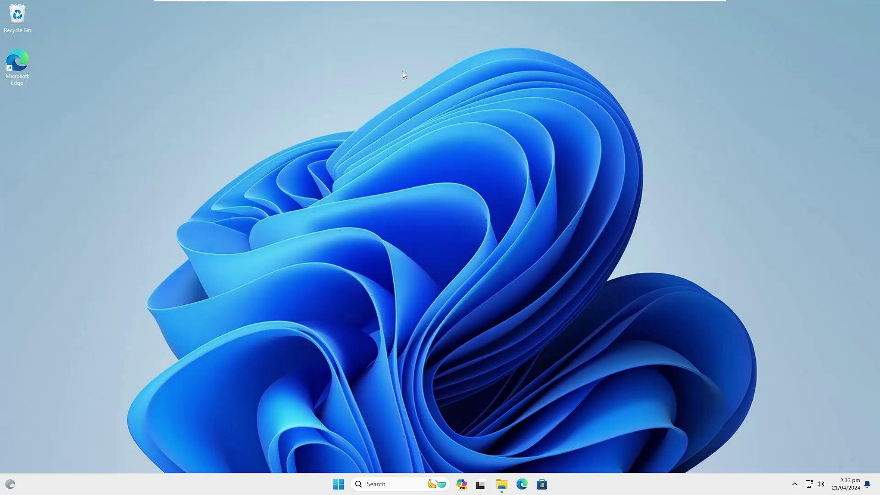
{"action": "left_click", "coordinate": [502, 485]}
{"action": "left_click_drag", "start_coordinate": [355, 111], "coordinate": [300, 71]}
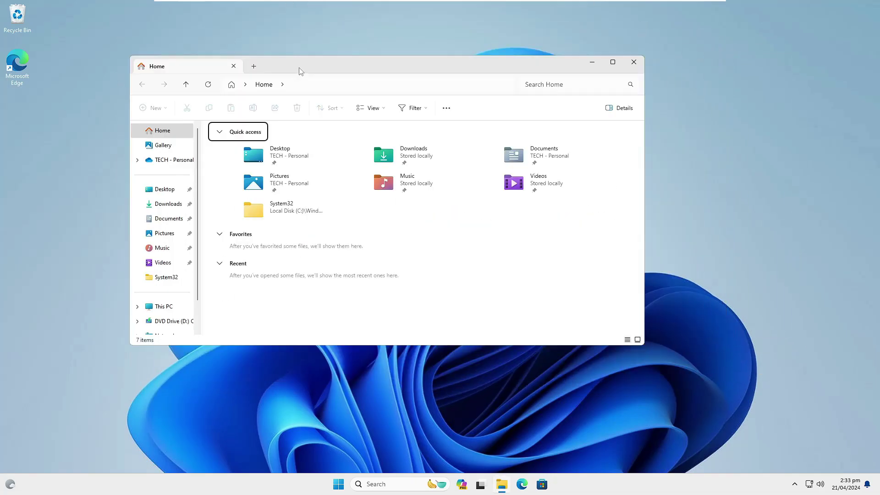
{"action": "left_click", "coordinate": [633, 65]}
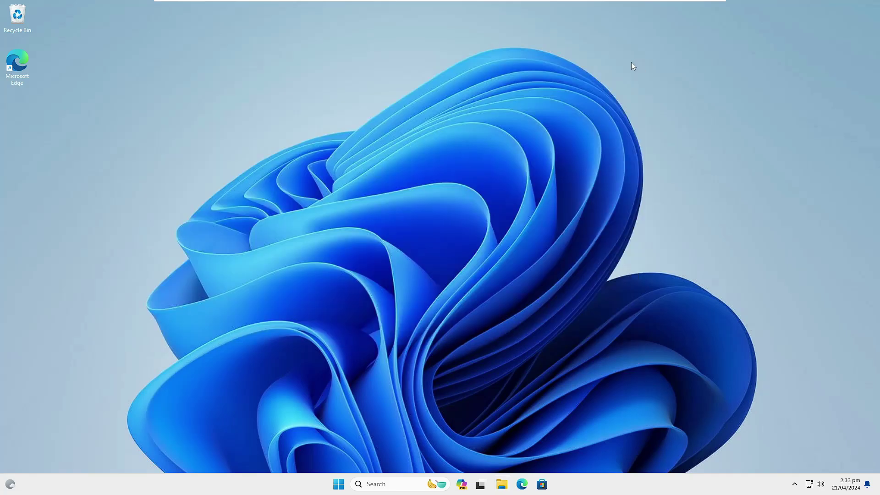
Step: Open Task Manager and show the CPU performance details to check the number of running processes
{"action": "right_click", "coordinate": [338, 490]}
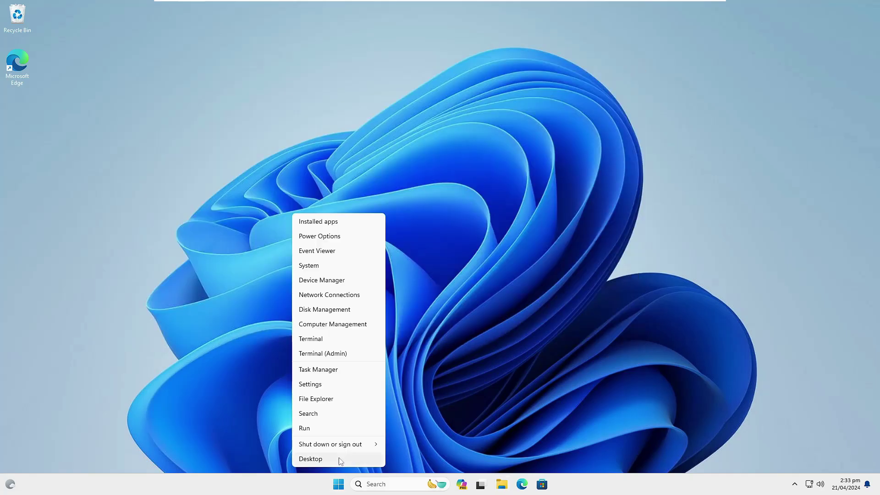
{"action": "left_click", "coordinate": [325, 370]}
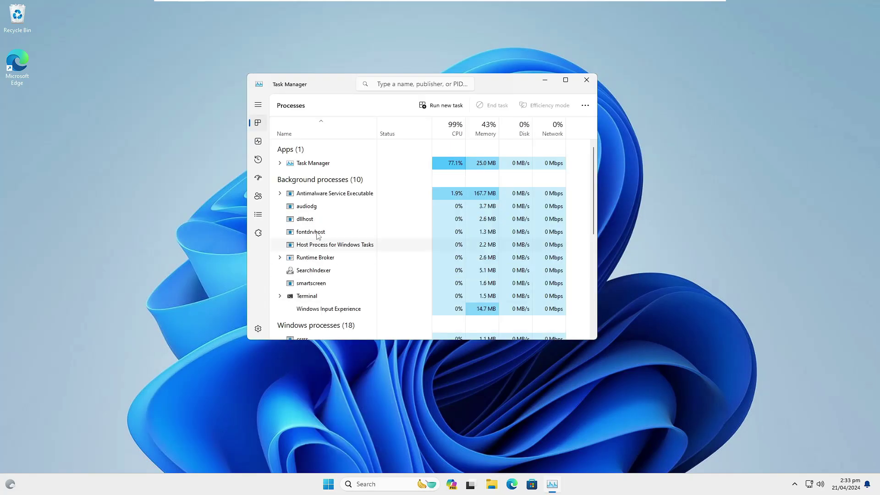
{"action": "left_click", "coordinate": [258, 141]}
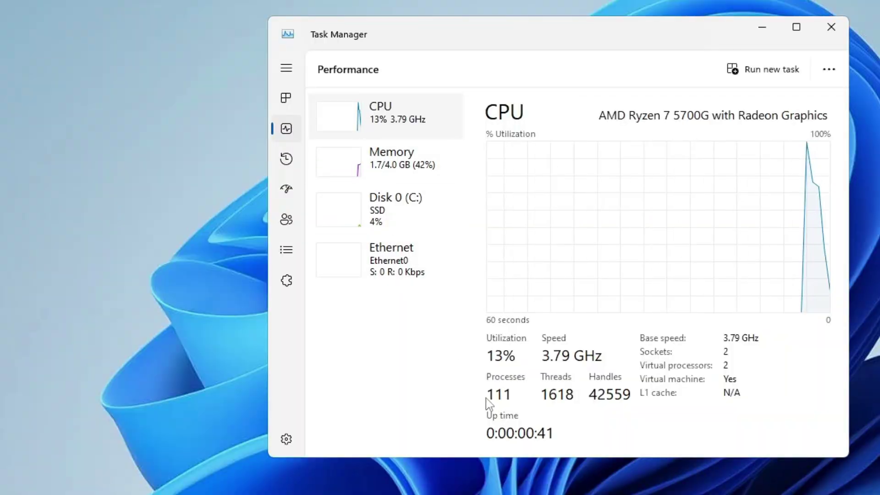